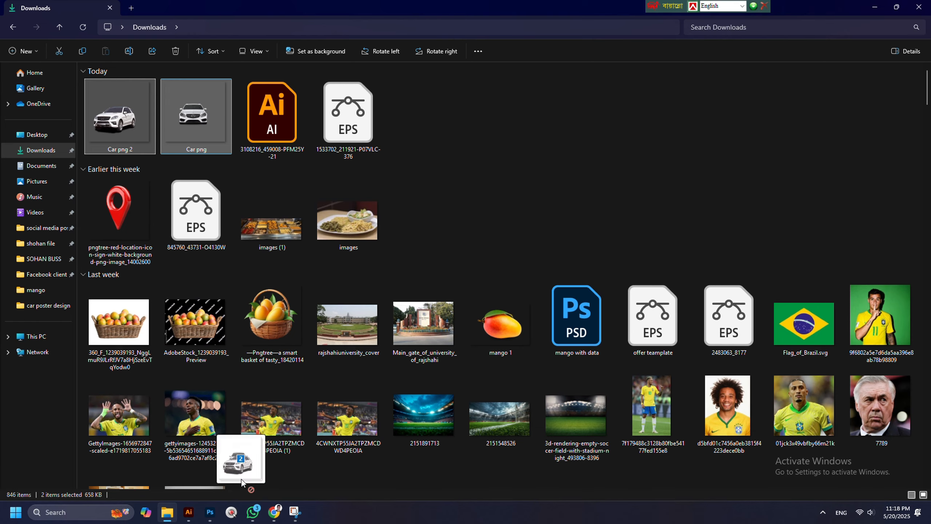
- Place the Car png 2 and Car png images into the Untitled-1 document
{"action": "left_click", "coordinate": [8, 50]}
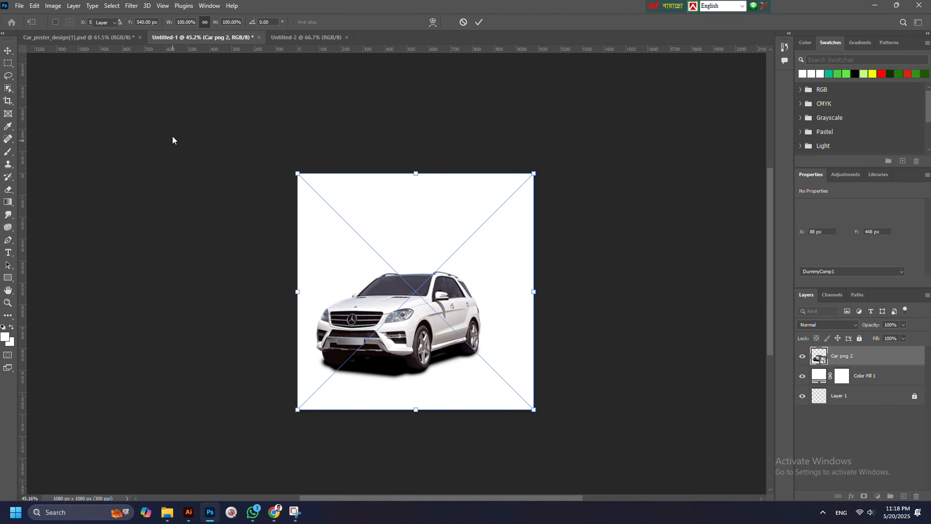
{"action": "key", "text": "Return"}
{"action": "scroll", "coordinate": [403, 330], "scroll_direction": "up", "scroll_amount": 2}
{"action": "scroll", "coordinate": [402, 319], "scroll_direction": "down", "scroll_amount": 3}
{"action": "scroll", "coordinate": [453, 328], "scroll_direction": "up", "scroll_amount": 6}
{"action": "left_click", "coordinate": [370, 361]}
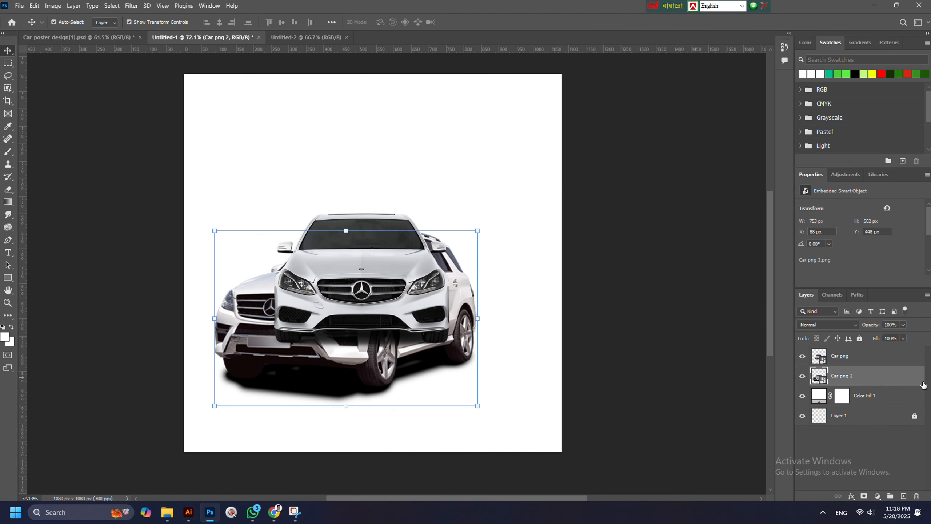
- Hide both car layers and select the white Color Fill 1 layer
{"action": "left_click", "coordinate": [802, 376]}
{"action": "left_click", "coordinate": [801, 356]}
{"action": "left_click", "coordinate": [388, 316]}
{"action": "scroll", "coordinate": [493, 342], "scroll_direction": "down", "scroll_amount": 1}
{"action": "scroll", "coordinate": [407, 312], "scroll_direction": "up", "scroll_amount": 1}
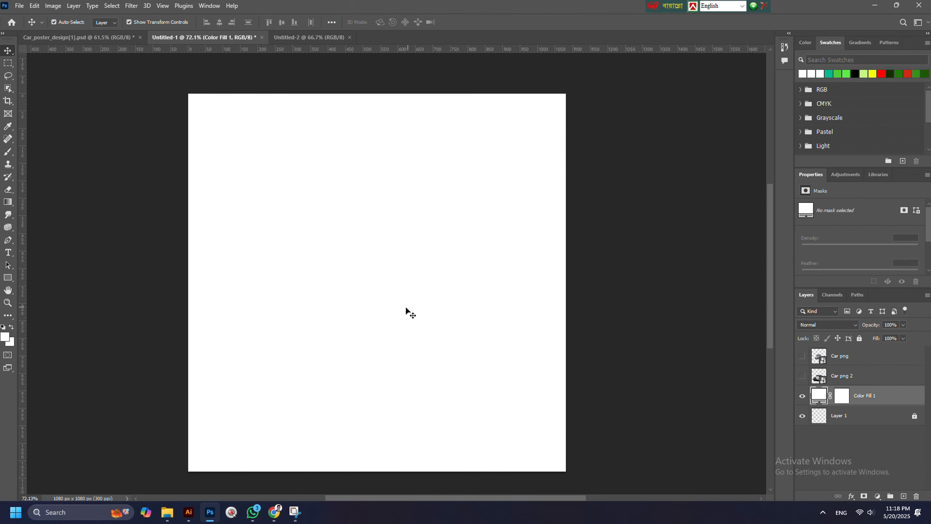
- Draw a circle about 1211 px in diameter with the Ellipse tool, extending past the canvas's lower edge
{"action": "scroll", "coordinate": [8, 257], "scroll_direction": "down", "scroll_amount": 3}
{"action": "right_click", "coordinate": [8, 277]}
{"action": "left_click", "coordinate": [38, 286]}
{"action": "scroll", "coordinate": [407, 332], "scroll_direction": "down", "scroll_amount": 5}
{"action": "left_click", "coordinate": [420, 379], "text": "alt"}
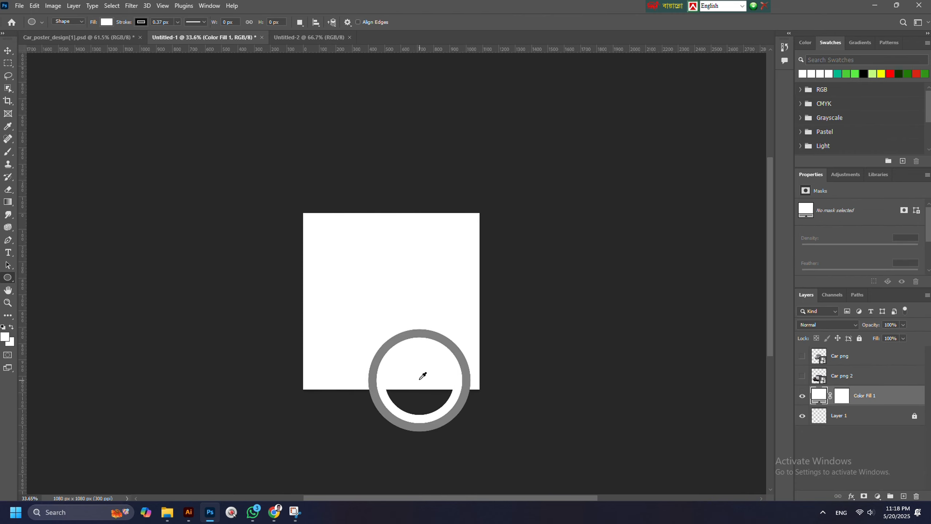
{"action": "left_click_drag", "start_coordinate": [331, 307], "coordinate": [529, 474]}
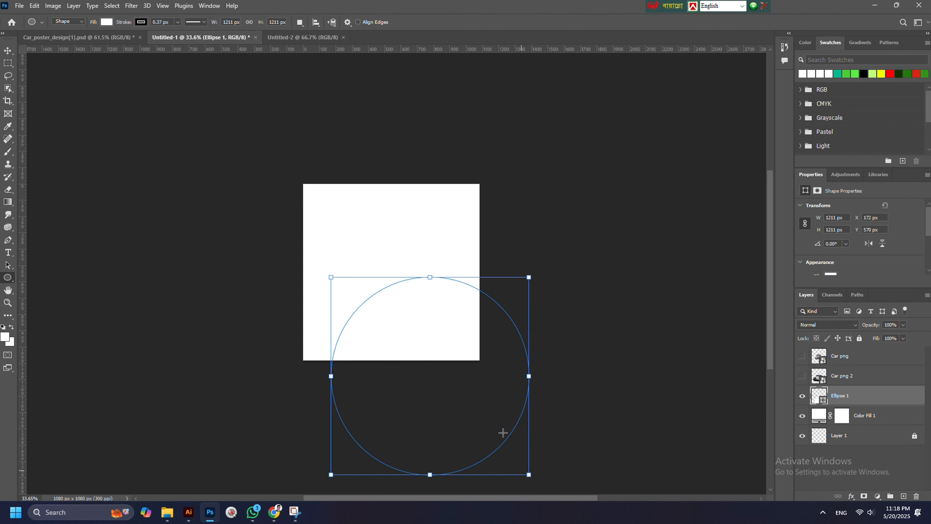
- Fill the circle with bright red
{"action": "left_click", "coordinate": [8, 53]}
{"action": "left_click", "coordinate": [890, 74]}
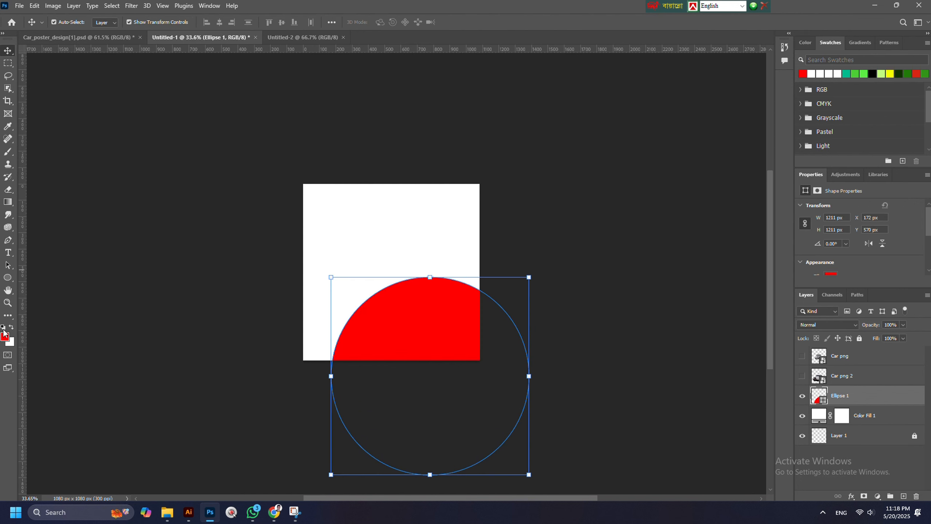
{"action": "left_click", "coordinate": [4, 336]}
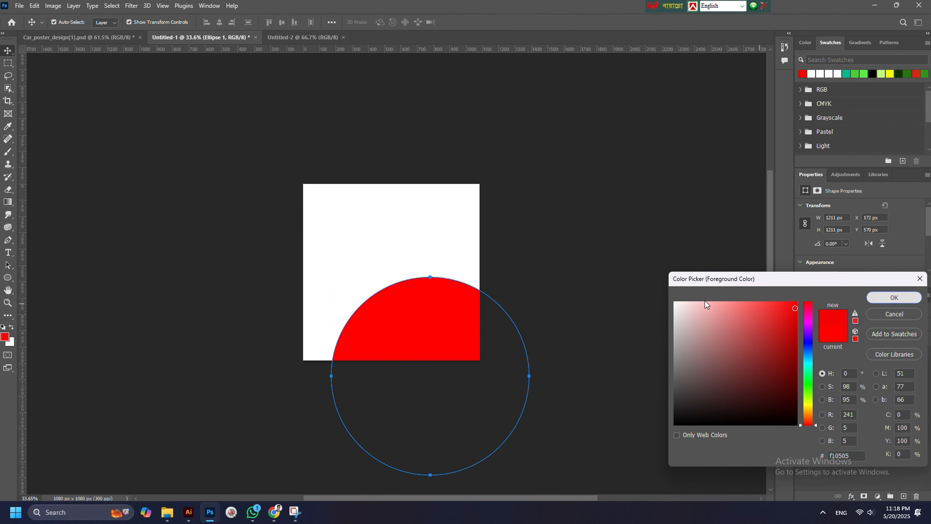
{"action": "key", "text": "Return"}
- Move the red circle up and to the left so it roughly centres across the lower part of the canvas
{"action": "left_click_drag", "start_coordinate": [443, 328], "coordinate": [406, 304]}
{"action": "left_click", "coordinate": [432, 373]}
{"action": "scroll", "coordinate": [431, 372], "scroll_direction": "down", "scroll_amount": 5}
{"action": "scroll", "coordinate": [426, 369], "scroll_direction": "up", "scroll_amount": 11}
- Enable a Gradient Overlay on the circle and set the gradient's yellow colour stop to red #ff0000
{"action": "right_click", "coordinate": [850, 393]}
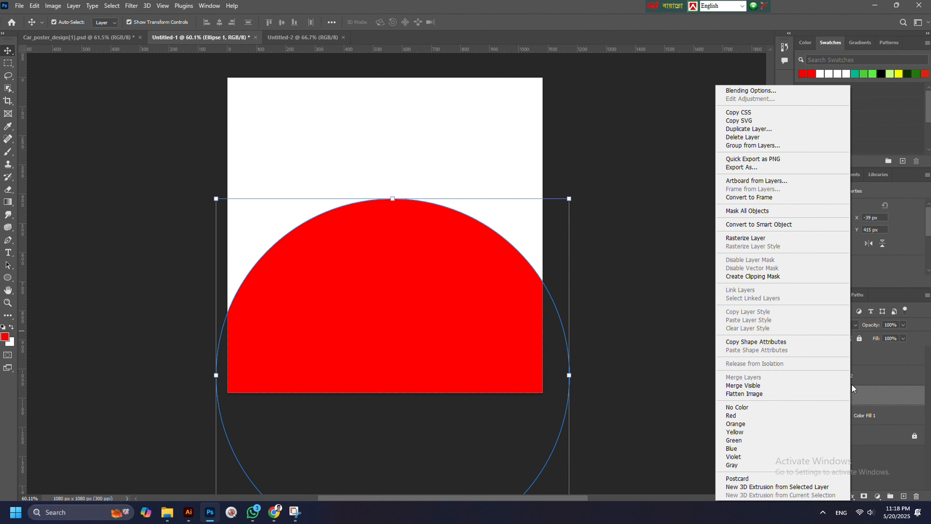
{"action": "left_click", "coordinate": [748, 91]}
{"action": "left_click", "coordinate": [561, 339]}
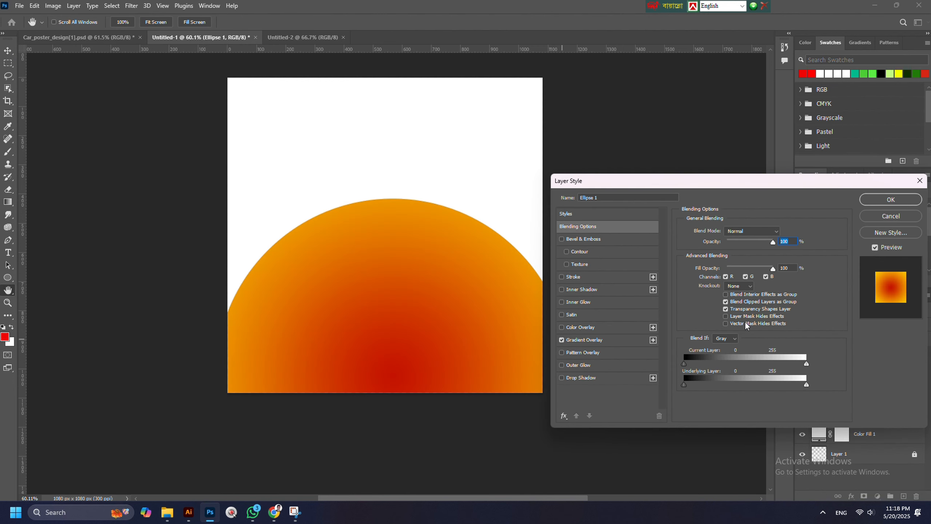
{"action": "left_click", "coordinate": [594, 339]}
{"action": "left_click", "coordinate": [744, 253]}
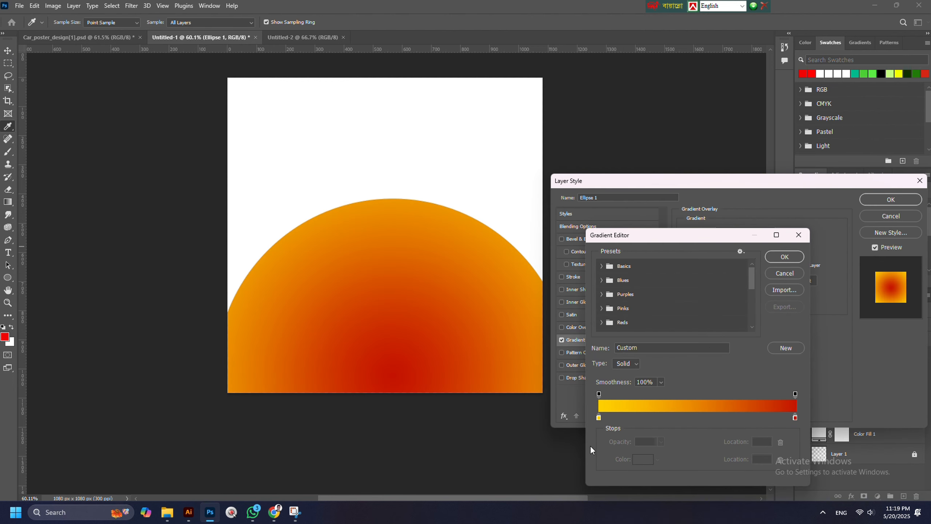
{"action": "double_click", "coordinate": [598, 418]}
{"action": "left_click", "coordinate": [811, 301]}
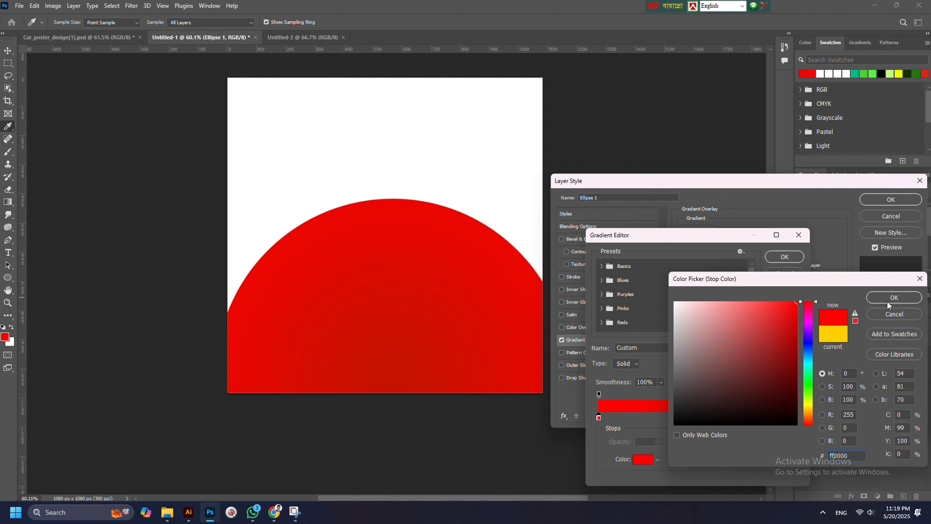
{"action": "left_click", "coordinate": [887, 301]}
- Set the gradient's other colour stop to dark red #5e0900 and accept the edited gradient
{"action": "double_click", "coordinate": [795, 418]}
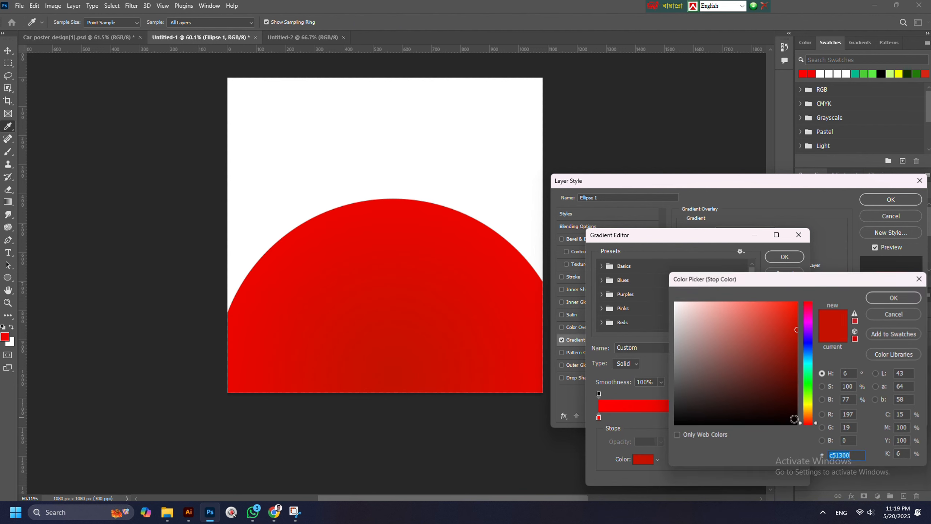
{"action": "left_click_drag", "start_coordinate": [796, 353], "coordinate": [798, 369]}
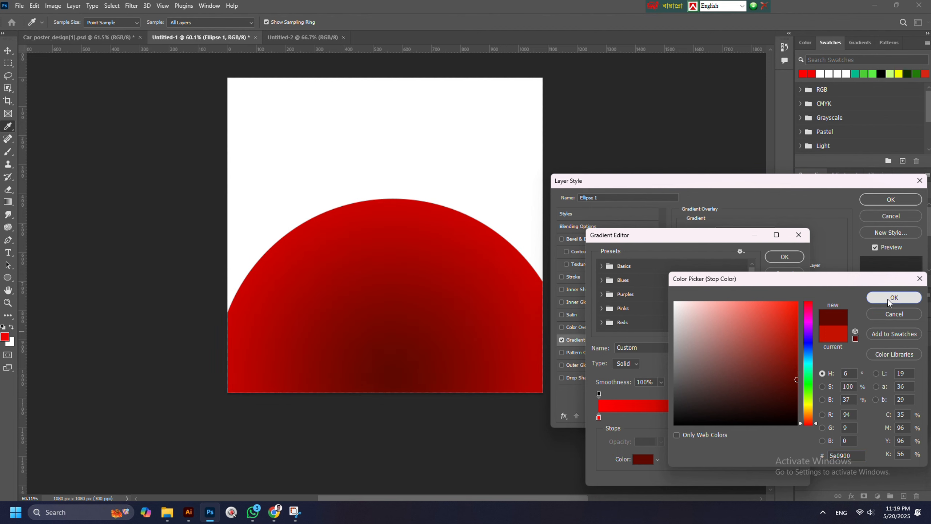
{"action": "left_click", "coordinate": [888, 299]}
{"action": "left_click", "coordinate": [792, 257]}
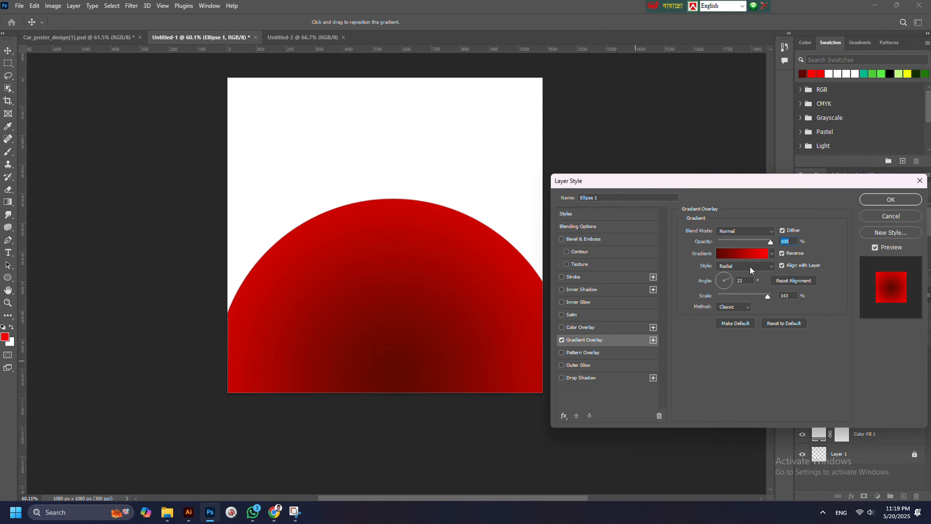
- Change the gradient overlay's style to Linear with a 90° angle, apply the layer style and deselect the circle
{"action": "left_click", "coordinate": [752, 264]}
{"action": "left_click", "coordinate": [743, 274]}
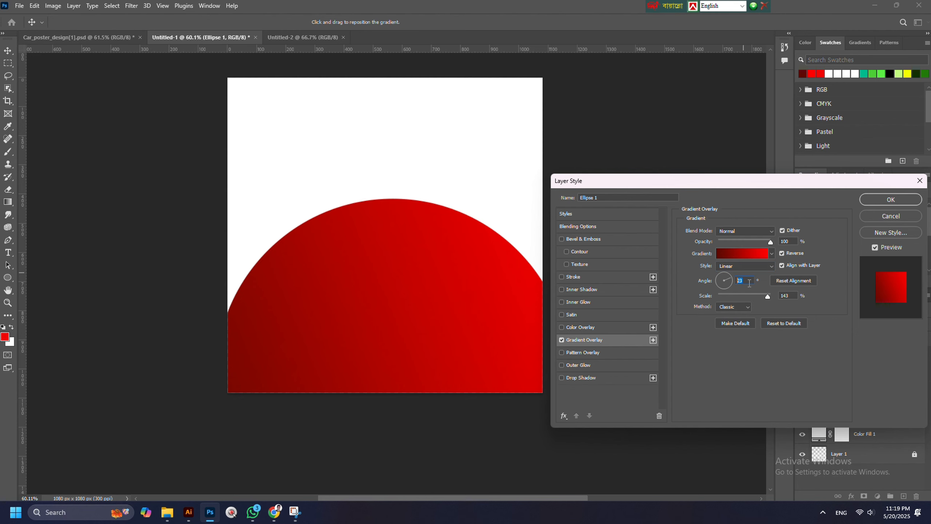
{"action": "type", "text": "90"}
{"action": "key", "text": "Return"}
{"action": "scroll", "coordinate": [499, 307], "scroll_direction": "down", "scroll_amount": 3}
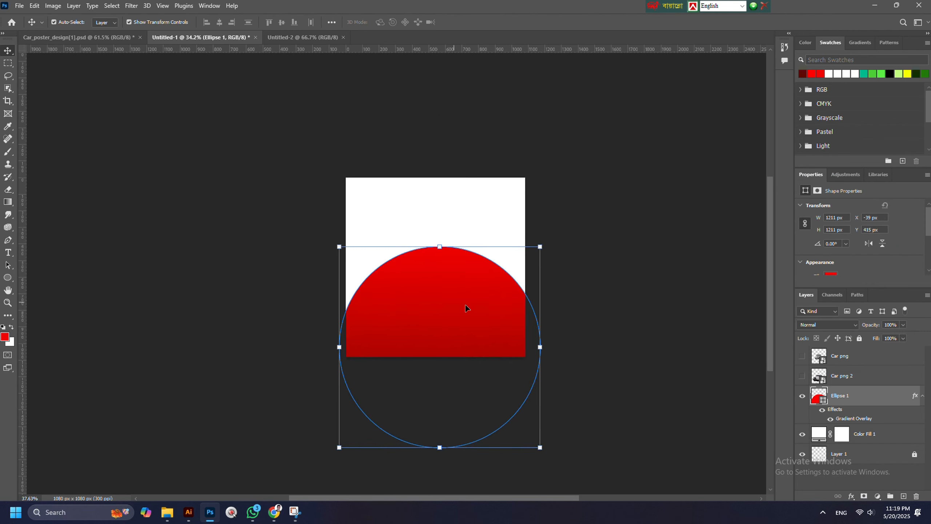
{"action": "scroll", "coordinate": [465, 304], "scroll_direction": "up", "scroll_amount": 4}
{"action": "scroll", "coordinate": [428, 282], "scroll_direction": "down", "scroll_amount": 1}
{"action": "left_click", "coordinate": [156, 223]}
{"action": "scroll", "coordinate": [457, 338], "scroll_direction": "down", "scroll_amount": 1}
{"action": "scroll", "coordinate": [453, 326], "scroll_direction": "up", "scroll_amount": 2}
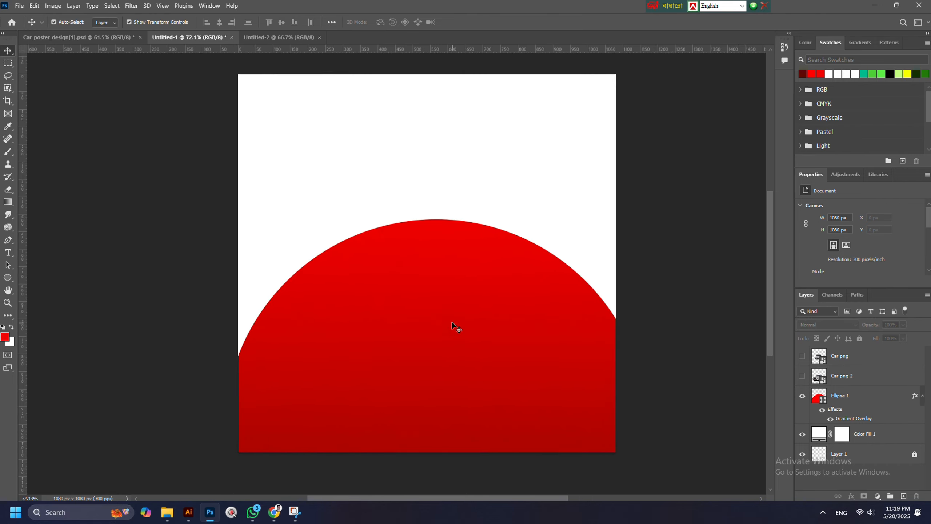
- Stretch the circle wider on both sides so it forms a flatter arc across the canvas
{"action": "scroll", "coordinate": [461, 291], "scroll_direction": "down", "scroll_amount": 1}
{"action": "left_click", "coordinate": [450, 299]}
{"action": "scroll", "coordinate": [569, 382], "scroll_direction": "down", "scroll_amount": 1}
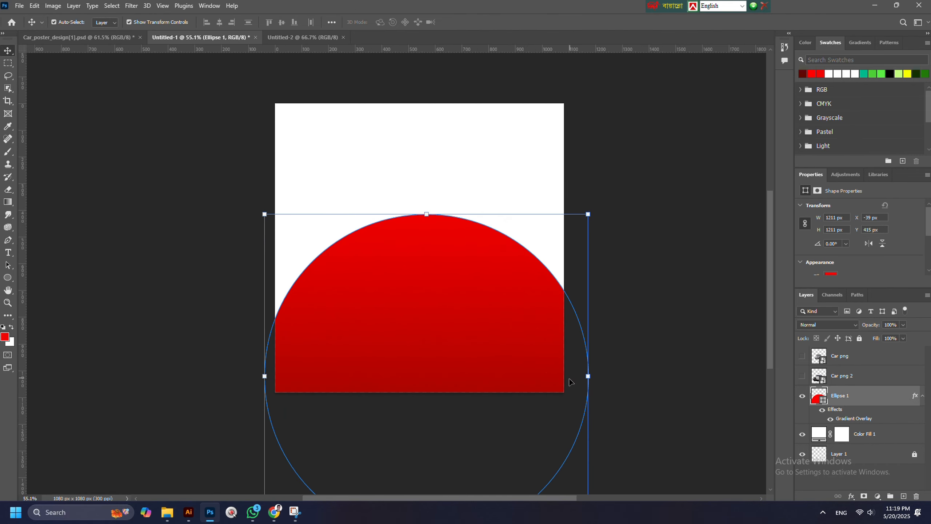
{"action": "left_click_drag", "start_coordinate": [588, 376], "coordinate": [605, 376]}
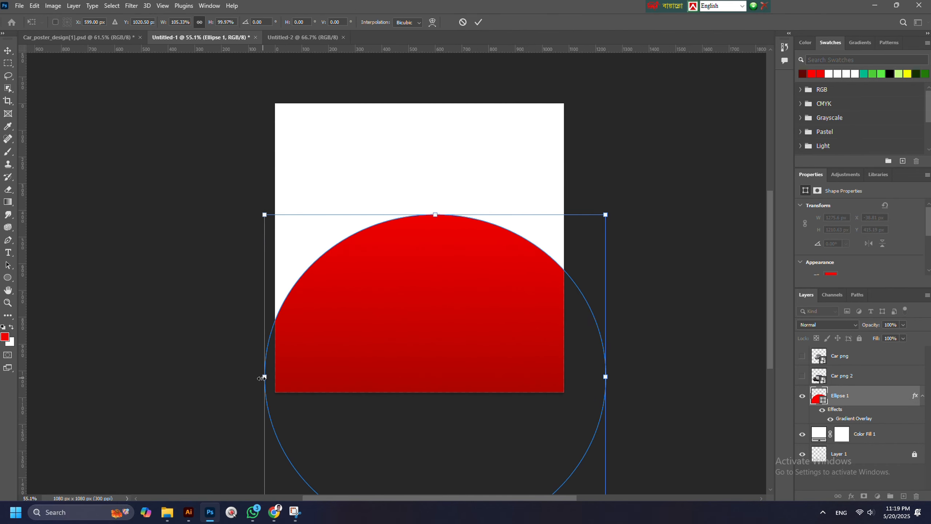
{"action": "left_click_drag", "start_coordinate": [262, 378], "coordinate": [242, 378]}
{"action": "key", "text": "Return"}
{"action": "left_click", "coordinate": [205, 294]}
{"action": "scroll", "coordinate": [479, 288], "scroll_direction": "down", "scroll_amount": 4}
{"action": "scroll", "coordinate": [477, 275], "scroll_direction": "up", "scroll_amount": 3}
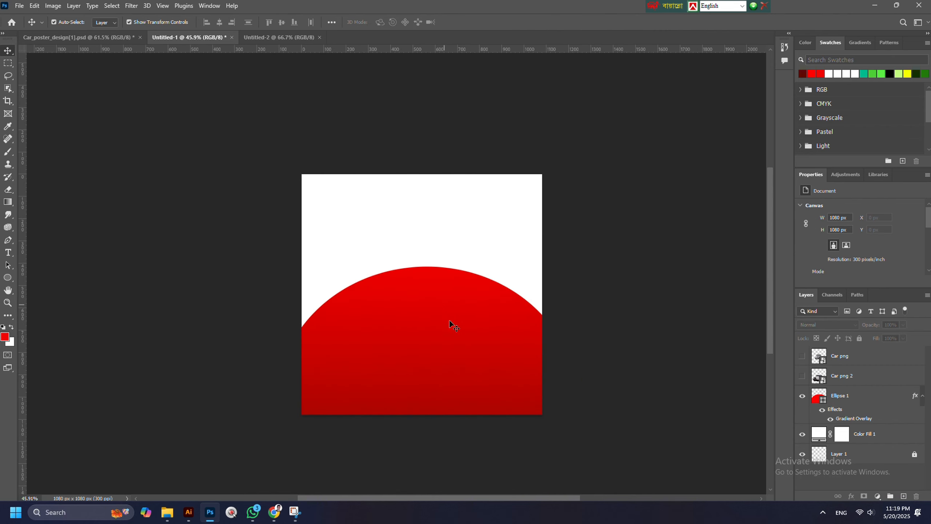
- Show the Car png 2 and Car png layers again
{"action": "left_click_drag", "start_coordinate": [446, 329], "coordinate": [445, 333]}
{"action": "left_click", "coordinate": [801, 378]}
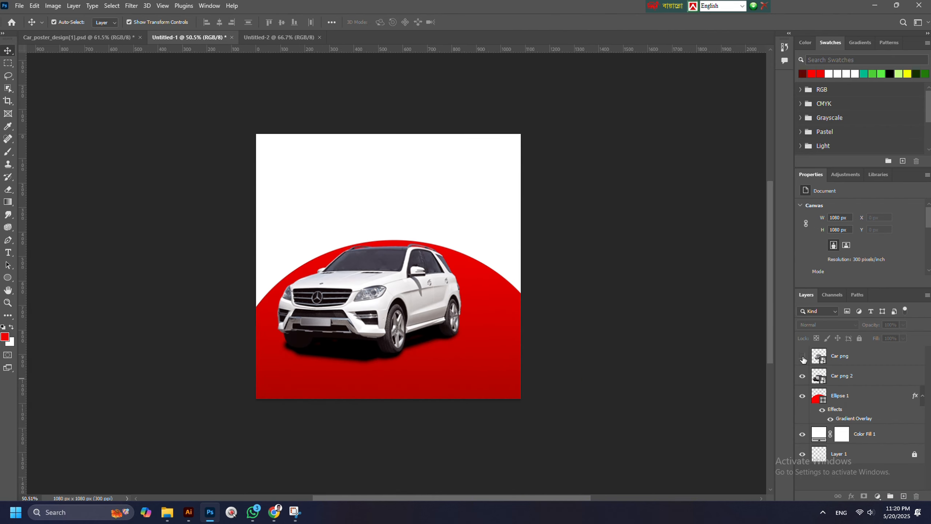
{"action": "left_click", "coordinate": [802, 356]}
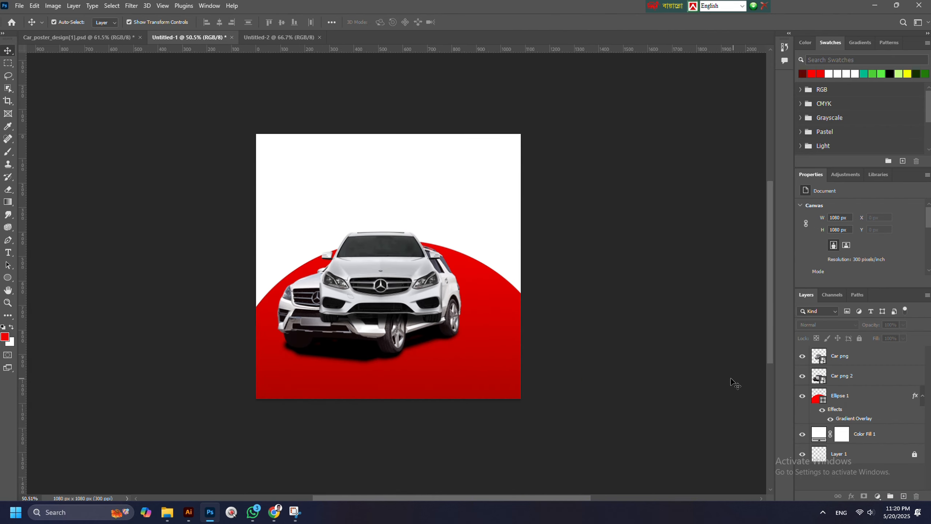
- Separate the two cars, moving the SUV to the canvas's left edge and the front-facing car near the centre
{"action": "scroll", "coordinate": [378, 310], "scroll_direction": "up", "scroll_amount": 6}
{"action": "scroll", "coordinate": [515, 359], "scroll_direction": "down", "scroll_amount": 4}
{"action": "left_click_drag", "start_coordinate": [460, 297], "coordinate": [550, 303]}
{"action": "left_click", "coordinate": [399, 321]}
{"action": "left_click_drag", "start_coordinate": [400, 321], "coordinate": [316, 284]}
{"action": "left_click_drag", "start_coordinate": [511, 280], "coordinate": [423, 280]}
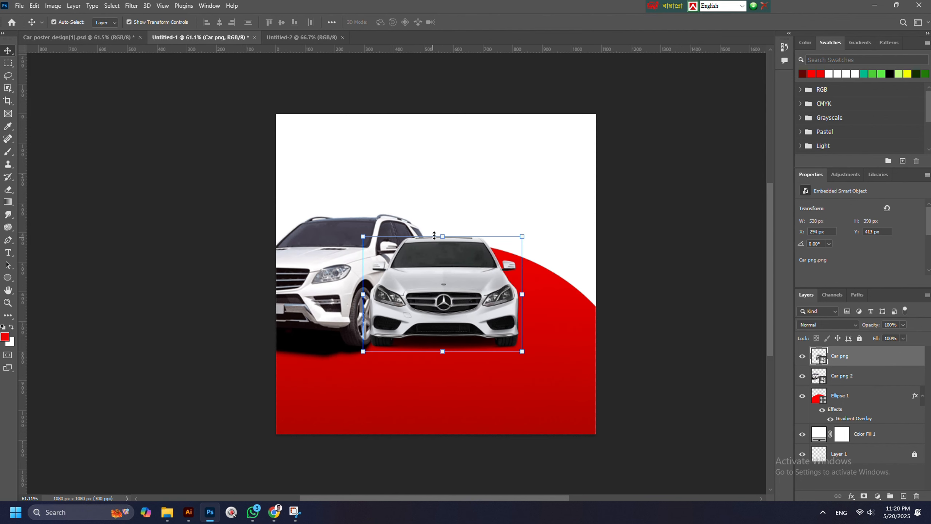
- Scale the SUV down to 66.25%, place it behind the front-facing car's left side, and shift the front car slightly left
{"action": "scroll", "coordinate": [428, 303], "scroll_direction": "down", "scroll_amount": 3}
{"action": "scroll", "coordinate": [427, 302], "scroll_direction": "up", "scroll_amount": 3}
{"action": "left_click", "coordinate": [316, 295]}
{"action": "key", "text": "ctrl+t"}
{"action": "left_click_drag", "start_coordinate": [345, 110], "coordinate": [328, 250]}
{"action": "left_click_drag", "start_coordinate": [325, 377], "coordinate": [306, 308]}
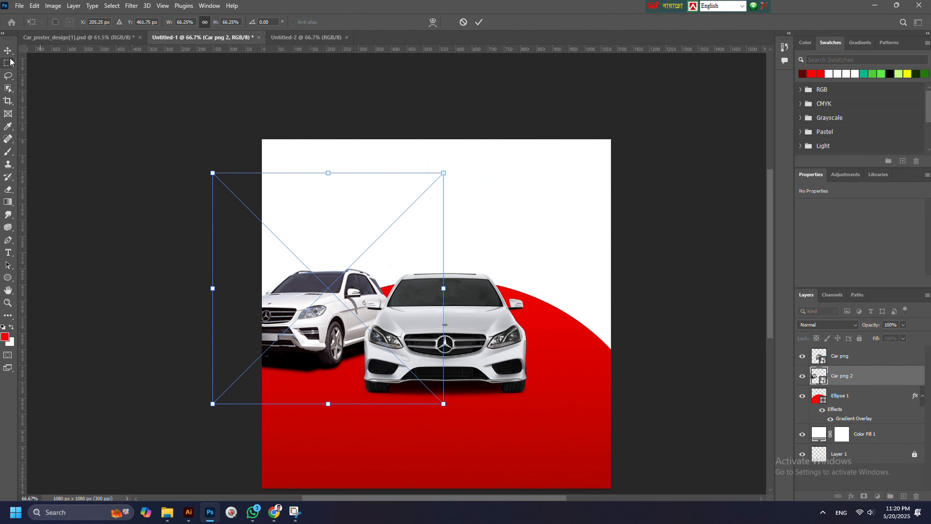
{"action": "left_click", "coordinate": [8, 51]}
{"action": "left_click_drag", "start_coordinate": [468, 361], "coordinate": [453, 357]}
- Duplicate the SUV to the right of the front-facing car, flip the copy horizontally and move it closer to the centre
{"action": "left_click", "coordinate": [286, 318]}
{"action": "left_click_drag", "start_coordinate": [304, 315], "coordinate": [526, 316]}
{"action": "key", "text": "ctrl+t"}
{"action": "right_click", "coordinate": [527, 300]}
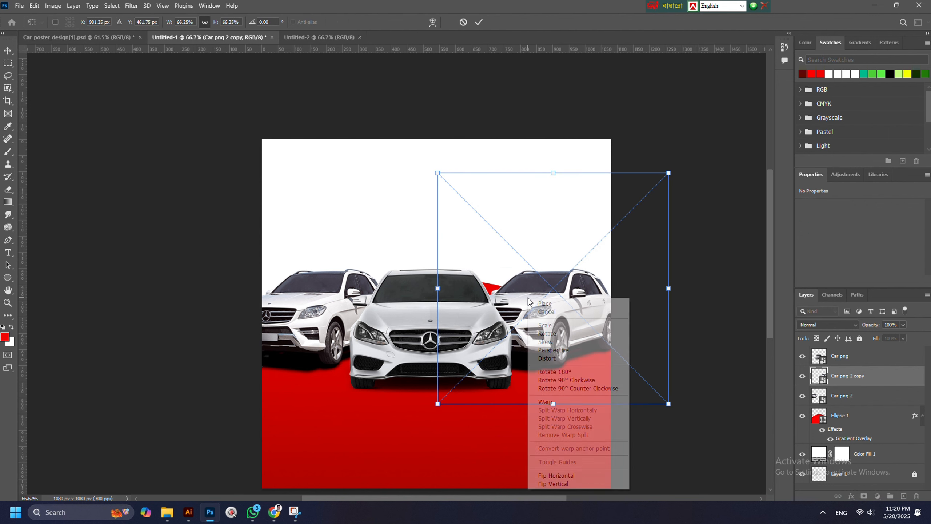
{"action": "left_click", "coordinate": [556, 476]}
{"action": "left_click_drag", "start_coordinate": [616, 293], "coordinate": [586, 308]}
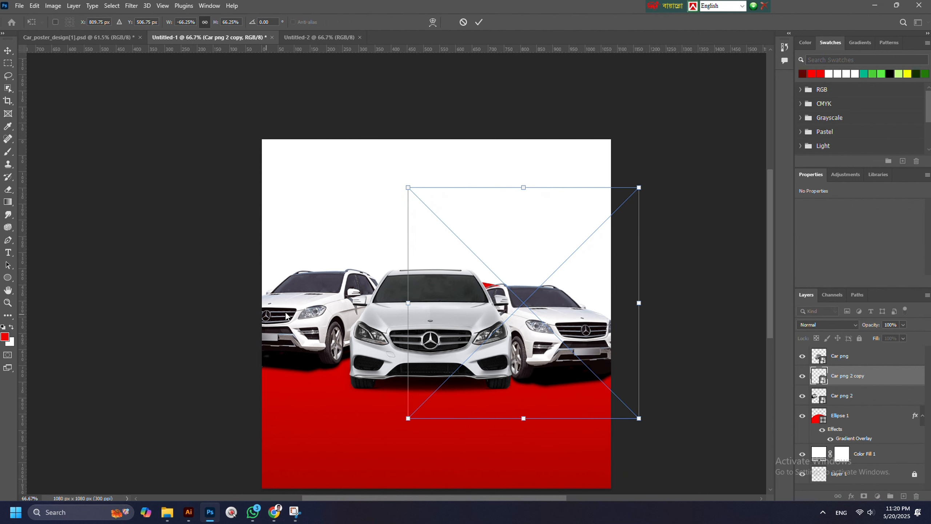
- Adjust the positions of the left and right SUVs so they sit evenly beside the front-facing car
{"action": "left_click", "coordinate": [286, 315]}
{"action": "left_click_drag", "start_coordinate": [318, 310], "coordinate": [331, 324]}
{"action": "scroll", "coordinate": [470, 363], "scroll_direction": "down", "scroll_amount": 1}
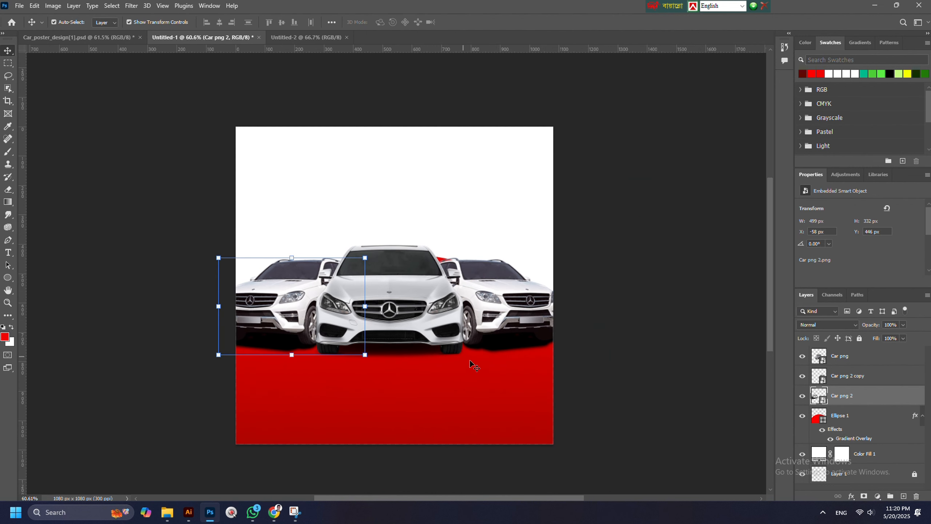
{"action": "left_click_drag", "start_coordinate": [291, 300], "coordinate": [291, 301]}
{"action": "left_click_drag", "start_coordinate": [531, 315], "coordinate": [523, 315]}
- Select all three car layers and scale them together to 94.90% so they fit the canvas width
{"action": "left_click", "coordinate": [376, 312]}
{"action": "left_click", "coordinate": [843, 396], "text": "shift"}
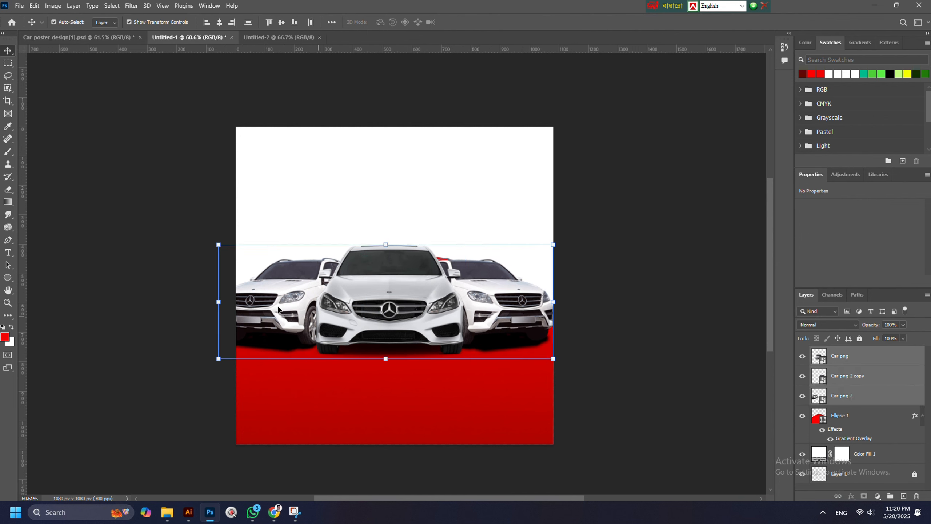
{"action": "left_click_drag", "start_coordinate": [217, 302], "coordinate": [236, 302]}
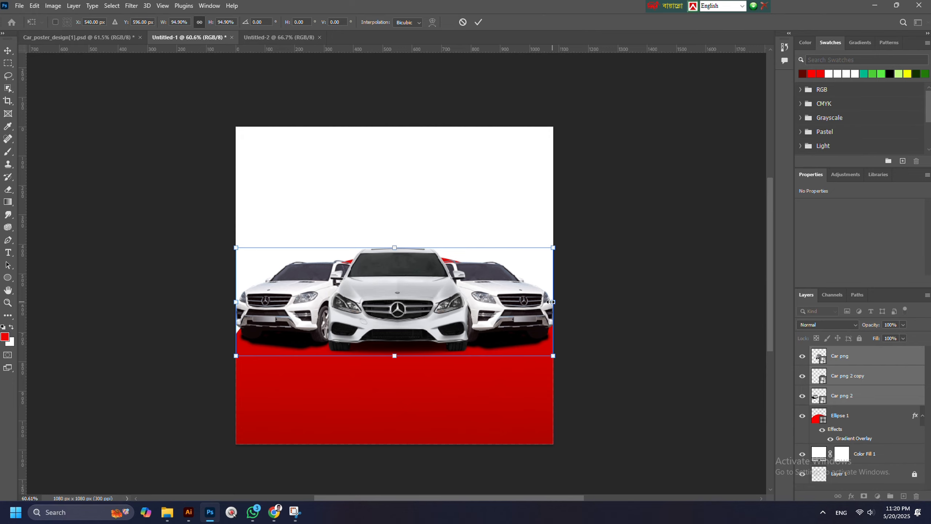
{"action": "scroll", "coordinate": [419, 305], "scroll_direction": "down", "scroll_amount": 4}
{"action": "scroll", "coordinate": [421, 306], "scroll_direction": "up", "scroll_amount": 2}
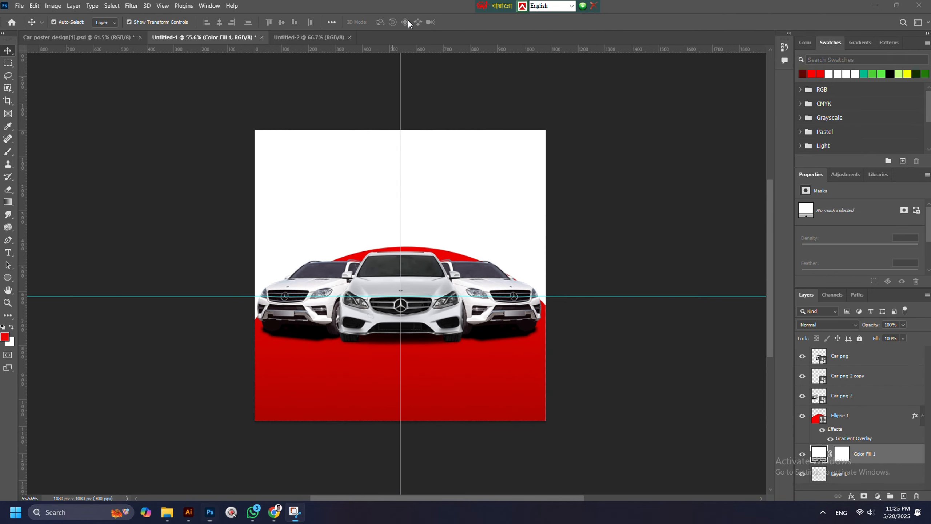
- Place the city image 237 from the Downloads folder into the document above the Color Fill 1 layer
{"action": "left_click", "coordinate": [168, 512]}
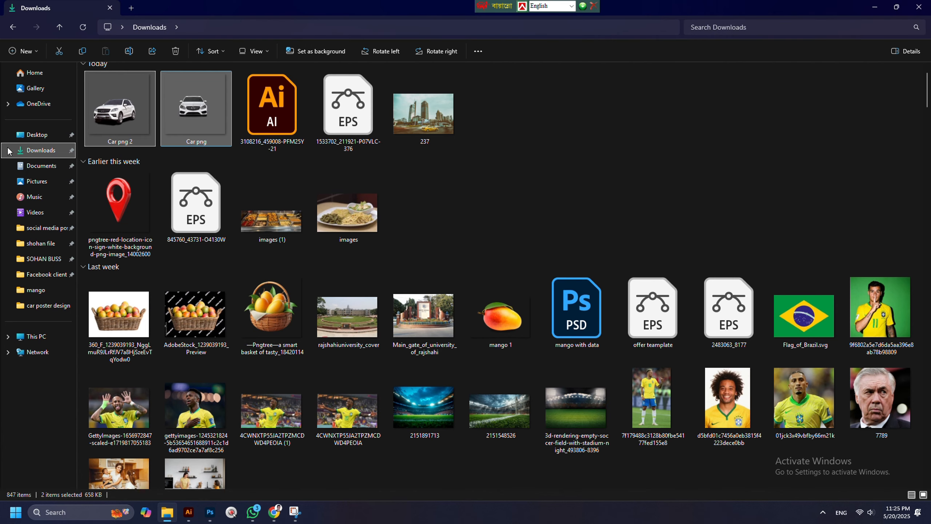
{"action": "left_click", "coordinate": [40, 150]}
{"action": "left_click_drag", "start_coordinate": [126, 118], "coordinate": [413, 236]}
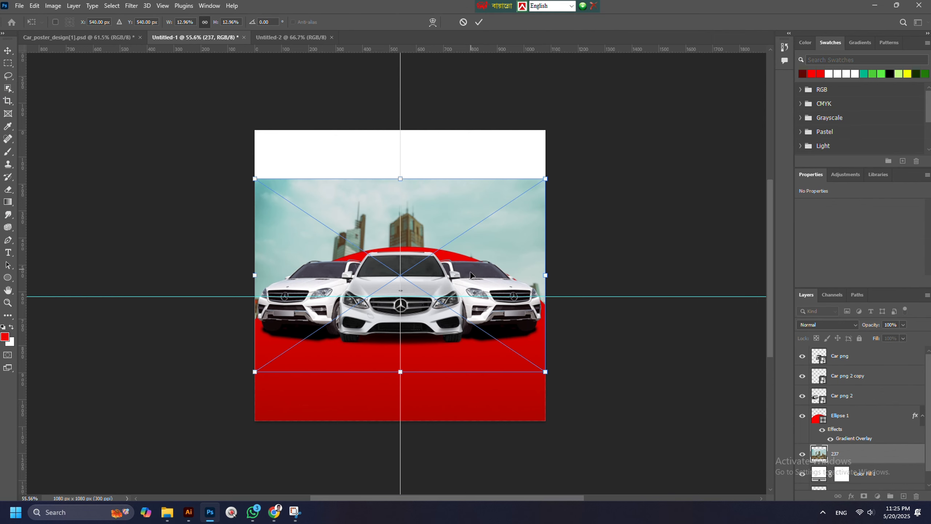
- Move the city image to the canvas's upper edge and size it to 1080 × 720 px to span the full width
{"action": "left_click_drag", "start_coordinate": [402, 177], "coordinate": [407, 130]}
{"action": "left_click_drag", "start_coordinate": [400, 373], "coordinate": [407, 323]}
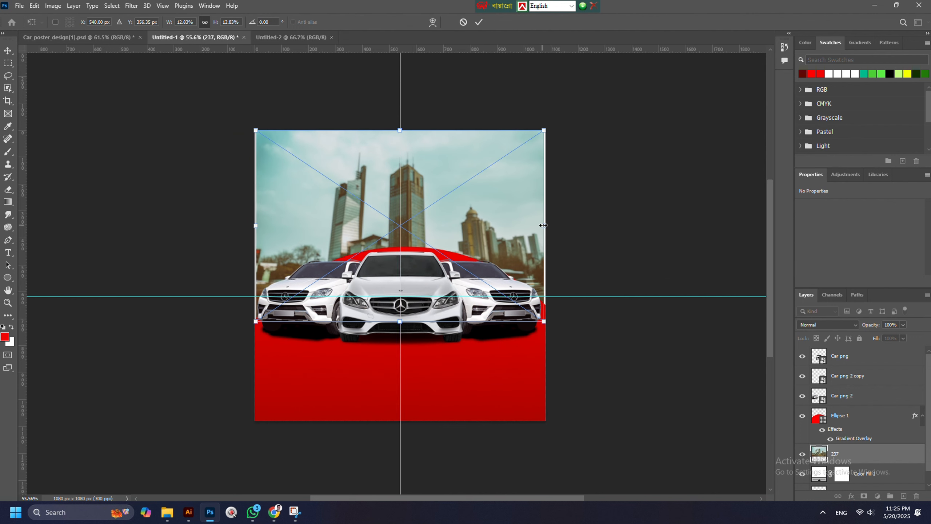
{"action": "left_click_drag", "start_coordinate": [543, 225], "coordinate": [545, 225]}
{"action": "left_click_drag", "start_coordinate": [254, 226], "coordinate": [252, 230]}
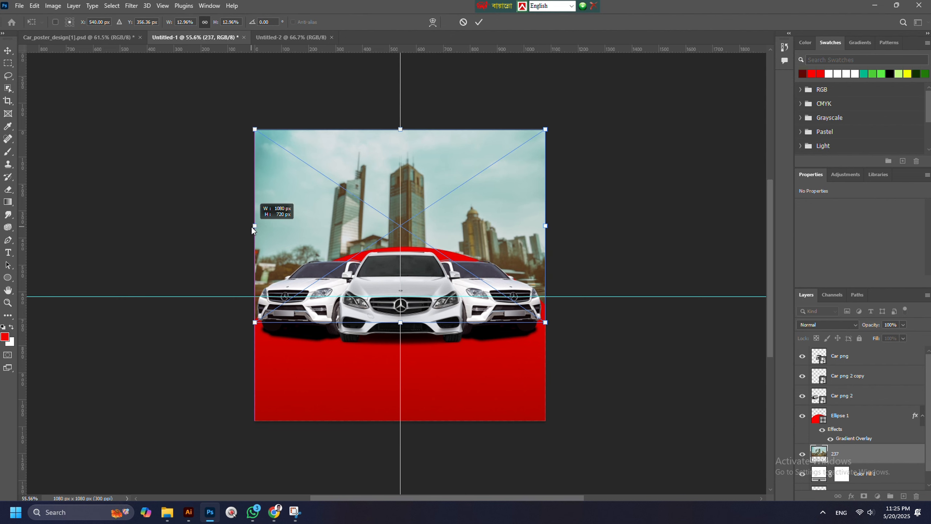
{"action": "key", "text": "Return"}
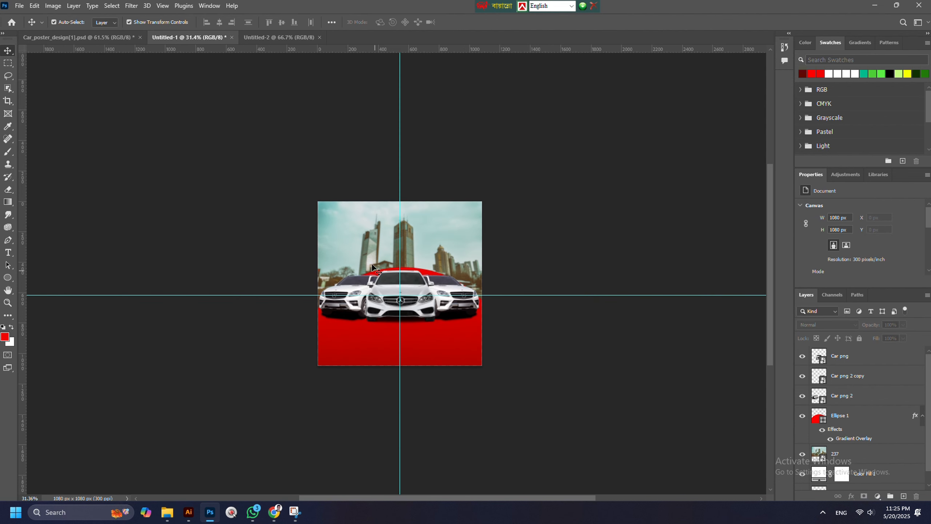
- Add a new layer and define a gradient from #ffcc00 to an end stop with 0% opacity
{"action": "left_click", "coordinate": [77, 26]}
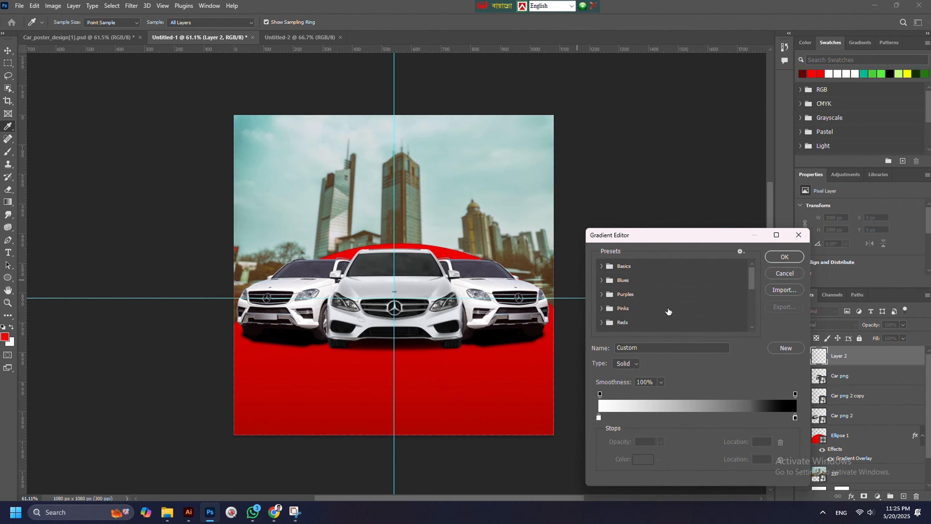
{"action": "left_click", "coordinate": [599, 417]}
{"action": "double_click", "coordinate": [598, 419]}
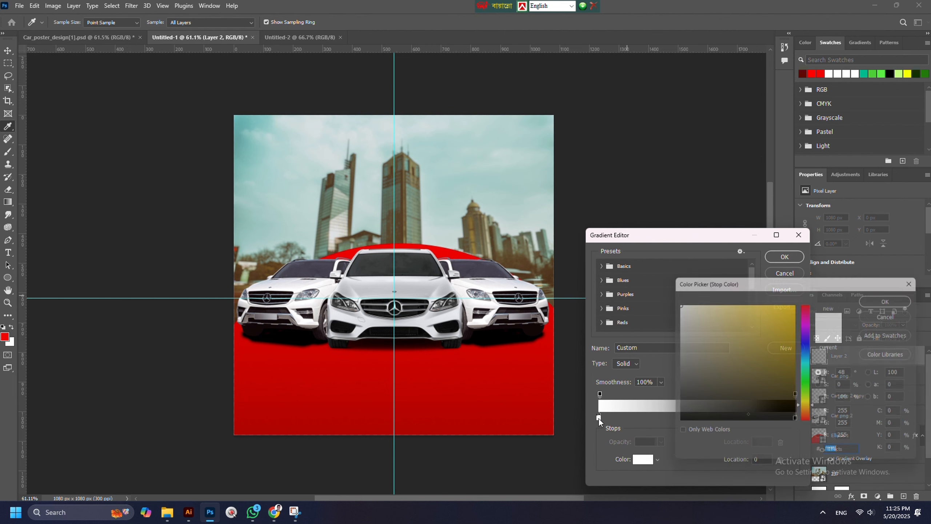
{"action": "type", "text": "ffcc00"}
{"action": "left_click", "coordinate": [894, 297]}
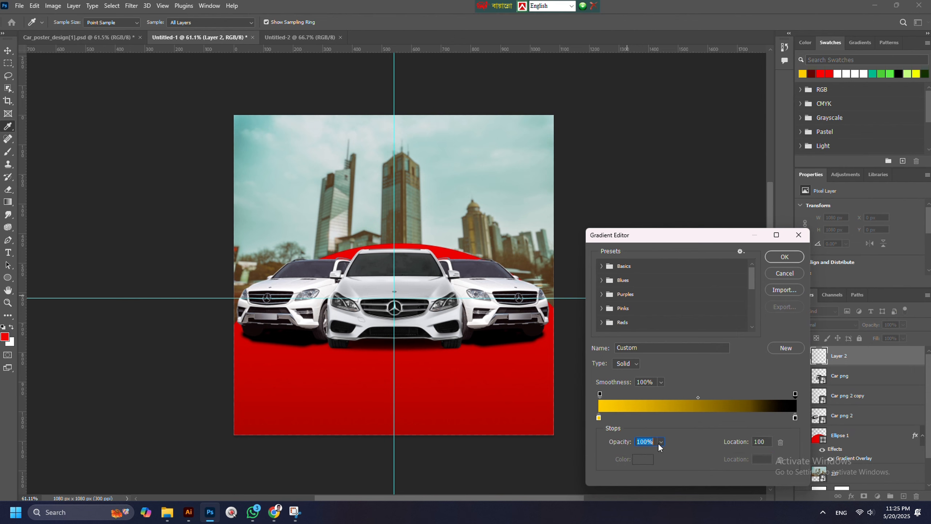
{"action": "left_click_drag", "start_coordinate": [660, 454], "coordinate": [614, 453]}
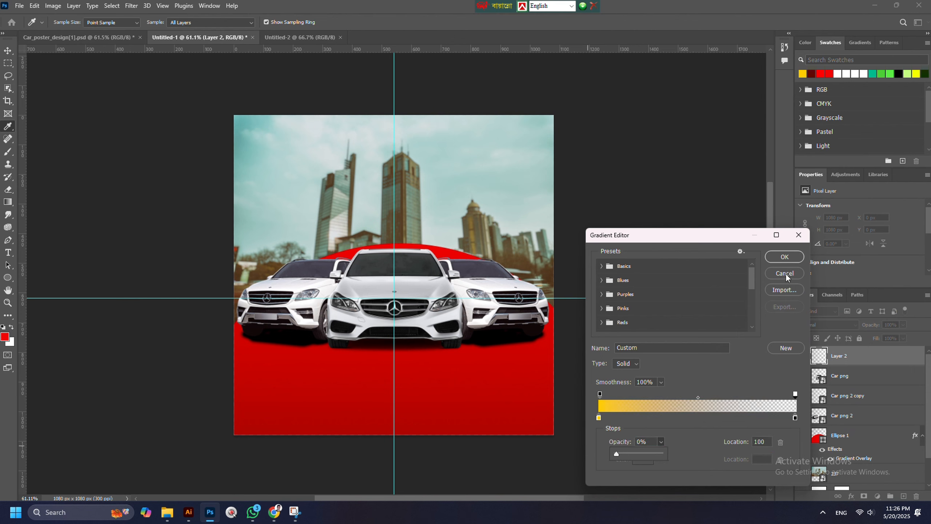
{"action": "key", "text": "Return"}
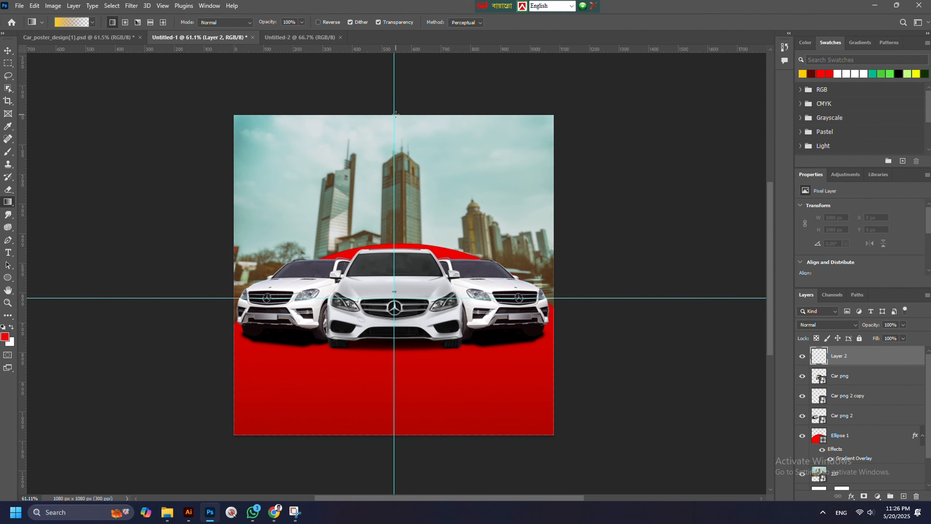
- Move Layer 2 directly beneath Ellipse 1 and apply the yellow gradient downward from the canvas's upper edge
{"action": "scroll", "coordinate": [395, 115], "scroll_direction": "up", "scroll_amount": 1}
{"action": "left_click_drag", "start_coordinate": [839, 355], "coordinate": [840, 473]}
{"action": "left_click_drag", "start_coordinate": [389, 186], "coordinate": [387, 194]}
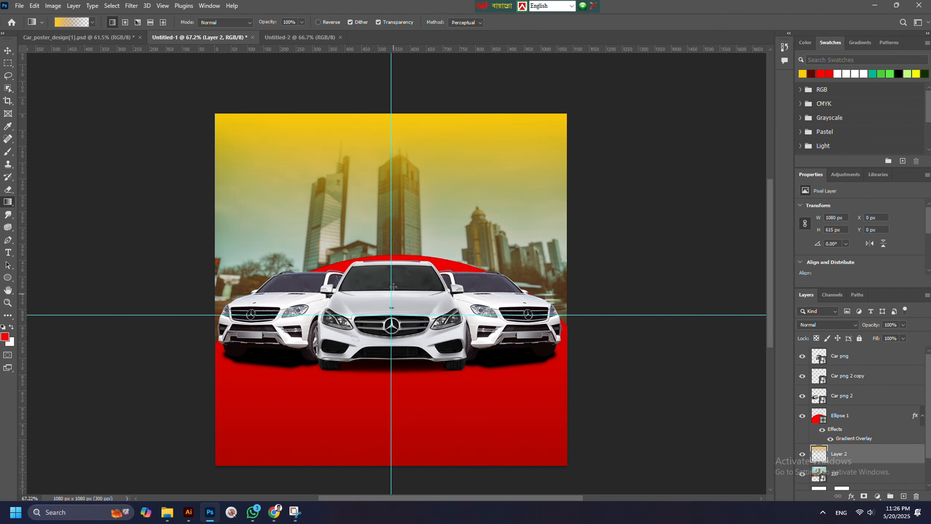
{"action": "scroll", "coordinate": [384, 202], "scroll_direction": "down", "scroll_amount": 1}
{"action": "left_click_drag", "start_coordinate": [389, 350], "coordinate": [389, 350]}
{"action": "scroll", "coordinate": [393, 300], "scroll_direction": "down", "scroll_amount": 5}
- Undo the gradient and try other vertical gradient lengths over the skyline, undoing each one
{"action": "key", "text": "ctrl+z"}
{"action": "left_click_drag", "start_coordinate": [391, 209], "coordinate": [392, 314]}
{"action": "key", "text": "ctrl+z"}
{"action": "left_click_drag", "start_coordinate": [393, 183], "coordinate": [391, 337]}
{"action": "scroll", "coordinate": [378, 293], "scroll_direction": "up", "scroll_amount": 5}
{"action": "key", "text": "ctrl+z"}
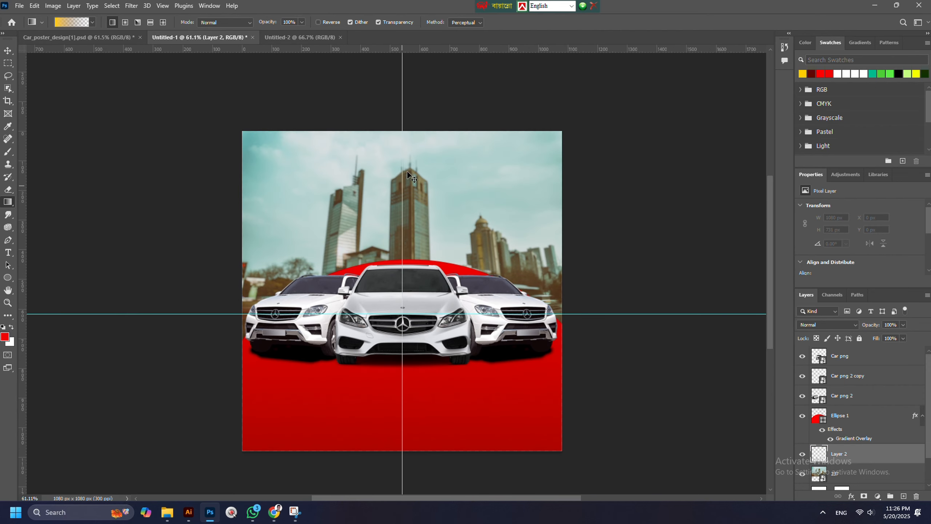
- Draw the yellow-to-transparent gradient downward over the skyline on Layer 2, about 865 px high
{"action": "left_click_drag", "start_coordinate": [402, 396], "coordinate": [402, 396]}
{"action": "scroll", "coordinate": [402, 326], "scroll_direction": "down", "scroll_amount": 2}
{"action": "left_click", "coordinate": [8, 51]}
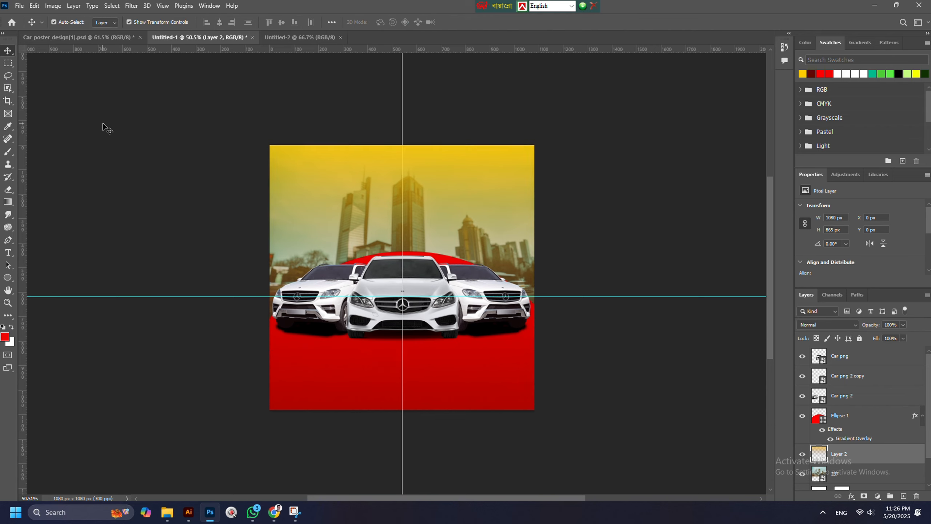
{"action": "left_click", "coordinate": [109, 128]}
{"action": "scroll", "coordinate": [288, 220], "scroll_direction": "down", "scroll_amount": 2}
{"action": "scroll", "coordinate": [407, 326], "scroll_direction": "up", "scroll_amount": 1}
{"action": "scroll", "coordinate": [407, 333], "scroll_direction": "up", "scroll_amount": 1}
{"action": "scroll", "coordinate": [433, 355], "scroll_direction": "down", "scroll_amount": 1}
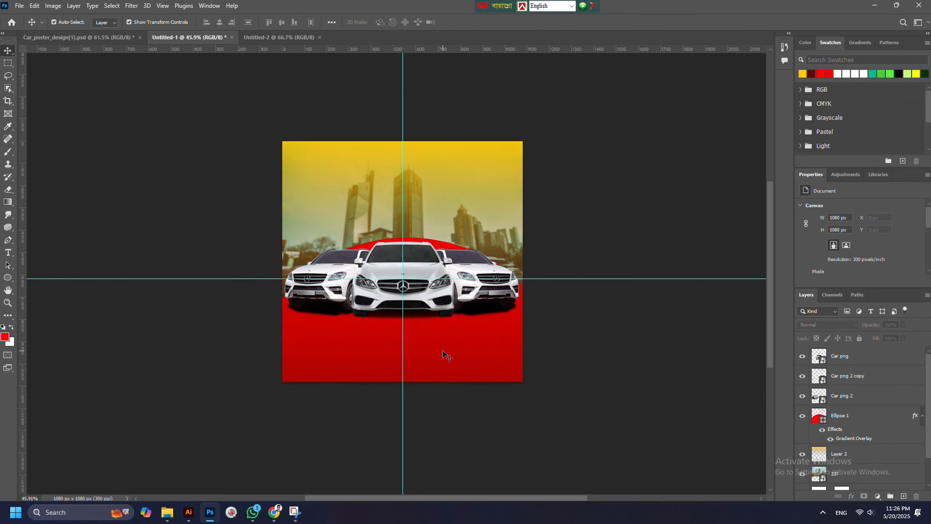
{"action": "scroll", "coordinate": [399, 343], "scroll_direction": "up", "scroll_amount": 2}
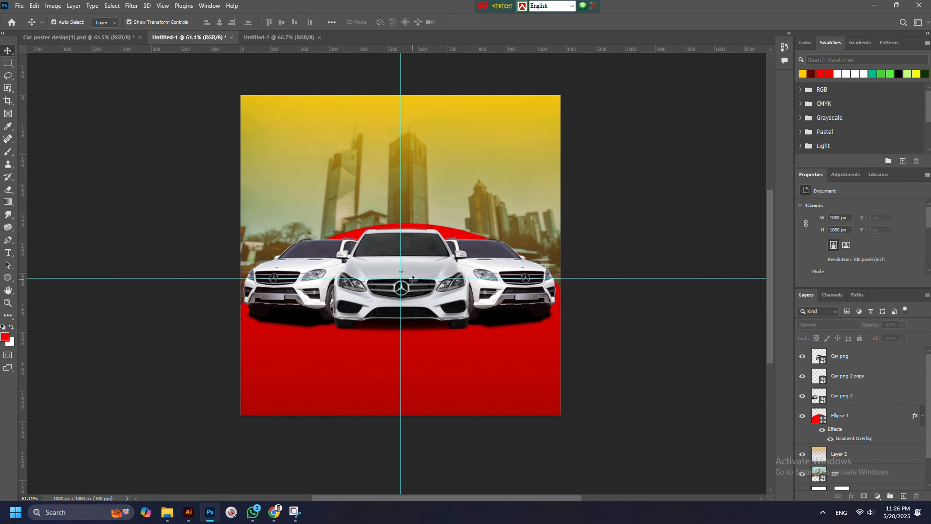
- Select all three cars, scale them together to 100.28%, and raise them so their centre sits at Y 589 px
{"action": "left_click", "coordinate": [365, 306]}
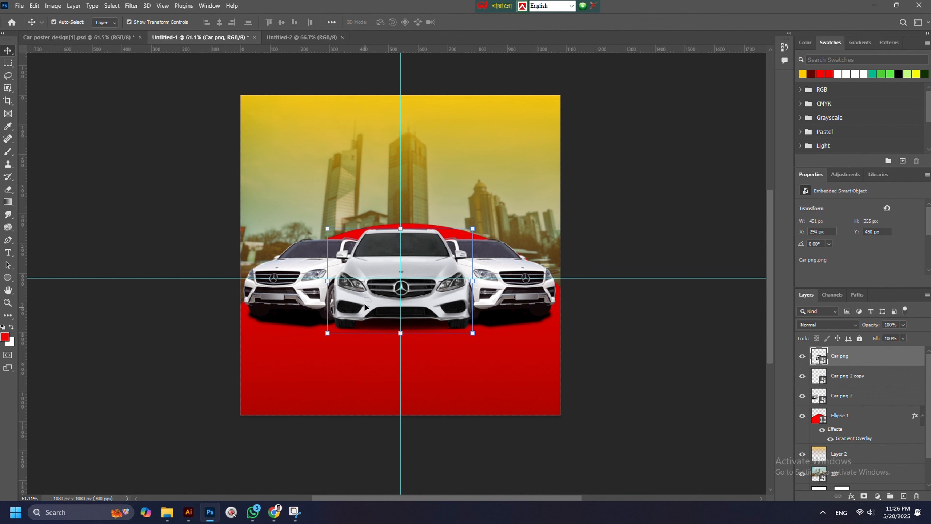
{"action": "left_click", "coordinate": [508, 297], "text": "shift"}
{"action": "left_click", "coordinate": [286, 285], "text": "shift"}
{"action": "left_click_drag", "start_coordinate": [431, 286], "coordinate": [431, 283]}
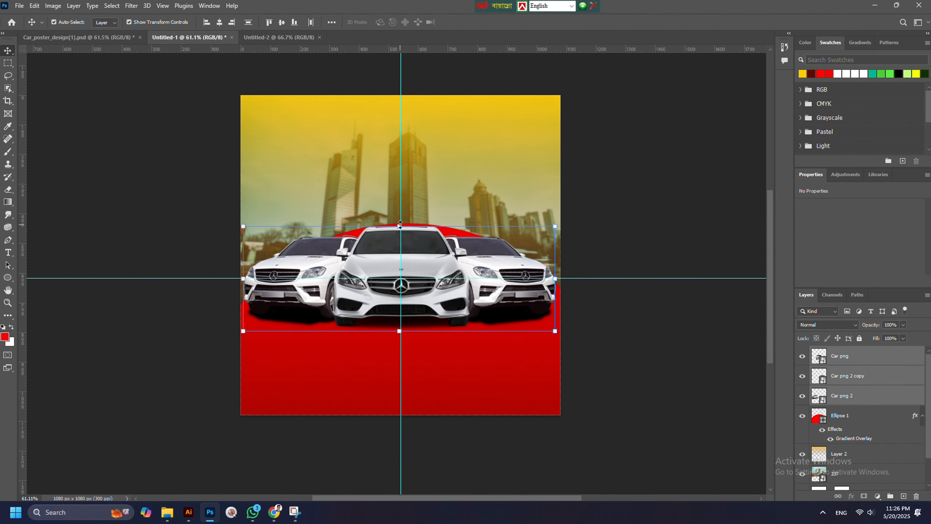
{"action": "left_click_drag", "start_coordinate": [400, 225], "coordinate": [400, 221]}
{"action": "mouse_move", "coordinate": [434, 267]}
{"action": "left_mouse_down"}
{"action": "mouse_move", "coordinate": [435, 259]}
{"action": "mouse_move", "coordinate": [435, 267]}
{"action": "left_mouse_up"}
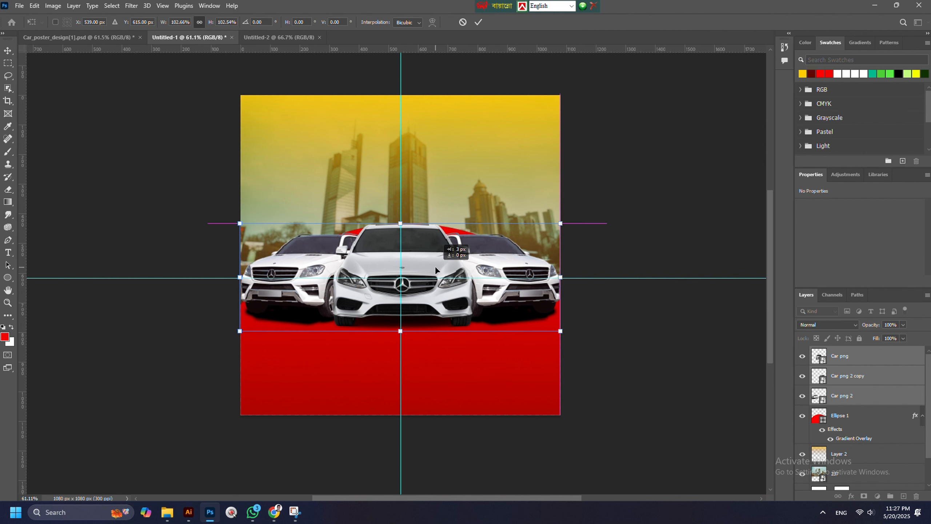
{"action": "left_click_drag", "start_coordinate": [236, 277], "coordinate": [247, 277]}
{"action": "left_click_drag", "start_coordinate": [452, 287], "coordinate": [452, 280]}
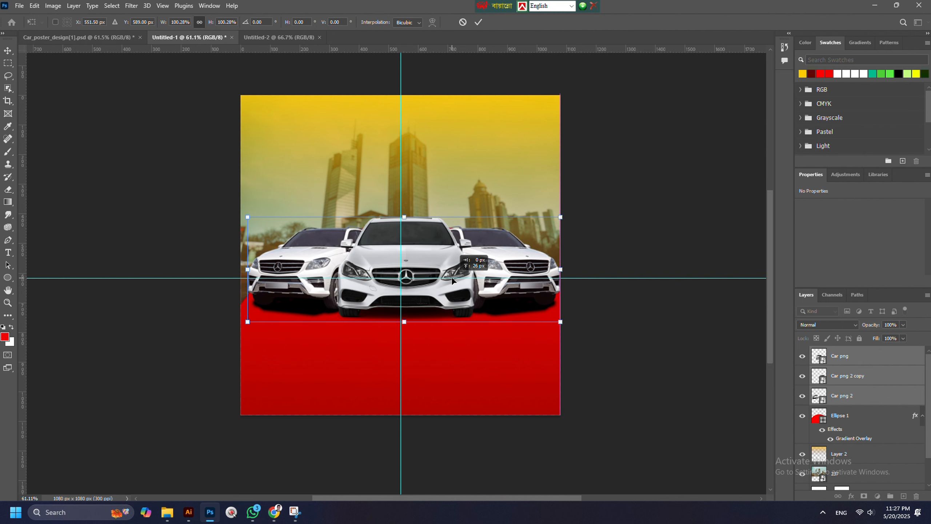
{"action": "left_click", "coordinate": [6, 52]}
- Narrow the red Ellipse 1 from both sides to about 1282 px wide
{"action": "left_click", "coordinate": [400, 341]}
{"action": "scroll", "coordinate": [354, 348], "scroll_direction": "down", "scroll_amount": 1}
{"action": "scroll", "coordinate": [495, 351], "scroll_direction": "up", "scroll_amount": 1}
{"action": "left_click", "coordinate": [496, 352]}
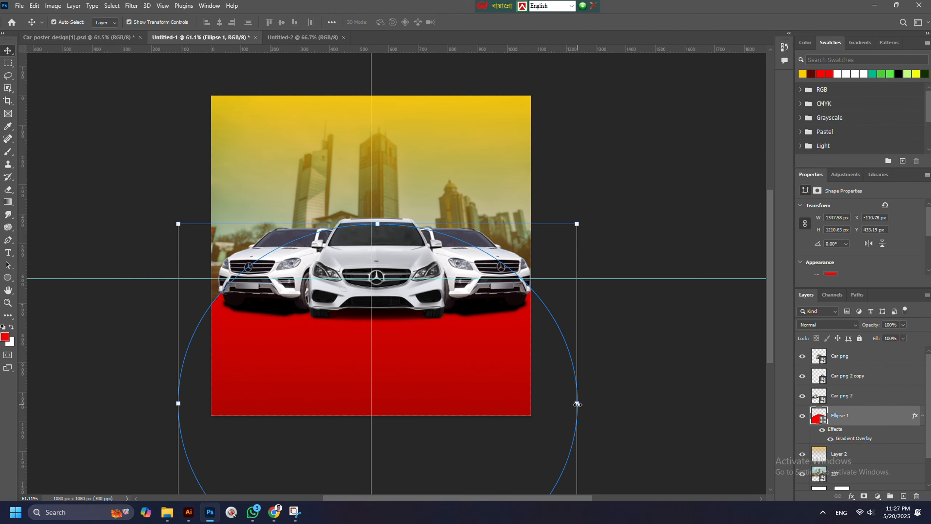
{"action": "left_click_drag", "start_coordinate": [577, 403], "coordinate": [564, 403]}
{"action": "left_click_drag", "start_coordinate": [177, 403], "coordinate": [186, 403]}
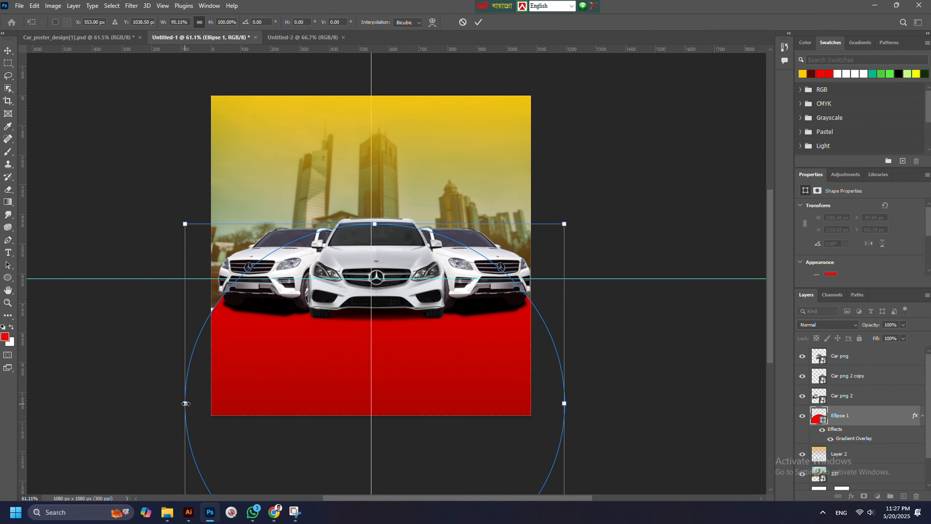
{"action": "left_click", "coordinate": [7, 50]}
{"action": "left_click", "coordinate": [388, 410]}
{"action": "scroll", "coordinate": [387, 408], "scroll_direction": "down", "scroll_amount": 1}
- Widen the red Ellipse 1 from both sides to about 1352 px so it fills the canvas's lower part
{"action": "left_click", "coordinate": [368, 397]}
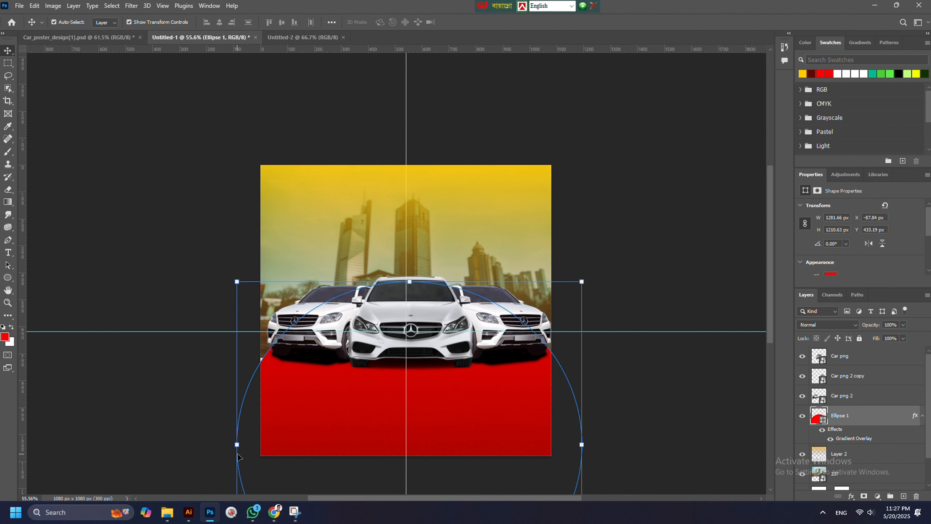
{"action": "left_click_drag", "start_coordinate": [237, 444], "coordinate": [226, 443]}
{"action": "left_click_drag", "start_coordinate": [583, 449], "coordinate": [590, 447]}
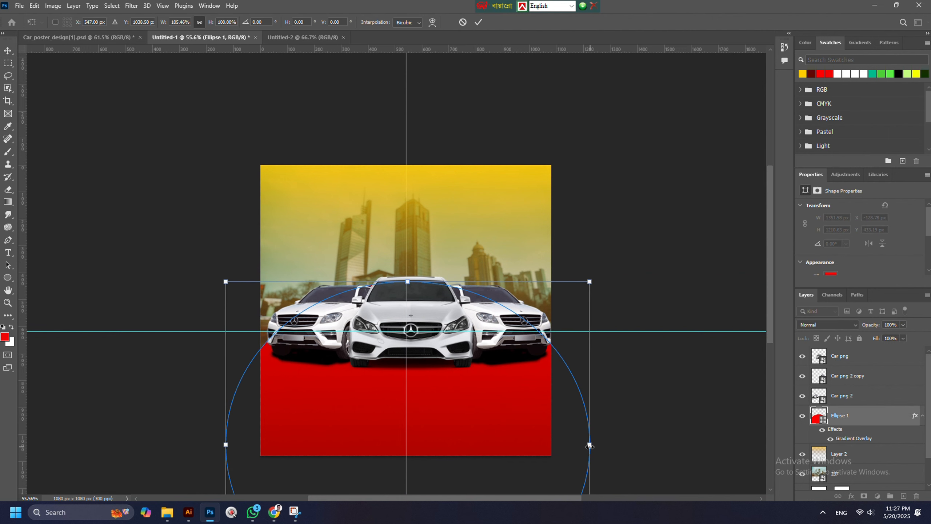
{"action": "left_click", "coordinate": [4, 52]}
{"action": "scroll", "coordinate": [438, 350], "scroll_direction": "down", "scroll_amount": 1}
{"action": "scroll", "coordinate": [437, 350], "scroll_direction": "up", "scroll_amount": 1}
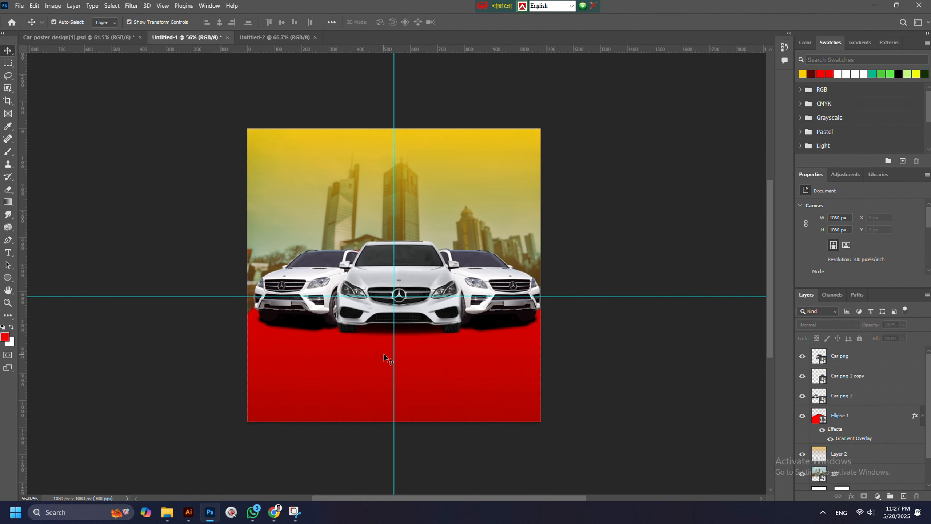
{"action": "scroll", "coordinate": [387, 362], "scroll_direction": "up", "scroll_amount": 2}
{"action": "scroll", "coordinate": [432, 290], "scroll_direction": "down", "scroll_amount": 1}
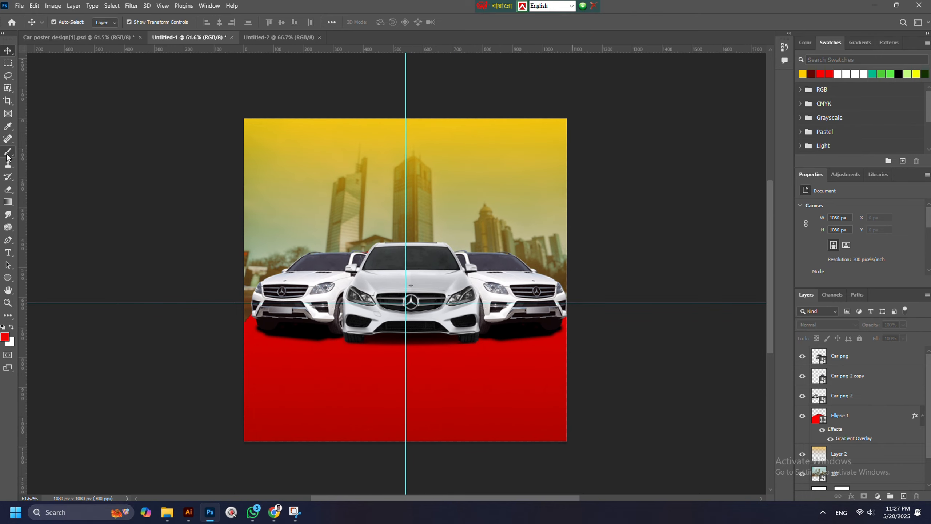
- Add a placeholder text line above the cars, enlarge it to about 22.49 pt, and place it over the skyline
{"action": "left_click", "coordinate": [8, 255]}
{"action": "left_click", "coordinate": [314, 174]}
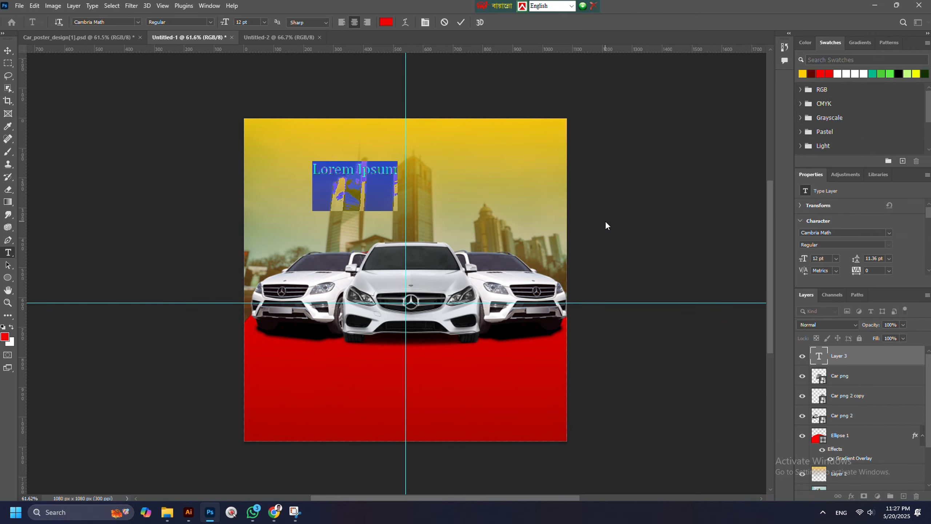
{"action": "left_click", "coordinate": [7, 51]}
{"action": "key", "text": "ctrl+t"}
{"action": "left_click_drag", "start_coordinate": [366, 175], "coordinate": [423, 170]}
{"action": "left_click_drag", "start_coordinate": [422, 183], "coordinate": [494, 179]}
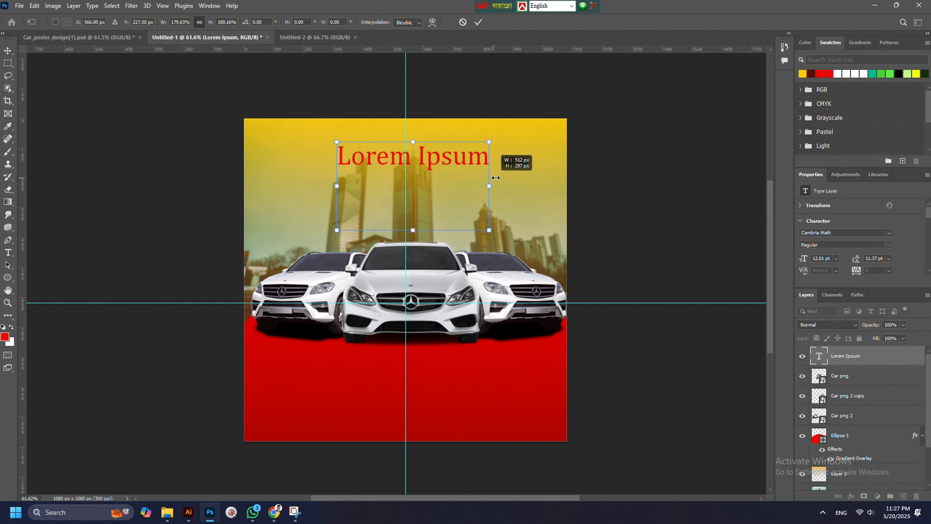
{"action": "left_click_drag", "start_coordinate": [444, 163], "coordinate": [375, 169]}
{"action": "key", "text": "Return"}
- Replace the placeholder text with "Best Car for"
{"action": "double_click", "coordinate": [366, 169]}
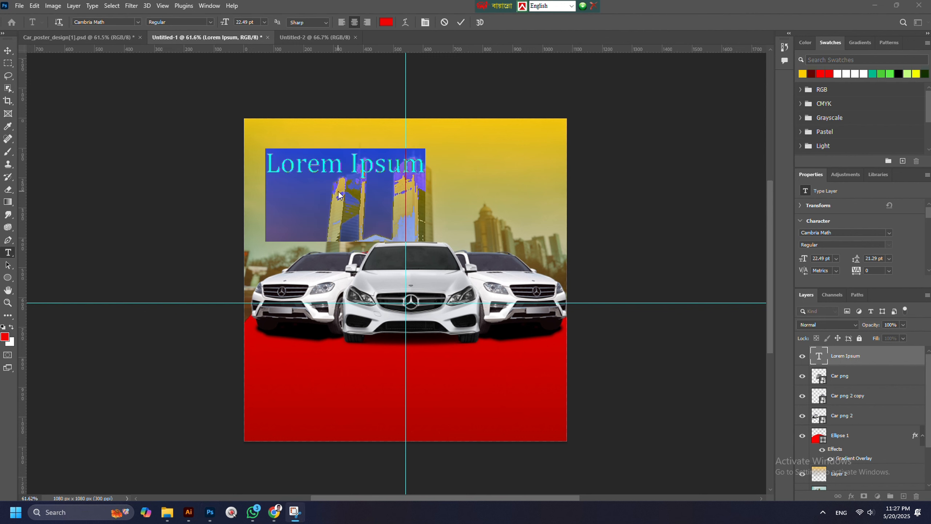
{"action": "left_click", "coordinate": [337, 169]}
{"action": "key", "text": "ctrl+a"}
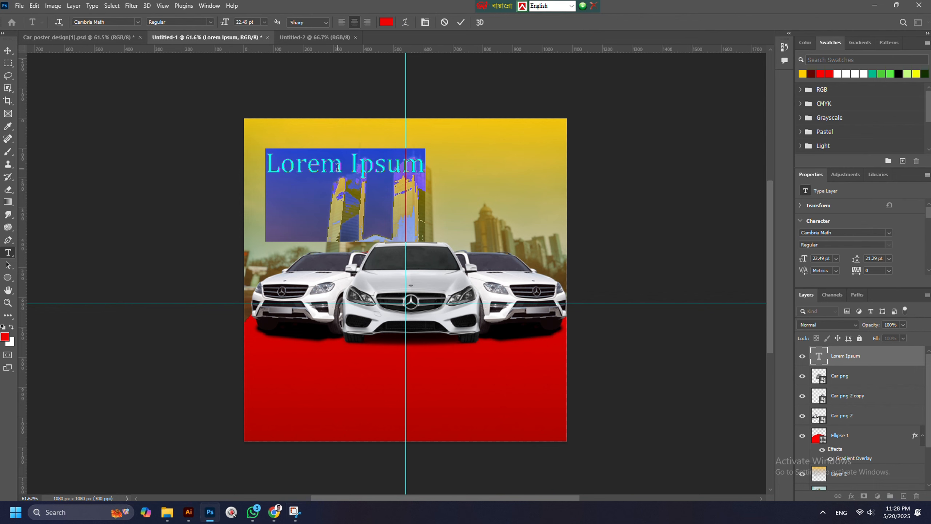
{"action": "type", "text": "Best Car for"}
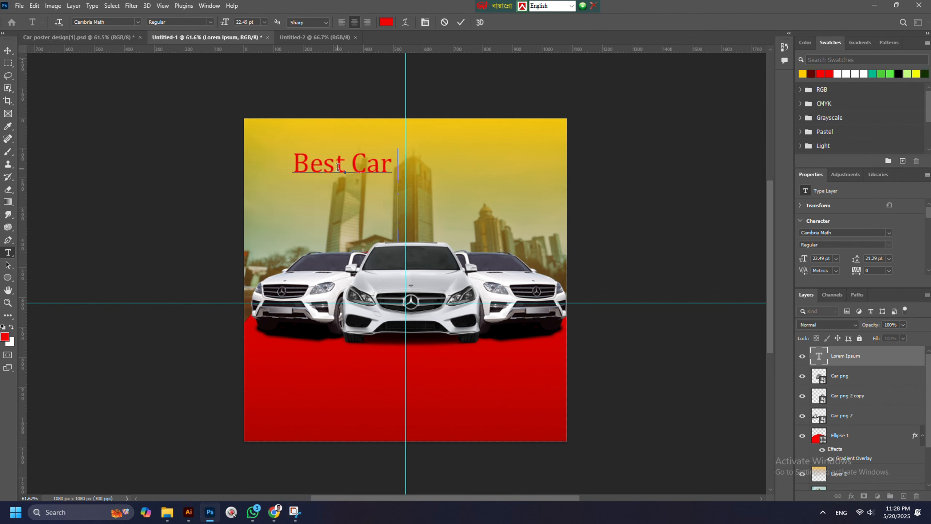
{"action": "left_click", "coordinate": [15, 52]}
- Duplicate the headline directly below itself and change the copy's text to "Rent Today"
{"action": "left_click_drag", "start_coordinate": [356, 169], "coordinate": [363, 200]}
{"action": "double_click", "coordinate": [307, 196]}
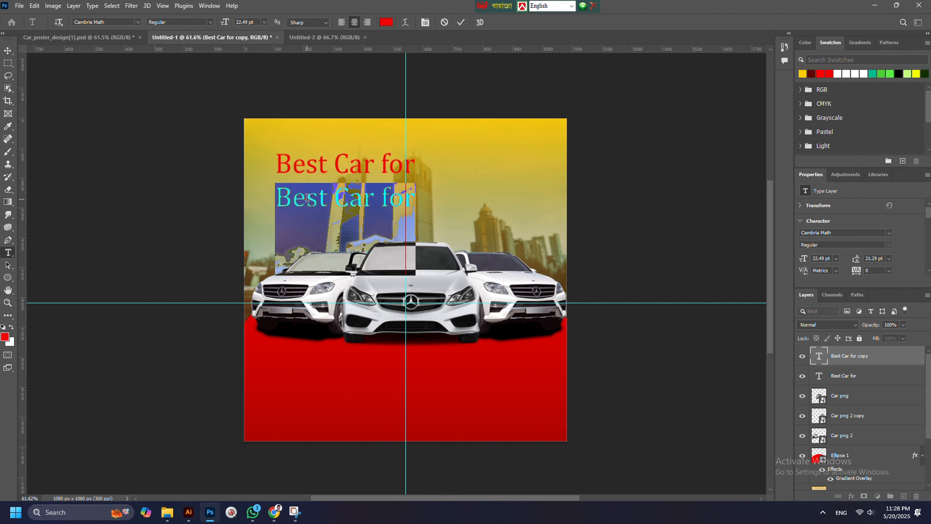
{"action": "type", "text": "Rent Today"}
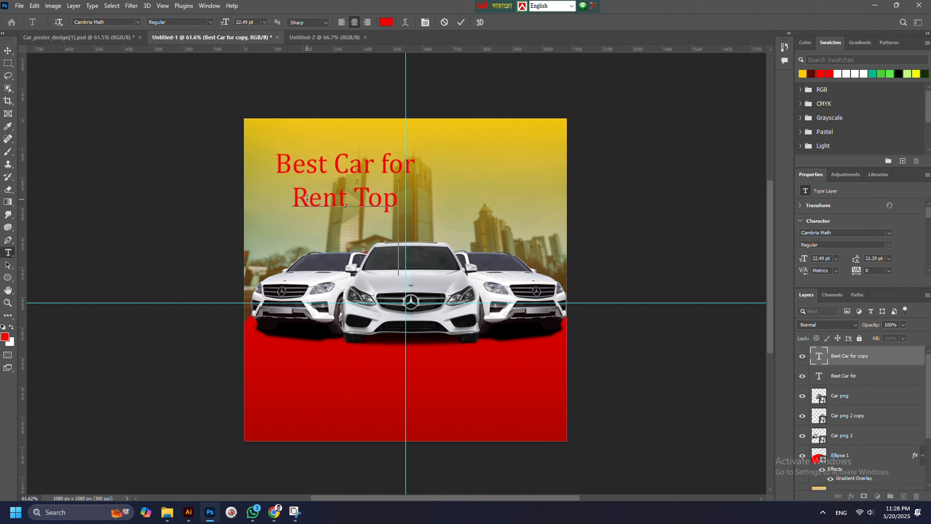
{"action": "left_click", "coordinate": [7, 47]}
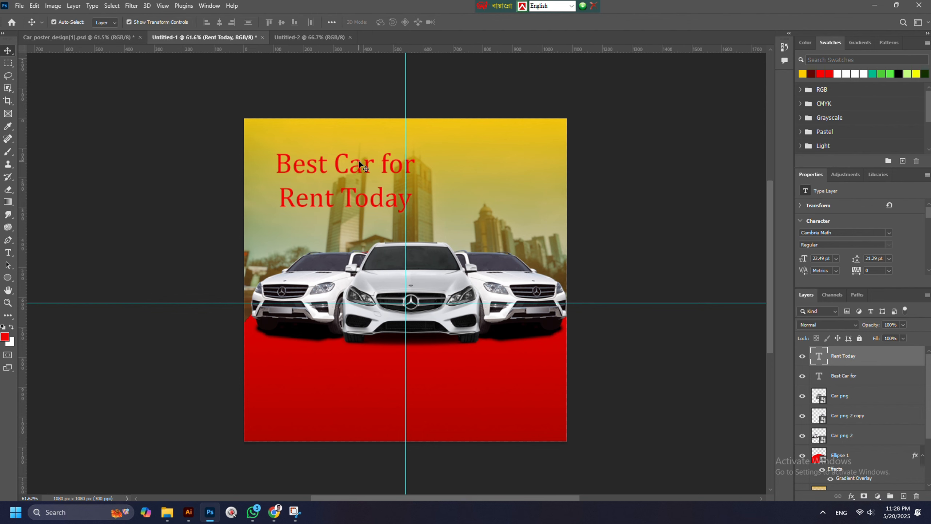
- Scale both headline lines together to 149.90% and centre them horizontally on the vertical guide
{"action": "left_click", "coordinate": [358, 160], "text": "shift"}
{"action": "left_click_drag", "start_coordinate": [415, 182], "coordinate": [481, 170]}
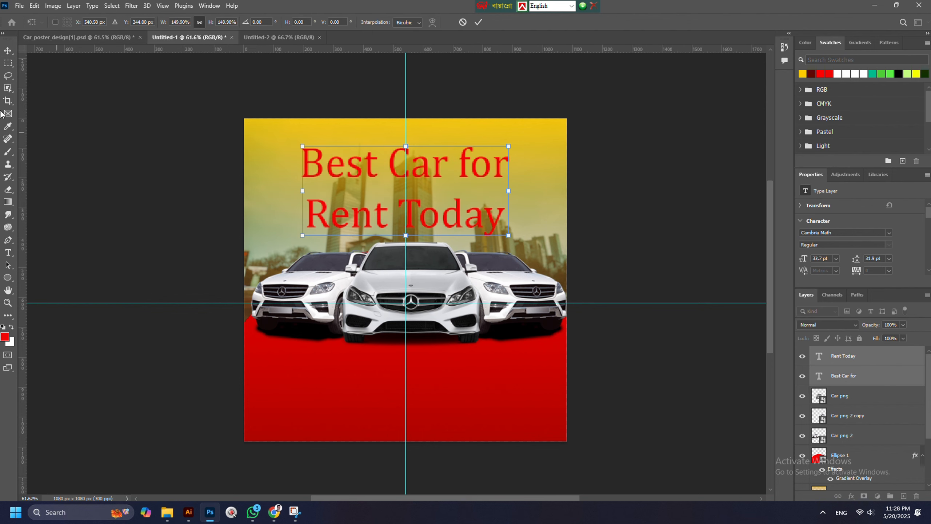
{"action": "key", "text": "Return"}
{"action": "left_click", "coordinate": [384, 166]}
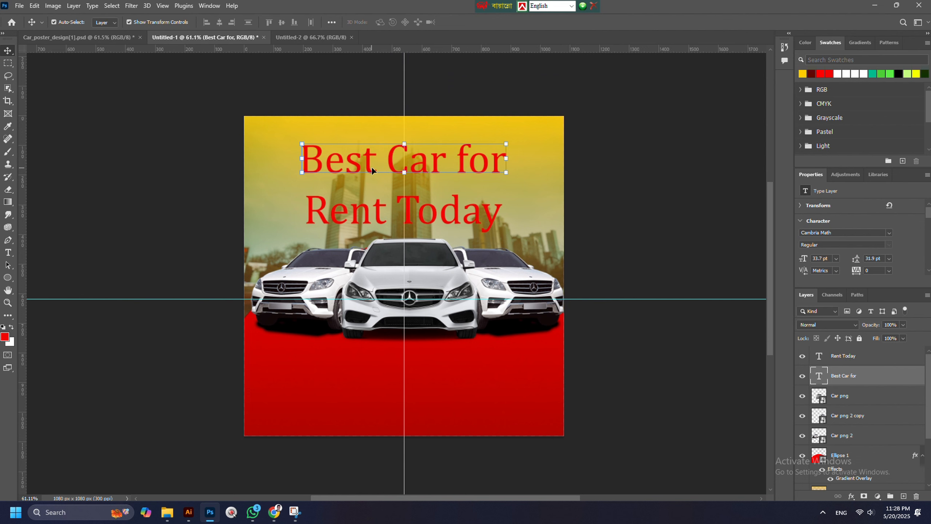
{"action": "left_click", "coordinate": [645, 252]}
- Set the font of both headline lines to Montserrat SemiBold
{"action": "left_click", "coordinate": [406, 231]}
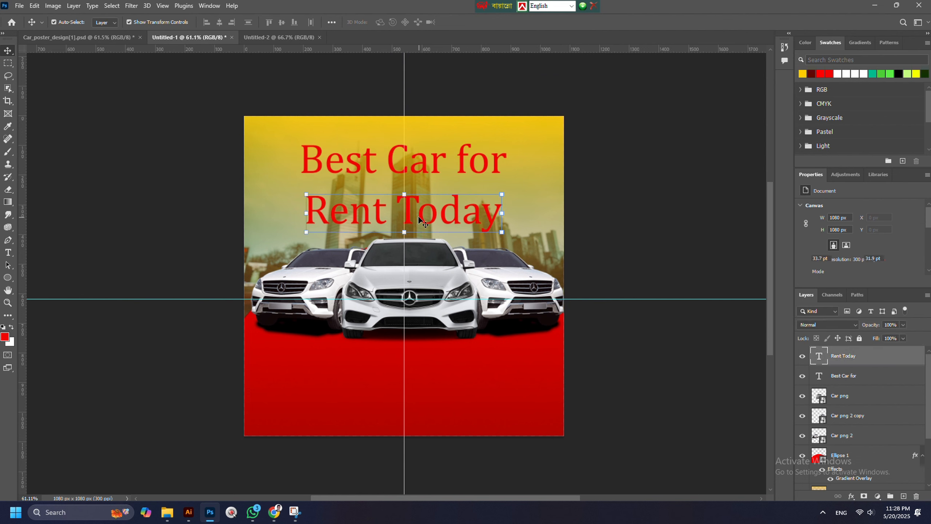
{"action": "left_click", "coordinate": [436, 173], "text": "shift"}
{"action": "left_click", "coordinate": [890, 235]}
{"action": "type", "text": "monts"}
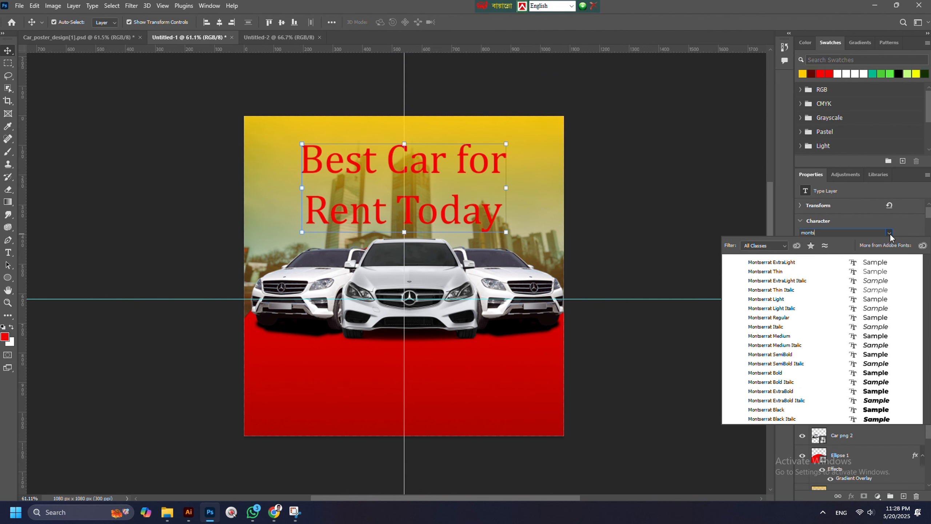
{"action": "left_click", "coordinate": [784, 353]}
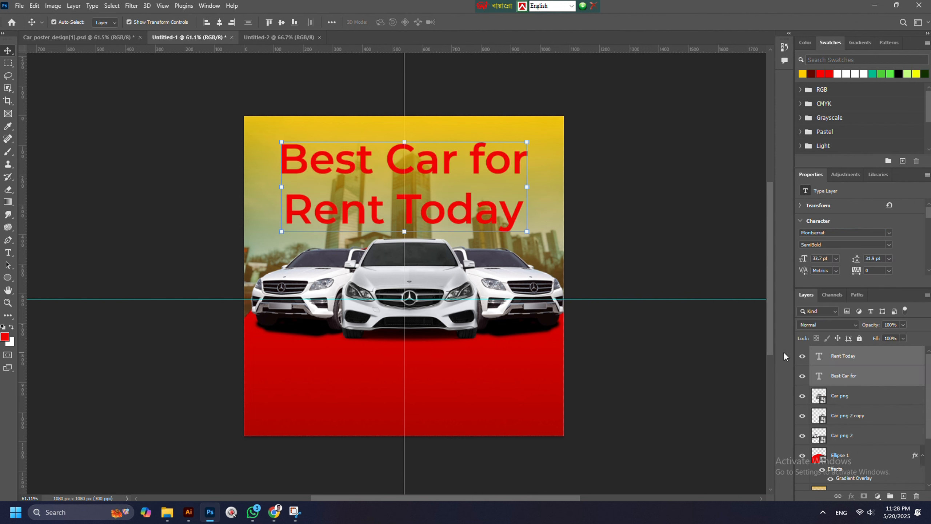
- Give both headline lines a heavier Montserrat weight
{"action": "left_click", "coordinate": [889, 245]}
{"action": "left_click", "coordinate": [841, 349]}
{"action": "left_click", "coordinate": [604, 252]}
{"action": "scroll", "coordinate": [396, 172], "scroll_direction": "up", "scroll_amount": 3}
{"action": "scroll", "coordinate": [447, 235], "scroll_direction": "down", "scroll_amount": 4}
{"action": "left_click", "coordinate": [447, 191]}
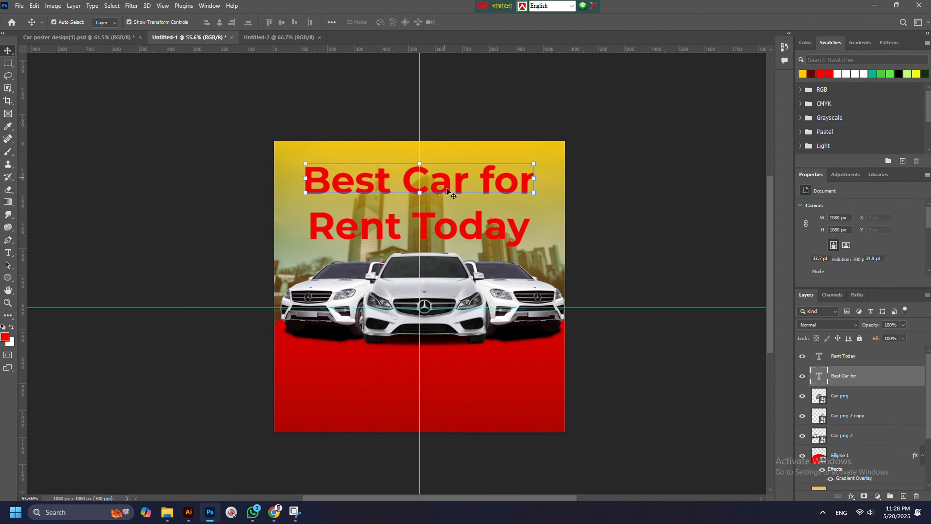
{"action": "left_click", "coordinate": [227, 123]}
- Draw a rectangle about 463 × 130 px at the poster's left edge, layered behind the headline text under "Best", and fill it red
{"action": "right_click", "coordinate": [6, 279]}
{"action": "left_click", "coordinate": [48, 275]}
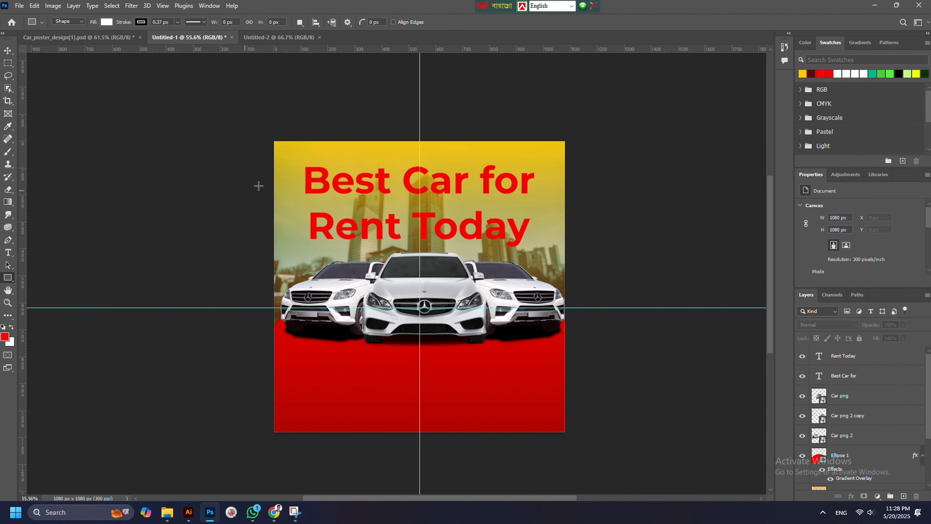
{"action": "left_click_drag", "start_coordinate": [366, 190], "coordinate": [399, 199]}
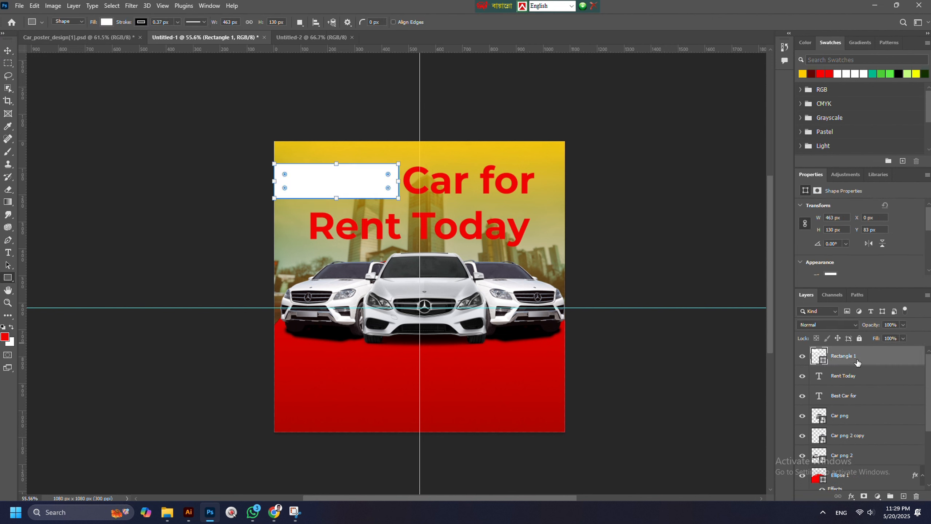
{"action": "left_click_drag", "start_coordinate": [857, 362], "coordinate": [862, 402]}
{"action": "left_click", "coordinate": [7, 51]}
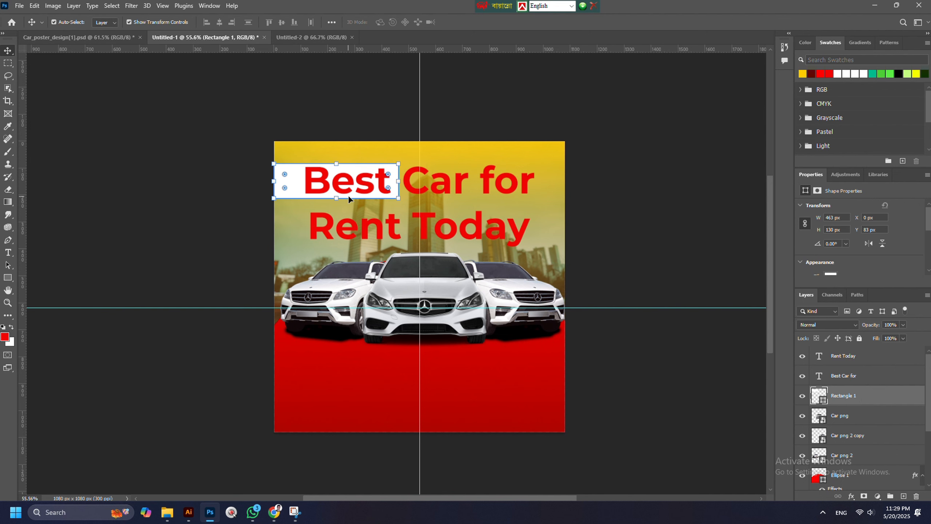
{"action": "left_click", "coordinate": [826, 72]}
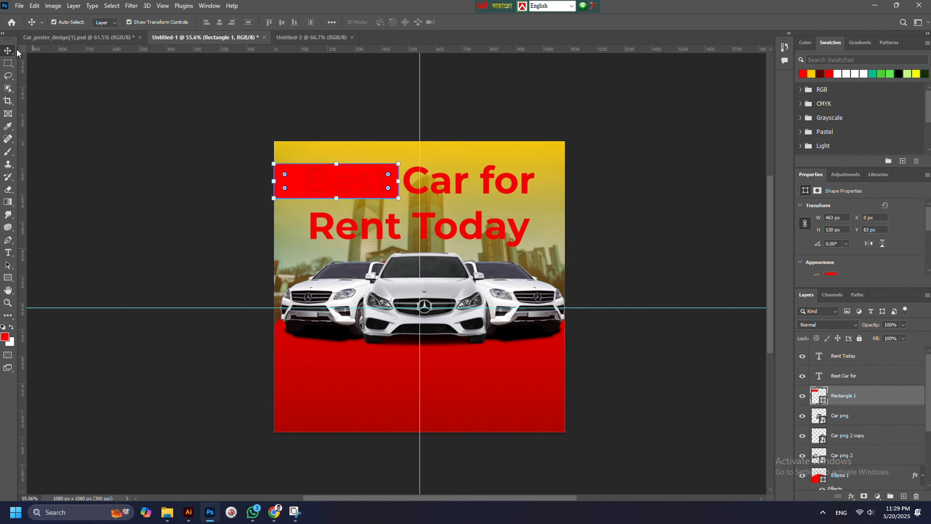
- Recolour only the word "Best" in the headline white
{"action": "left_click", "coordinate": [362, 177]}
{"action": "double_click", "coordinate": [362, 176]}
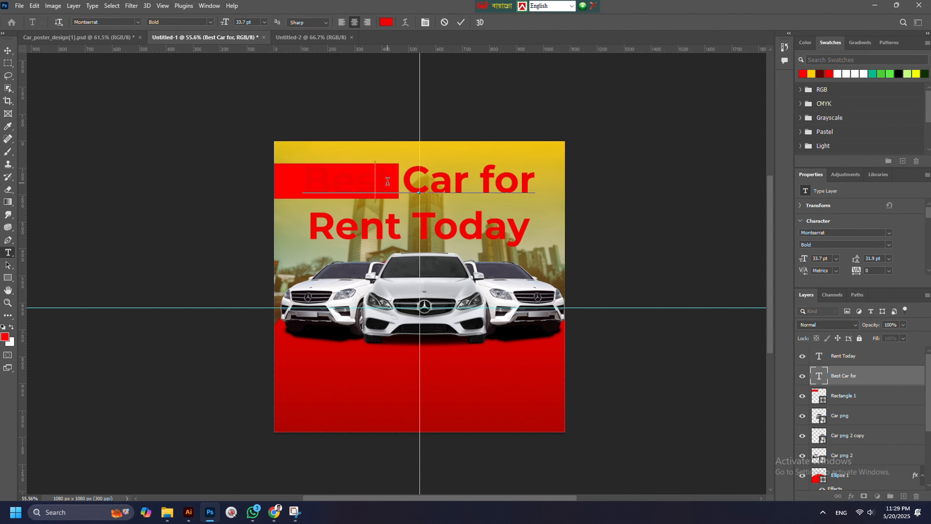
{"action": "left_click", "coordinate": [838, 73]}
{"action": "left_click", "coordinate": [8, 51]}
{"action": "left_click", "coordinate": [165, 123]}
{"action": "scroll", "coordinate": [428, 228], "scroll_direction": "down", "scroll_amount": 4}
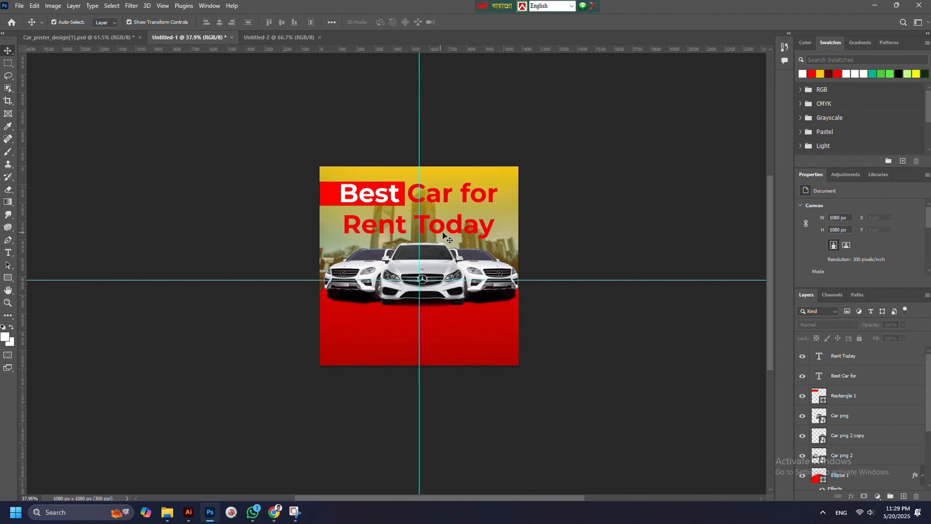
- Duplicate the red rectangle behind "Today", extend the copy to the poster's right edge and fill it teal green
{"action": "scroll", "coordinate": [444, 235], "scroll_direction": "up", "scroll_amount": 6}
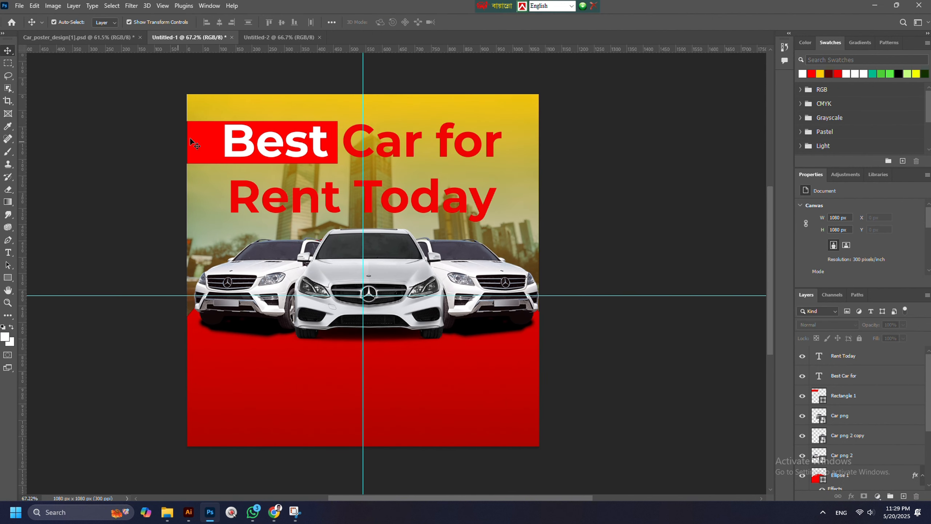
{"action": "left_click_drag", "start_coordinate": [194, 142], "coordinate": [359, 200]}
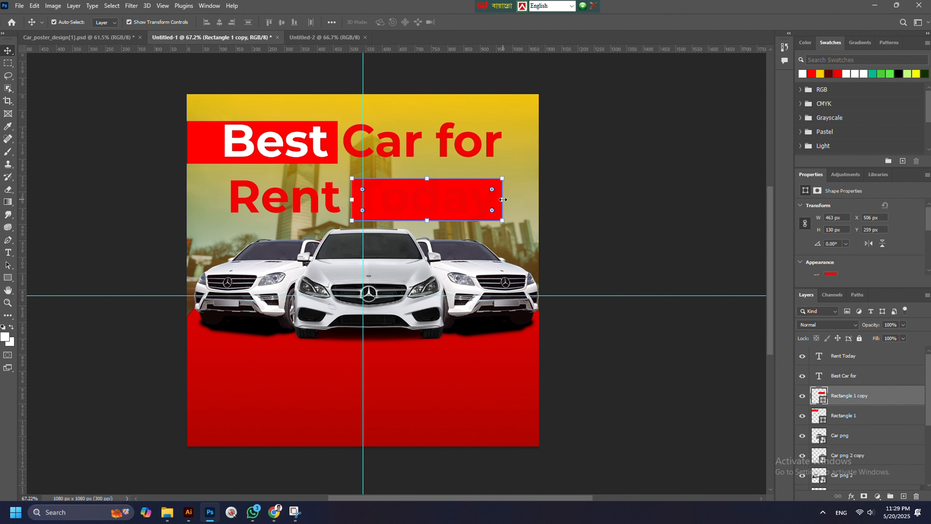
{"action": "left_click_drag", "start_coordinate": [503, 200], "coordinate": [538, 199]}
{"action": "left_click", "coordinate": [872, 73]}
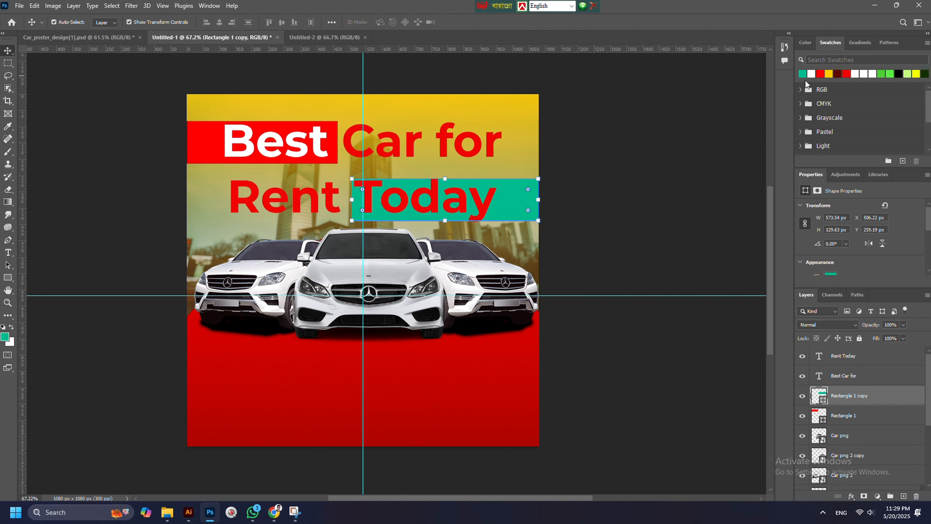
- Recolour only the word "Today" in the second headline line white
{"action": "double_click", "coordinate": [363, 201]}
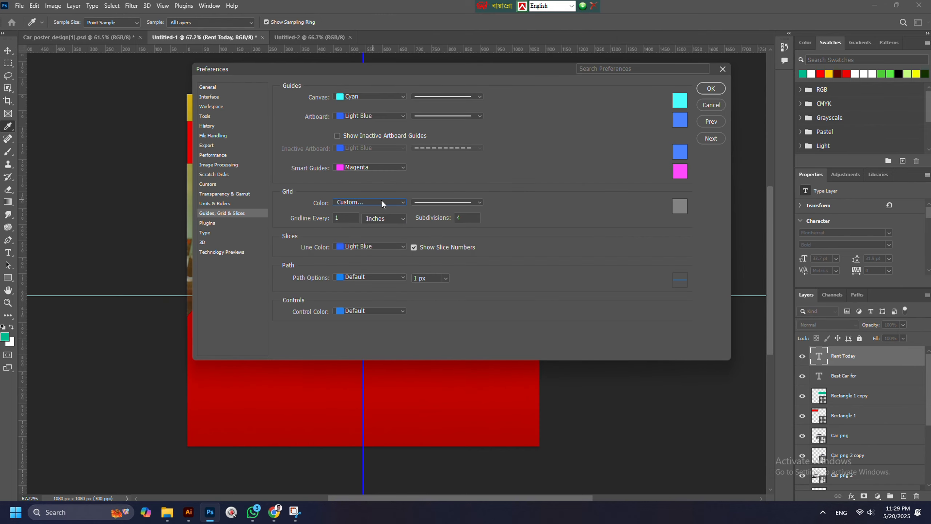
{"action": "left_click", "coordinate": [711, 105]}
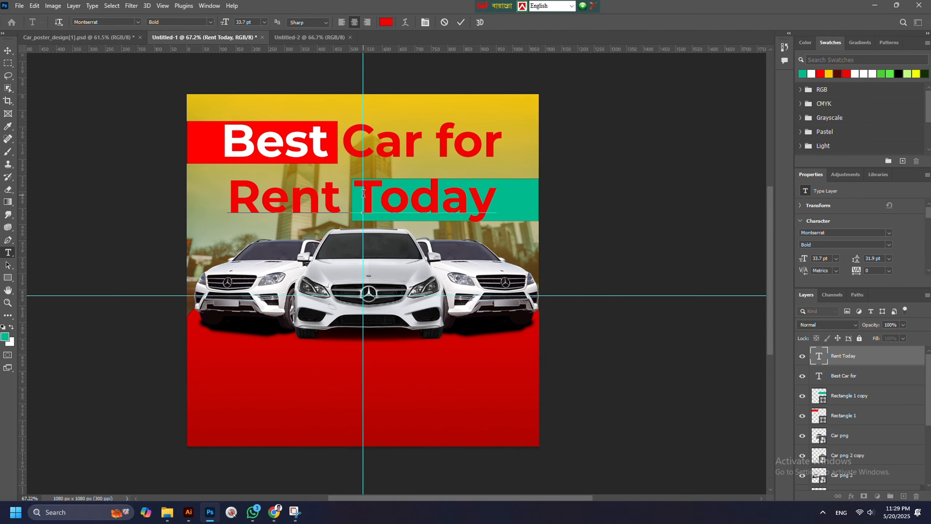
{"action": "left_click", "coordinate": [811, 73]}
{"action": "left_click", "coordinate": [8, 50]}
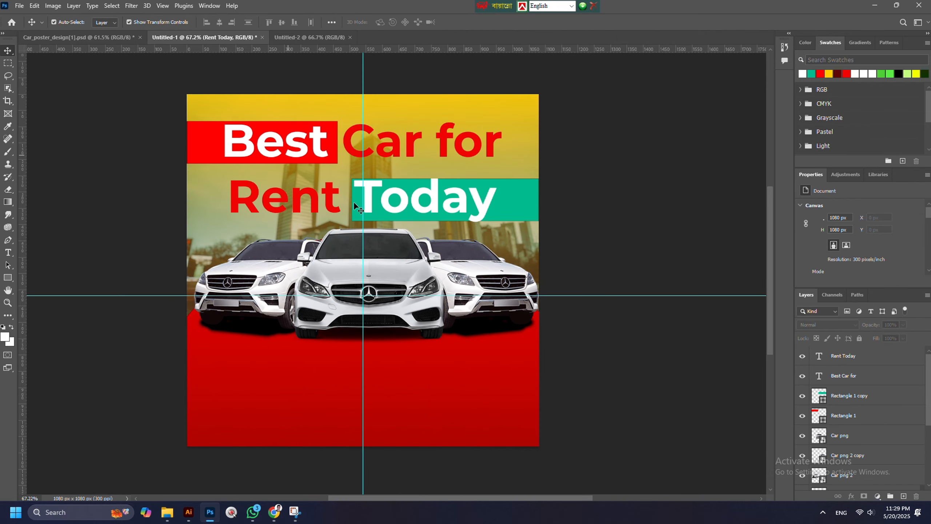
- Stretch the teal rectangle upward and downward to about 116% of its height so it fully backs "Today"
{"action": "scroll", "coordinate": [503, 204], "scroll_direction": "up", "scroll_amount": 3}
{"action": "left_click", "coordinate": [513, 206]}
{"action": "left_click_drag", "start_coordinate": [401, 171], "coordinate": [401, 167]}
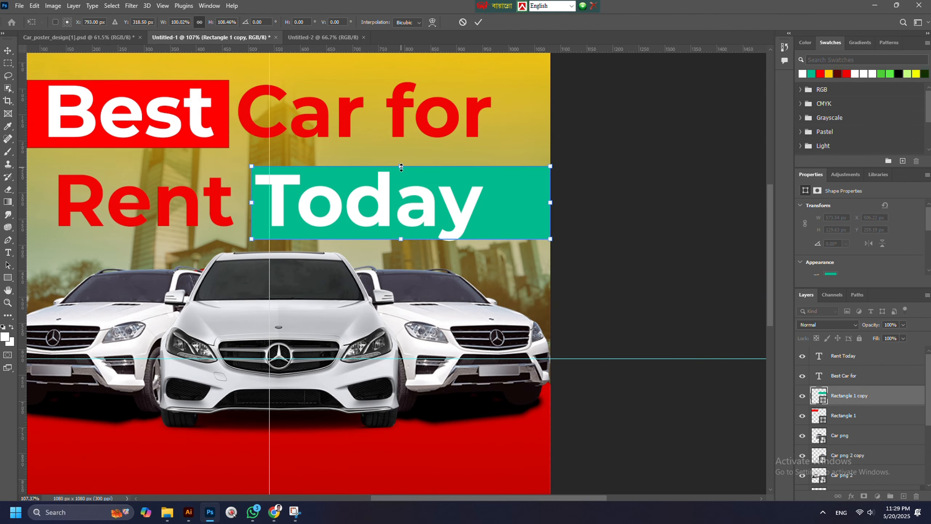
{"action": "left_click_drag", "start_coordinate": [410, 242], "coordinate": [402, 248]}
{"action": "left_click_drag", "start_coordinate": [402, 245], "coordinate": [402, 245]}
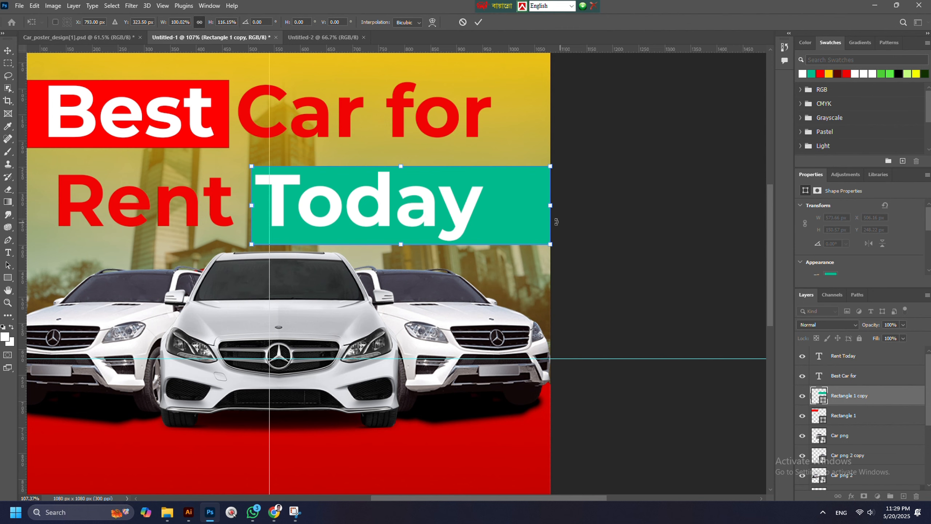
{"action": "left_click", "coordinate": [7, 51]}
{"action": "left_click", "coordinate": [537, 250]}
{"action": "scroll", "coordinate": [537, 249], "scroll_direction": "down", "scroll_amount": 7}
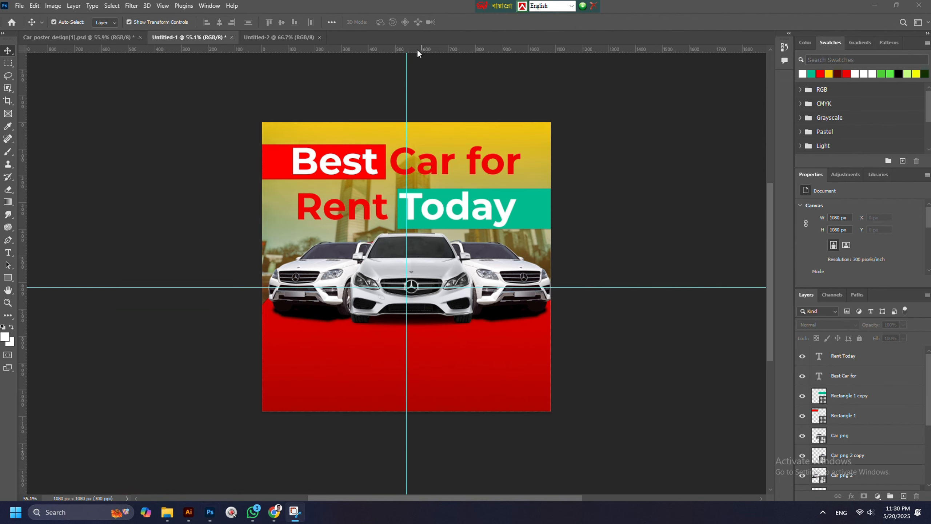
- Recolour the words "Car for" in the first headline line black
{"action": "key", "text": "t"}
{"action": "left_click", "coordinate": [411, 159]}
{"action": "double_click", "coordinate": [410, 159]}
{"action": "key", "text": "ctrl+shift+Right"}
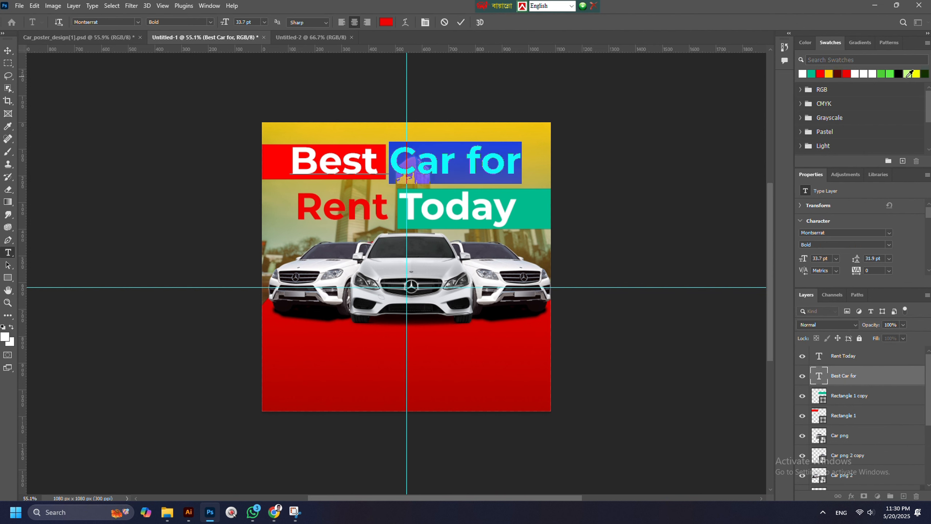
{"action": "left_click", "coordinate": [897, 75]}
{"action": "left_click", "coordinate": [7, 51]}
{"action": "left_click", "coordinate": [228, 172]}
- Recolour the word "Rent" in the second headline line black
{"action": "left_click", "coordinate": [368, 216]}
{"action": "key", "text": "t"}
{"action": "left_click", "coordinate": [369, 216]}
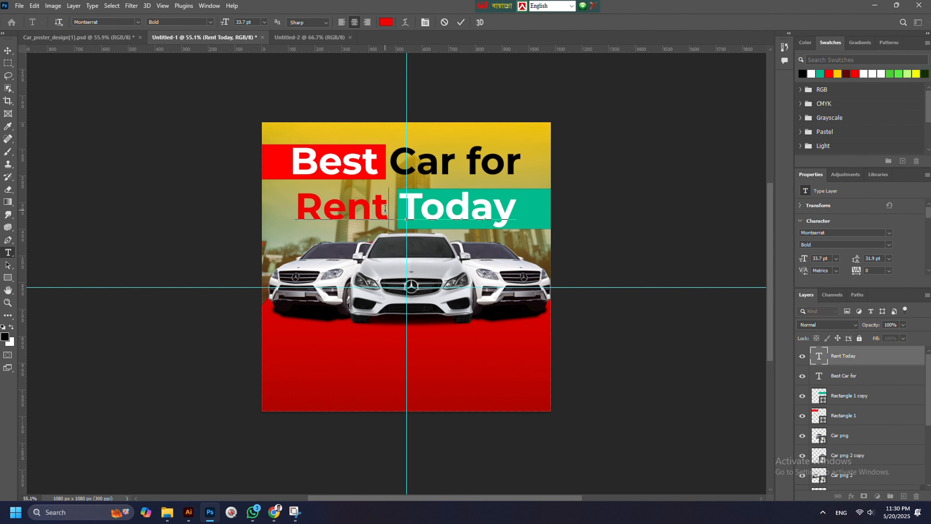
{"action": "double_click", "coordinate": [368, 216]}
{"action": "left_click", "coordinate": [7, 51]}
{"action": "left_click", "coordinate": [213, 161]}
{"action": "scroll", "coordinate": [476, 271], "scroll_direction": "down", "scroll_amount": 4}
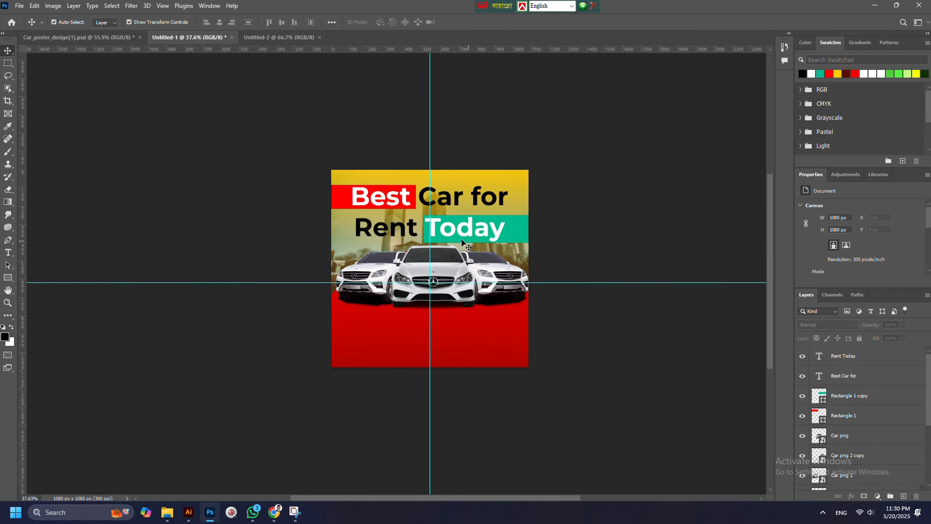
- Widen the red rectangle behind "Best" toward the vertical guide to about 506 px
{"action": "scroll", "coordinate": [456, 255], "scroll_direction": "up", "scroll_amount": 5}
{"action": "left_click", "coordinate": [404, 168]}
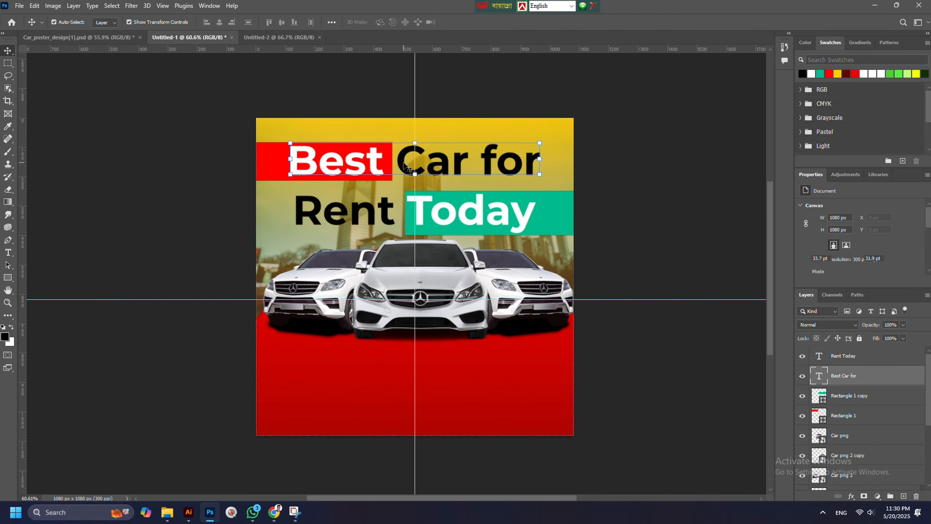
{"action": "left_click", "coordinate": [270, 172]}
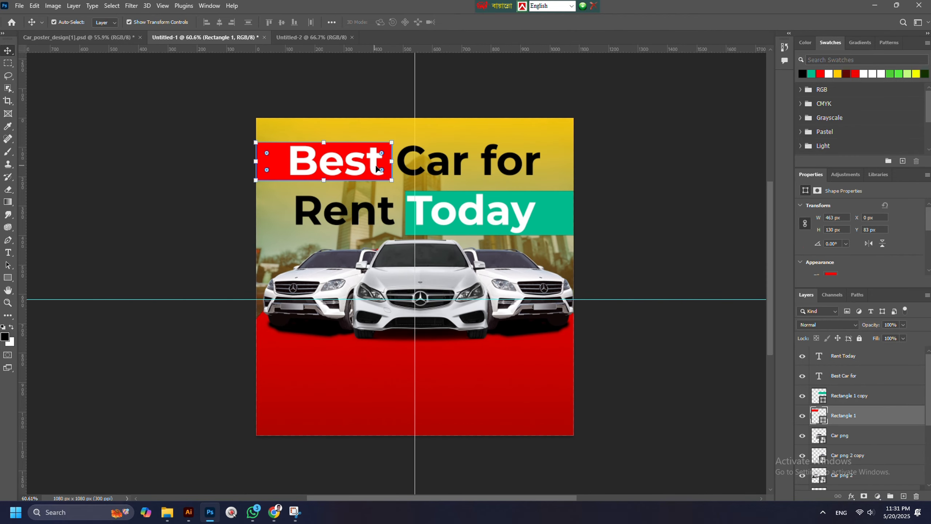
{"action": "left_click_drag", "start_coordinate": [393, 162], "coordinate": [407, 162]}
{"action": "left_click", "coordinate": [4, 52]}
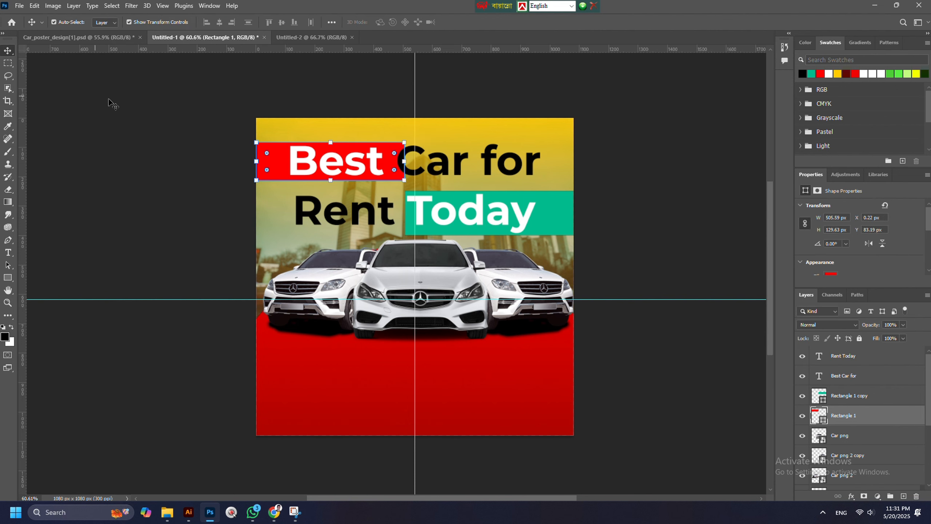
{"action": "left_click", "coordinate": [179, 108]}
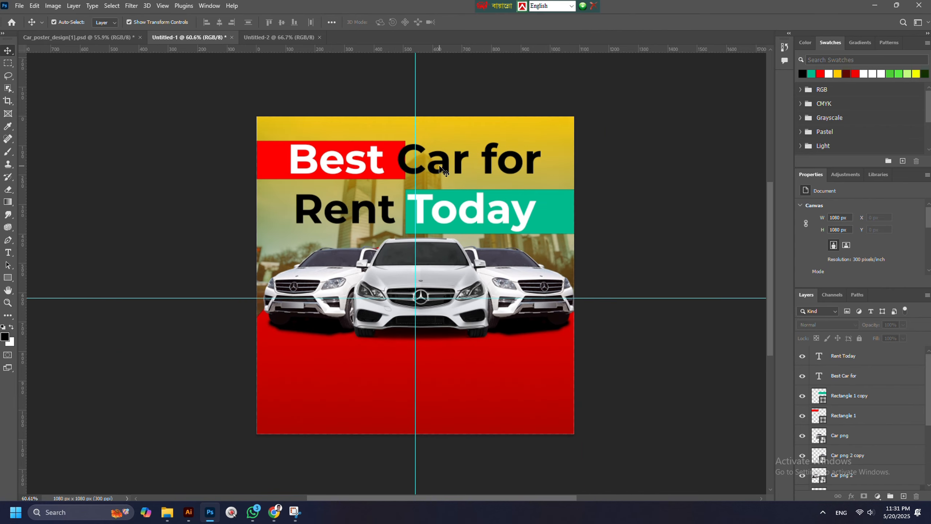
- Shift the "Best Car for" line right until "Best" sits within the red rectangle and "Car" starts just beyond it
{"action": "left_click", "coordinate": [419, 165]}
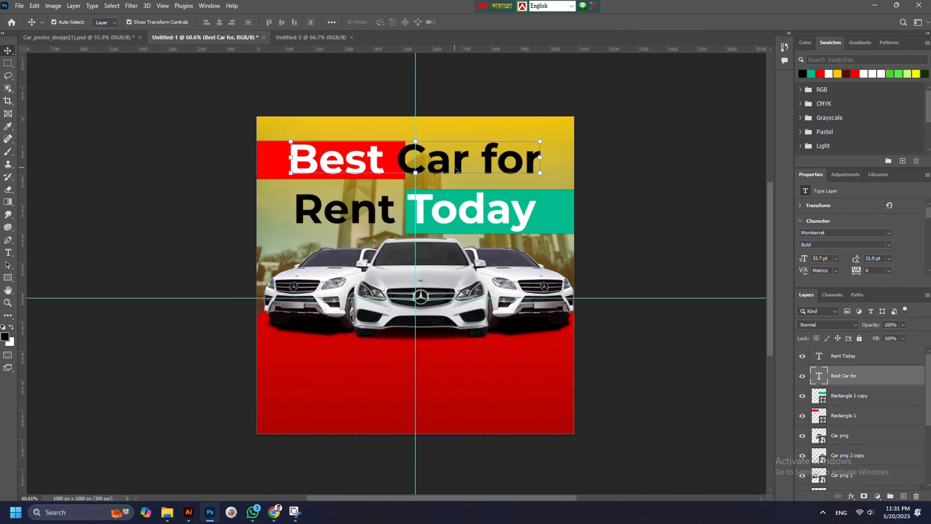
{"action": "key", "text": "Right"}
{"action": "key", "text": "Right"}
{"action": "key", "text": "Right"}
{"action": "key", "text": "Right"}
{"action": "key", "text": "Right"}
{"action": "key", "text": "Right"}
{"action": "key", "text": "Right"}
{"action": "key", "text": "Right"}
{"action": "key", "text": "Right"}
{"action": "key", "text": "Right"}
{"action": "key", "text": "Right"}
{"action": "key", "text": "Right"}
{"action": "key", "text": "Right"}
{"action": "key", "text": "Right"}
{"action": "key", "text": "Right"}
{"action": "key", "text": "Right"}
{"action": "key", "text": "Right"}
{"action": "key", "text": "Right"}
{"action": "key", "text": "Right"}
{"action": "key", "text": "Right"}
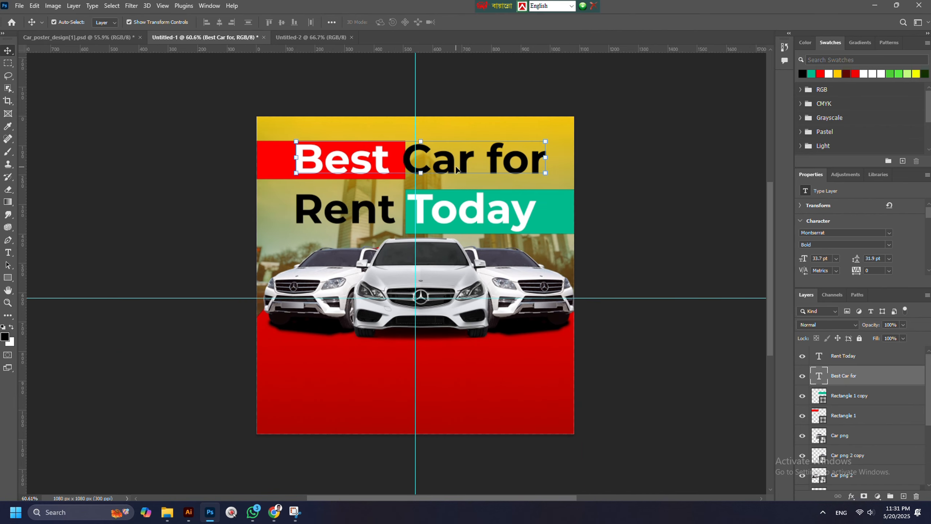
{"action": "left_click_drag", "start_coordinate": [457, 169], "coordinate": [461, 167]}
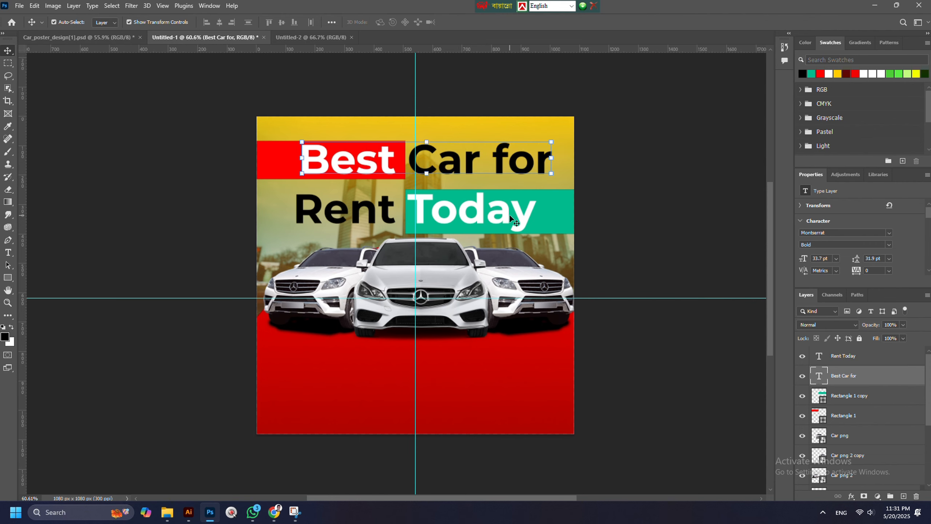
{"action": "left_click", "coordinate": [604, 207]}
- Examine the headline's balance on the poster and the empty red area beneath the cars
{"action": "scroll", "coordinate": [498, 201], "scroll_direction": "down", "scroll_amount": 2}
{"action": "scroll", "coordinate": [497, 223], "scroll_direction": "up", "scroll_amount": 3}
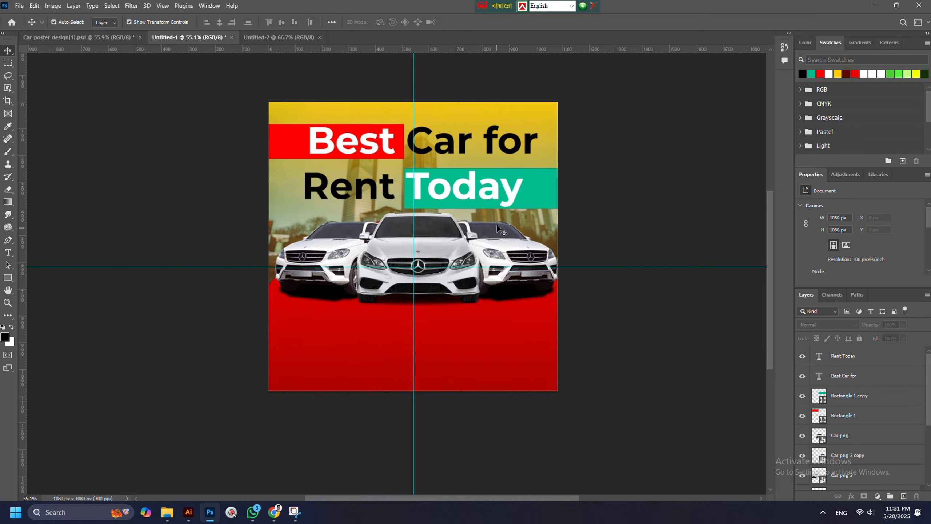
{"action": "scroll", "coordinate": [455, 247], "scroll_direction": "down", "scroll_amount": 2}
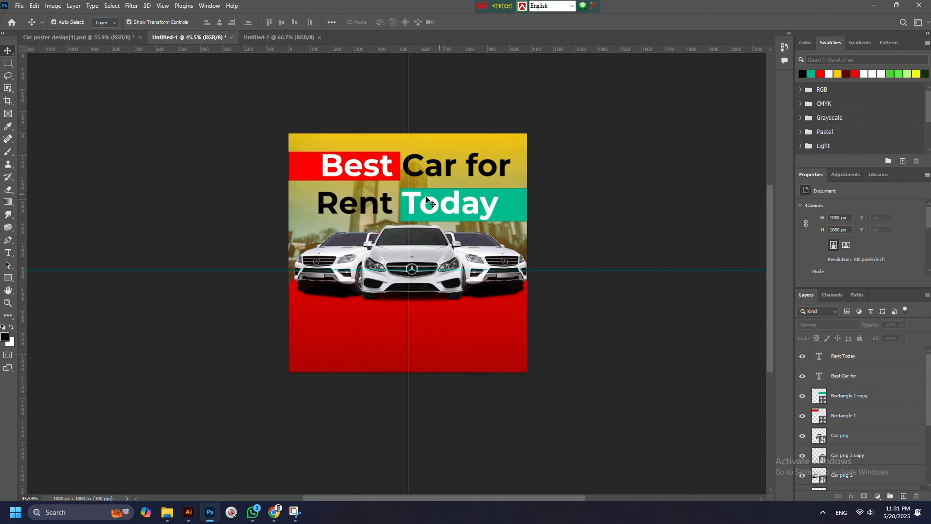
{"action": "scroll", "coordinate": [426, 198], "scroll_direction": "up", "scroll_amount": 1}
{"action": "scroll", "coordinate": [469, 201], "scroll_direction": "down", "scroll_amount": 2}
{"action": "scroll", "coordinate": [419, 310], "scroll_direction": "up", "scroll_amount": 2}
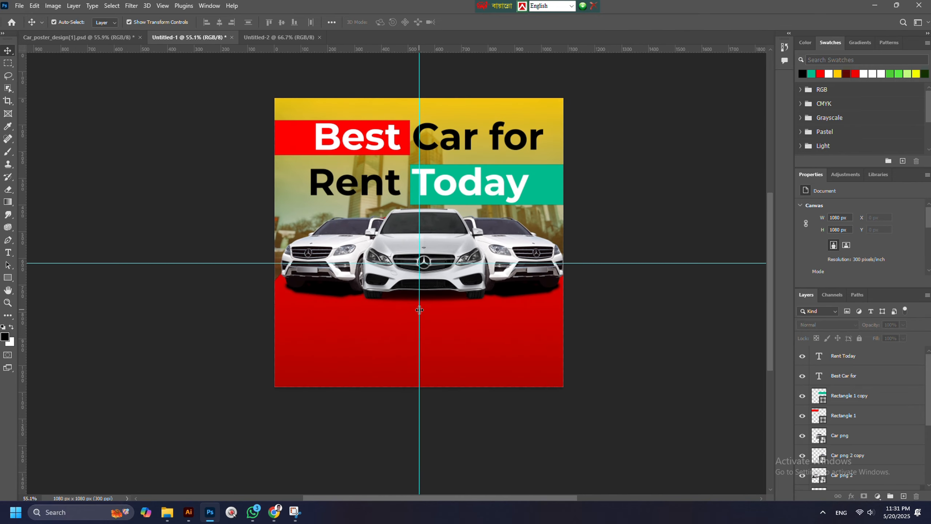
{"action": "scroll", "coordinate": [419, 310], "scroll_direction": "down", "scroll_amount": 2}
{"action": "scroll", "coordinate": [459, 261], "scroll_direction": "up", "scroll_amount": 2}
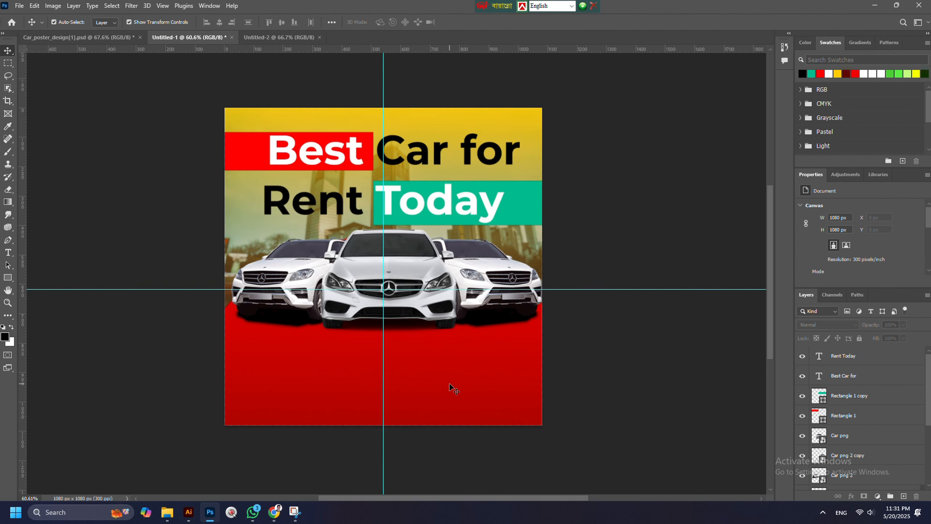
{"action": "scroll", "coordinate": [354, 449], "scroll_direction": "down", "scroll_amount": 2}
- Draw a white rectangle about 74 × 174 px at the poster's bottom edge and move it onto the vertical guide
{"action": "scroll", "coordinate": [419, 334], "scroll_direction": "up", "scroll_amount": 3}
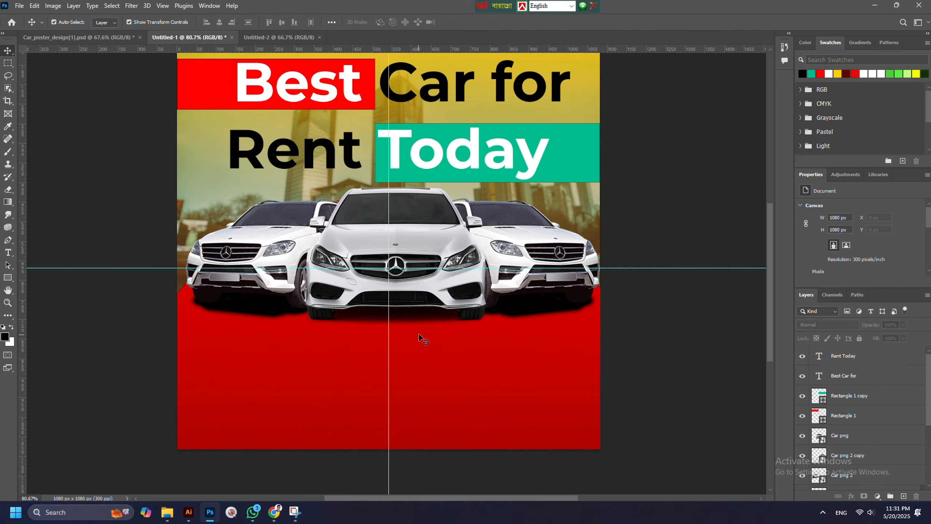
{"action": "scroll", "coordinate": [383, 436], "scroll_direction": "up", "scroll_amount": 1}
{"action": "scroll", "coordinate": [363, 383], "scroll_direction": "down", "scroll_amount": 1}
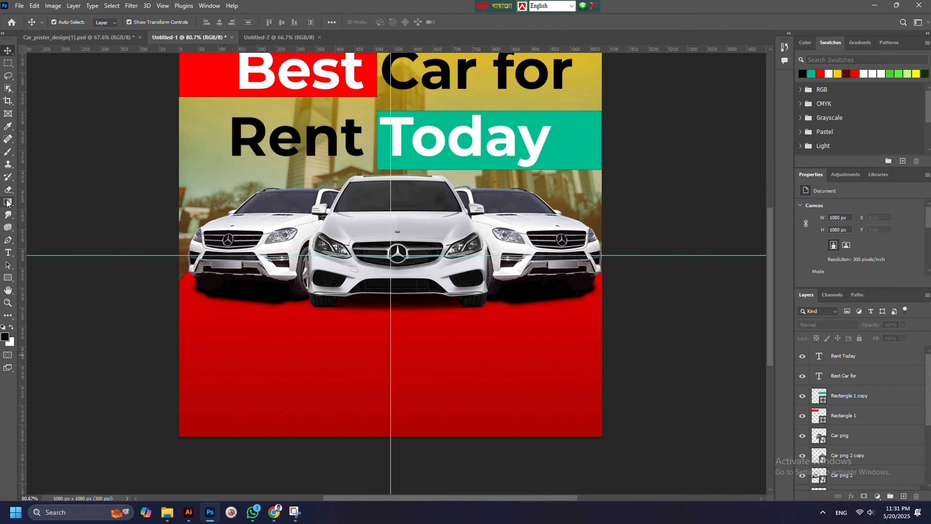
{"action": "left_click", "coordinate": [10, 281]}
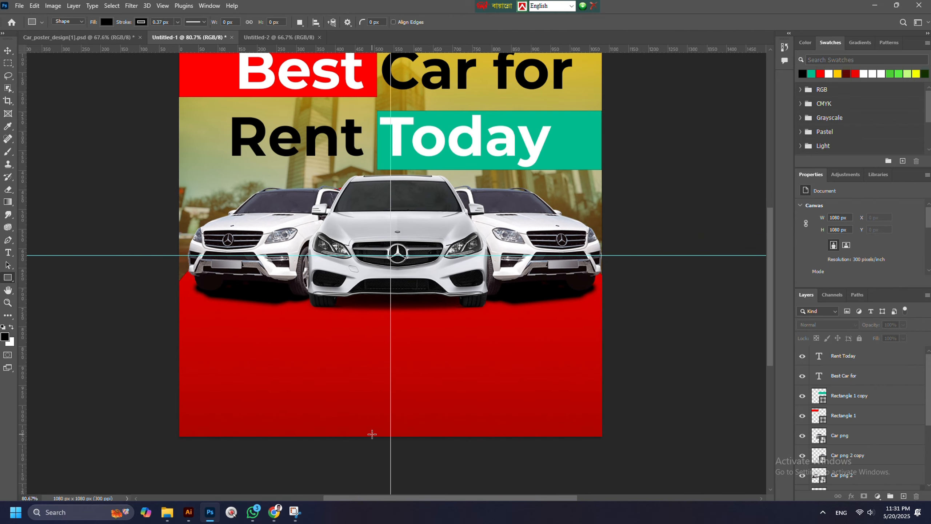
{"action": "left_click_drag", "start_coordinate": [367, 435], "coordinate": [396, 367]}
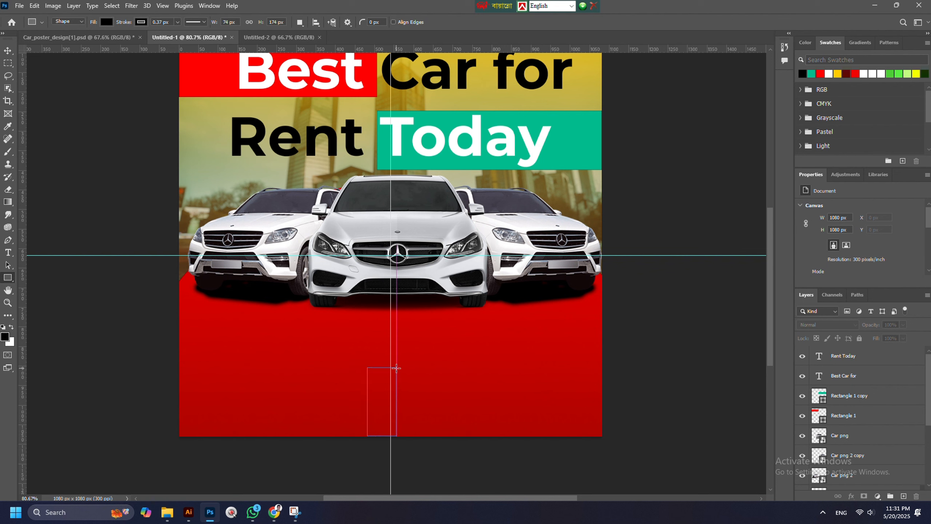
{"action": "left_click", "coordinate": [830, 74]}
{"action": "scroll", "coordinate": [358, 435], "scroll_direction": "up", "scroll_amount": 5}
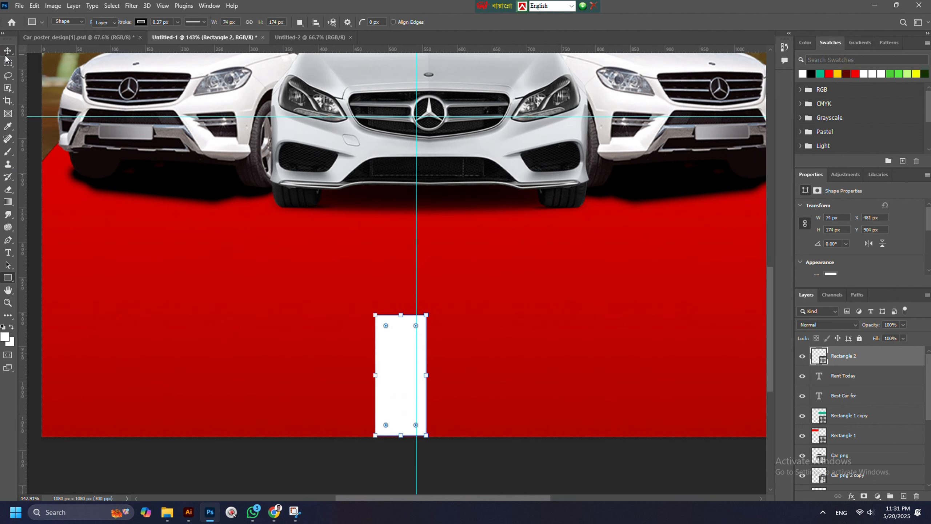
{"action": "left_click", "coordinate": [7, 54]}
{"action": "mouse_move", "coordinate": [407, 350]}
{"action": "left_mouse_down"}
{"action": "mouse_move", "coordinate": [431, 362]}
{"action": "mouse_move", "coordinate": [417, 358]}
{"action": "left_mouse_up"}
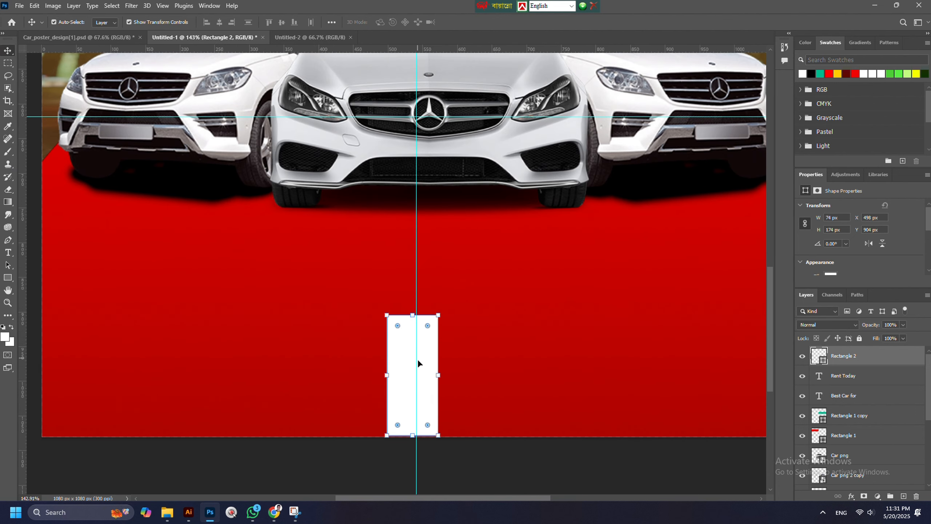
- Nudge the white rectangle sideways to X 503 px so it is centred on the vertical guide
{"action": "key", "text": "Right"}
{"action": "key", "text": "Right"}
{"action": "key", "text": "Right"}
{"action": "key", "text": "Right"}
{"action": "key", "text": "Right"}
{"action": "key", "text": "Right"}
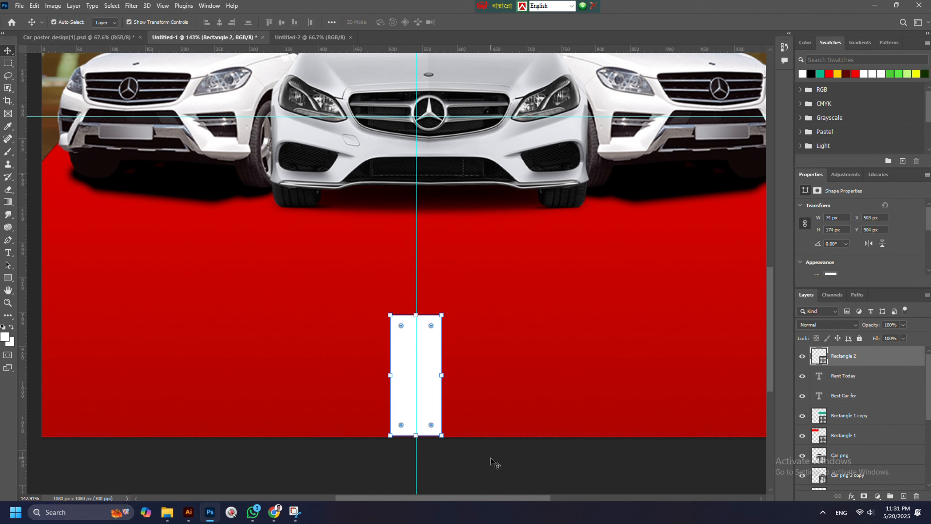
{"action": "left_click", "coordinate": [482, 456]}
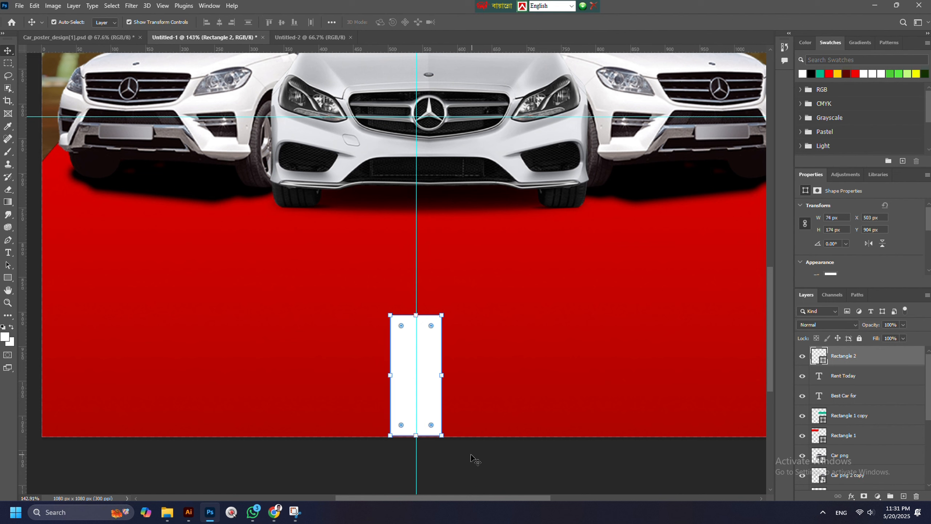
- Distort the white rectangle into a symmetrical trapezoid that widens toward the poster's bottom edge, converting the live shape to a regular path
{"action": "left_click", "coordinate": [408, 375]}
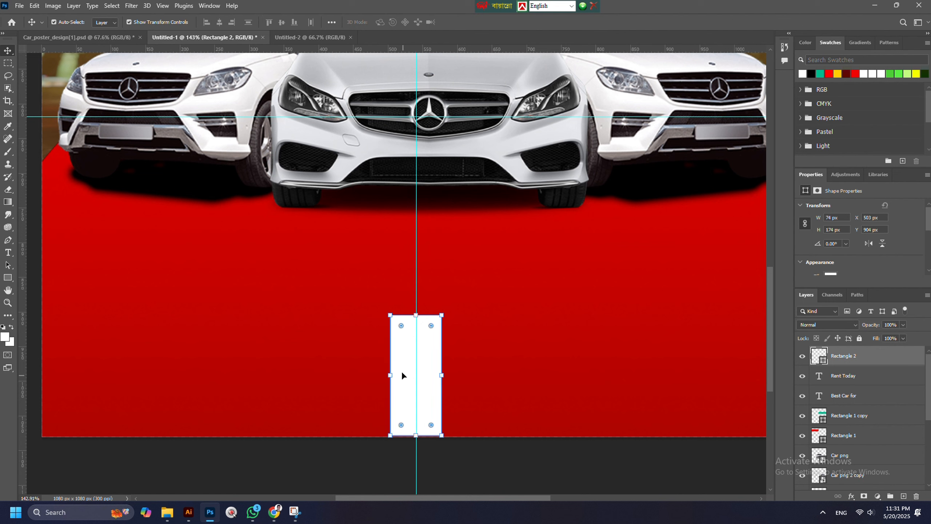
{"action": "key", "text": "ctrl+t"}
{"action": "right_click", "coordinate": [407, 340]}
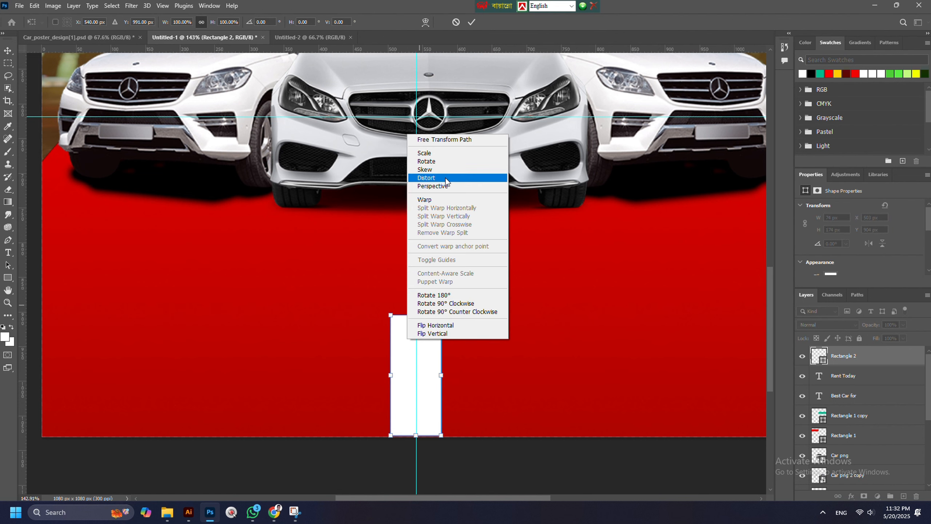
{"action": "left_click", "coordinate": [442, 177]}
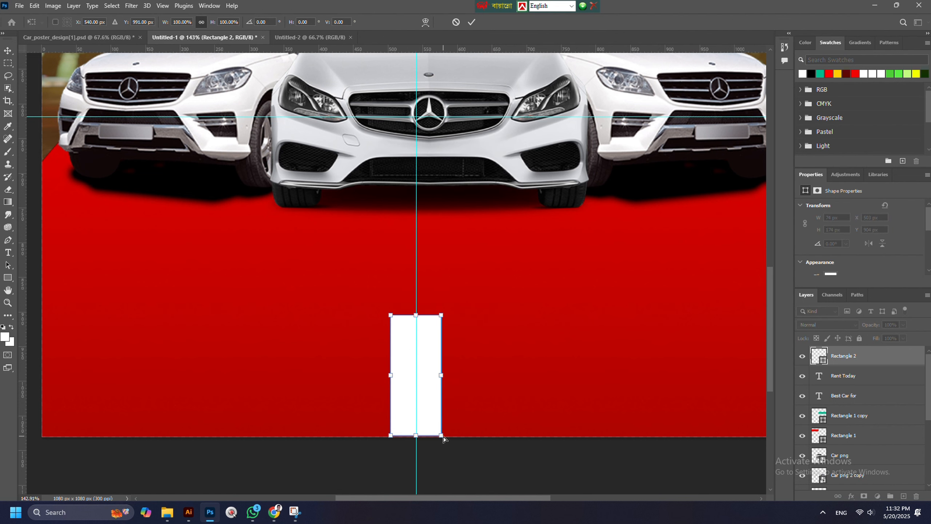
{"action": "left_click_drag", "start_coordinate": [442, 436], "coordinate": [458, 435]}
{"action": "key", "text": "v"}
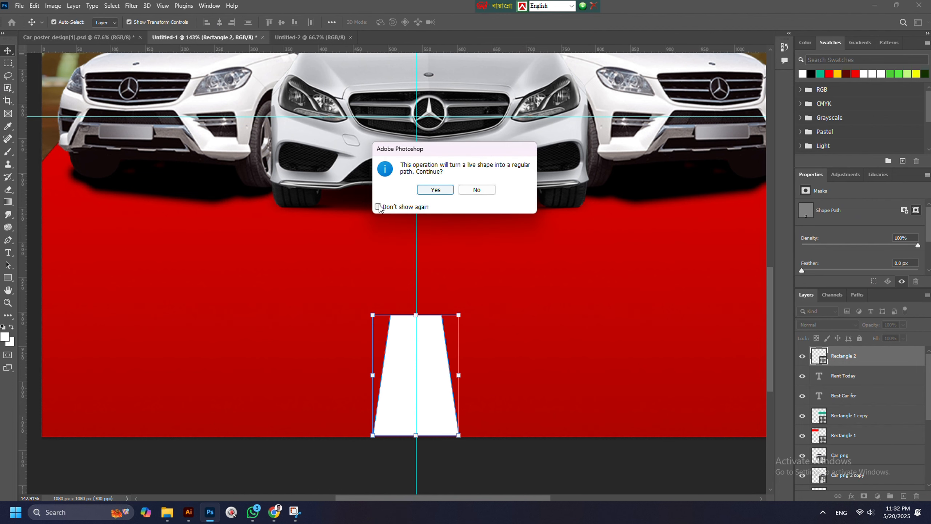
{"action": "left_click", "coordinate": [435, 189]}
{"action": "left_click", "coordinate": [469, 473]}
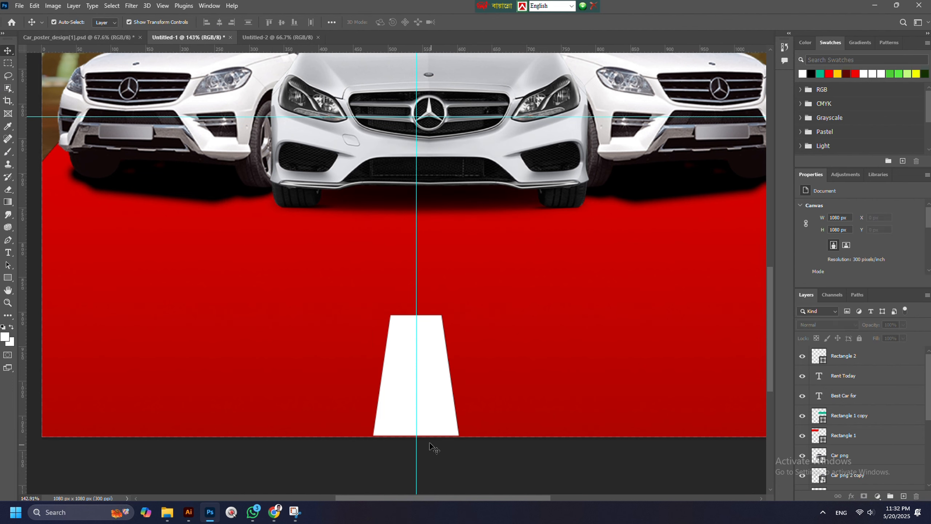
- Duplicate the white trapezoid above the original on the vertical guide and scale the copy to about 48%
{"action": "key", "text": "ctrl+0"}
{"action": "left_click_drag", "start_coordinate": [426, 398], "coordinate": [424, 315]}
{"action": "left_click", "coordinate": [452, 460]}
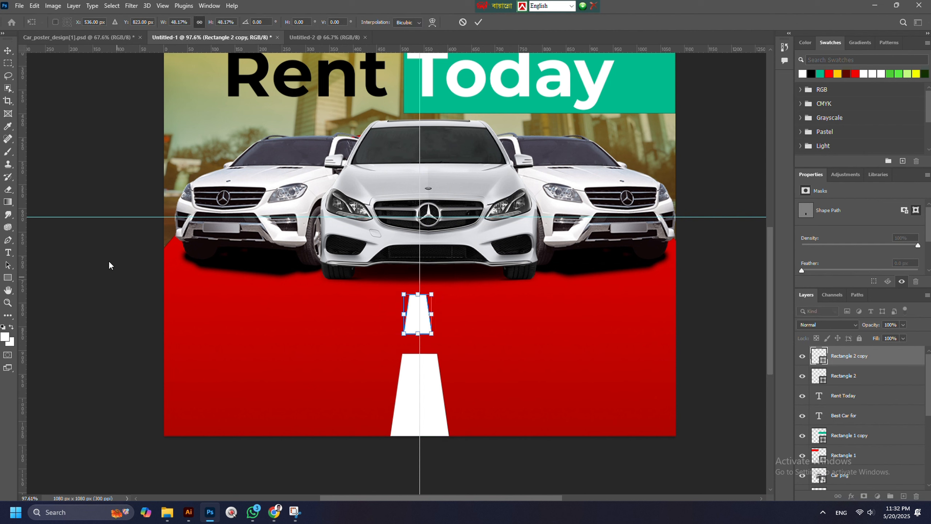
{"action": "left_click", "coordinate": [8, 51]}
{"action": "left_click", "coordinate": [95, 154]}
- Examine the two white road stripes for alignment and balance against the cars and the whole poster
{"action": "scroll", "coordinate": [422, 385], "scroll_direction": "down", "scroll_amount": 5}
{"action": "scroll", "coordinate": [518, 416], "scroll_direction": "up", "scroll_amount": 4}
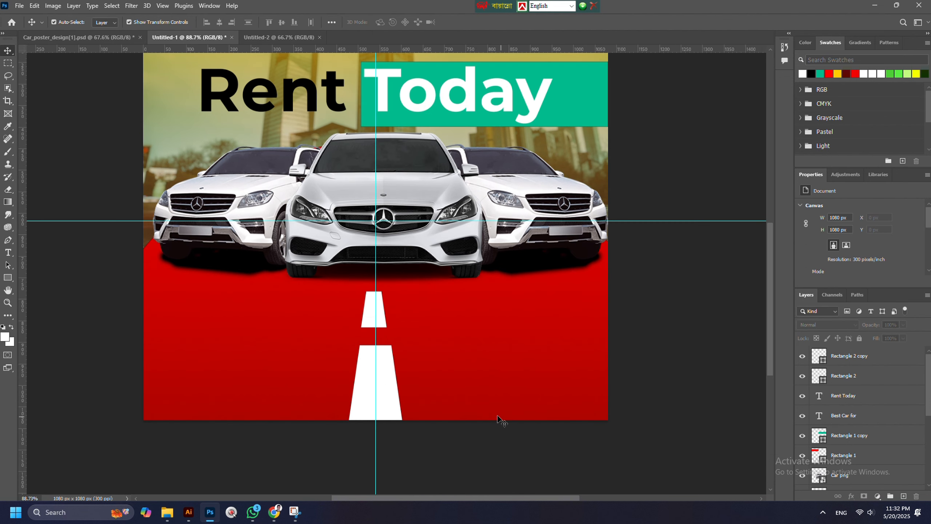
{"action": "left_click", "coordinate": [371, 315]}
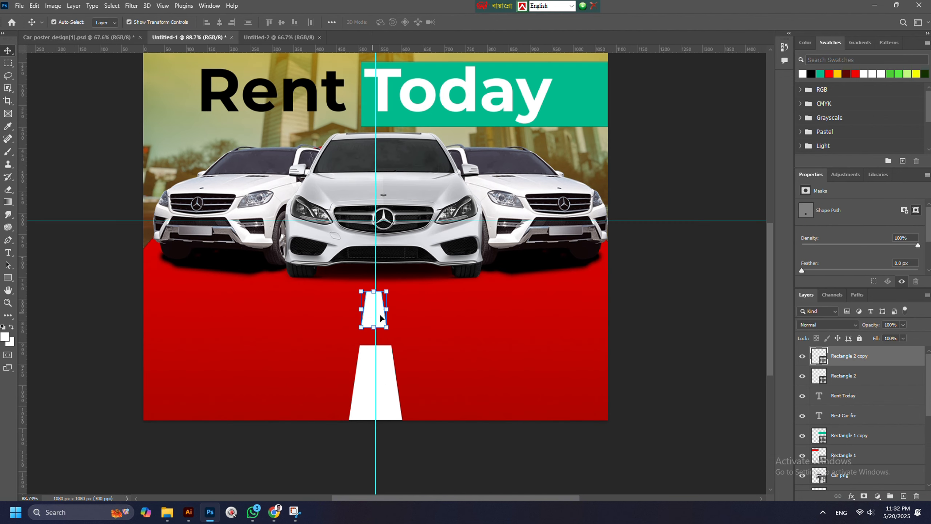
{"action": "left_click", "coordinate": [436, 440]}
{"action": "scroll", "coordinate": [387, 395], "scroll_direction": "down", "scroll_amount": 3}
{"action": "scroll", "coordinate": [386, 398], "scroll_direction": "up", "scroll_amount": 4}
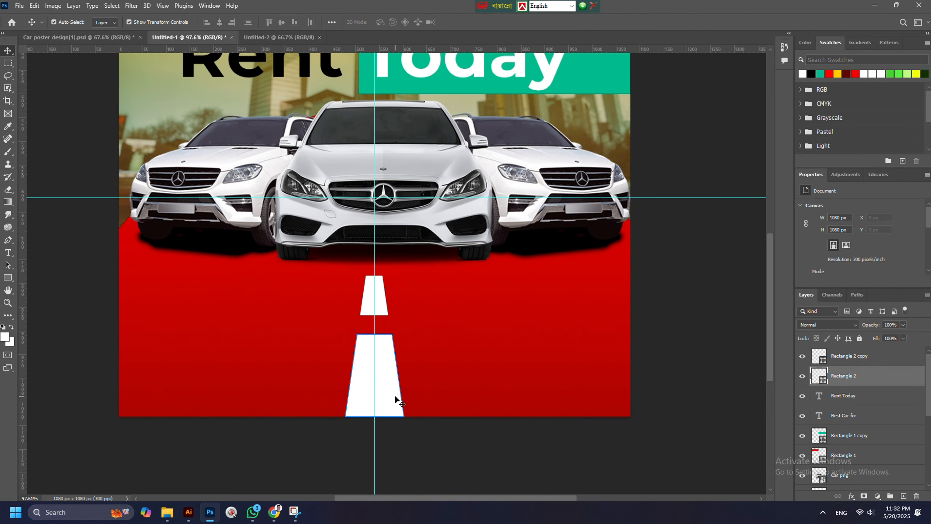
{"action": "left_click", "coordinate": [395, 397]}
{"action": "left_click", "coordinate": [385, 293], "text": "shift"}
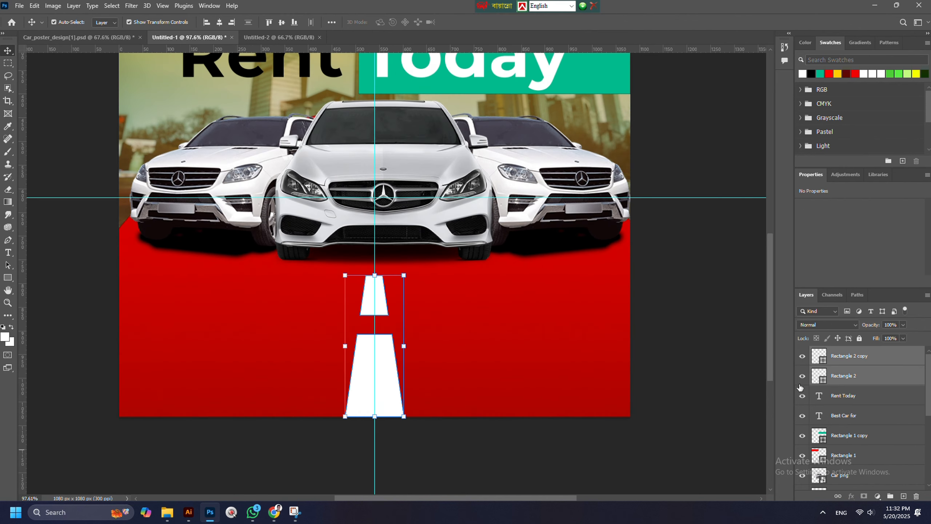
{"action": "left_click", "coordinate": [602, 439]}
{"action": "scroll", "coordinate": [460, 336], "scroll_direction": "down", "scroll_amount": 4}
{"action": "scroll", "coordinate": [397, 257], "scroll_direction": "up", "scroll_amount": 2}
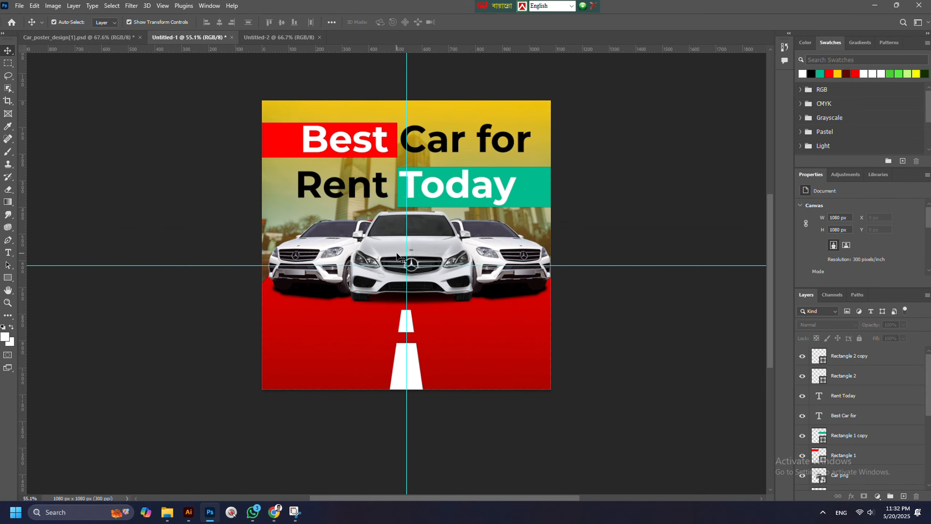
{"action": "scroll", "coordinate": [398, 257], "scroll_direction": "up", "scroll_amount": 2}
{"action": "left_click", "coordinate": [415, 347]}
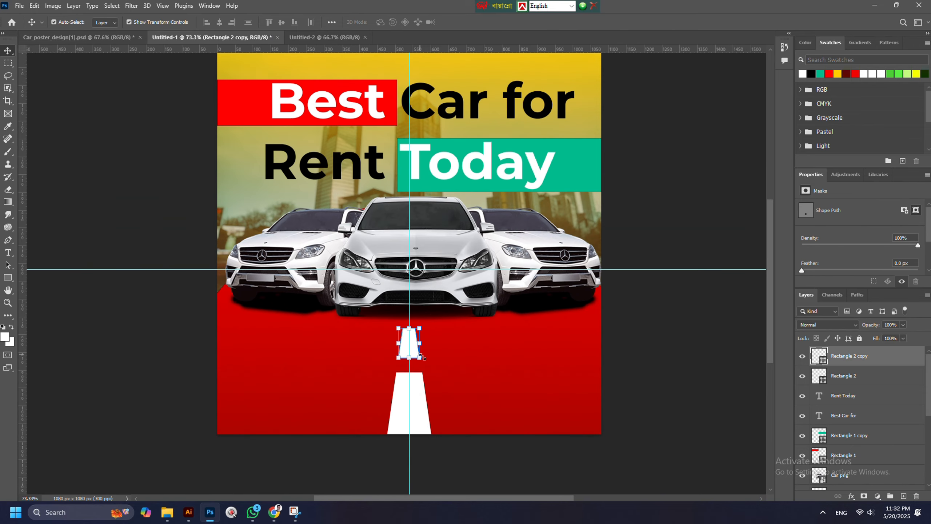
{"action": "left_click", "coordinate": [478, 472]}
{"action": "scroll", "coordinate": [449, 405], "scroll_direction": "down", "scroll_amount": 4}
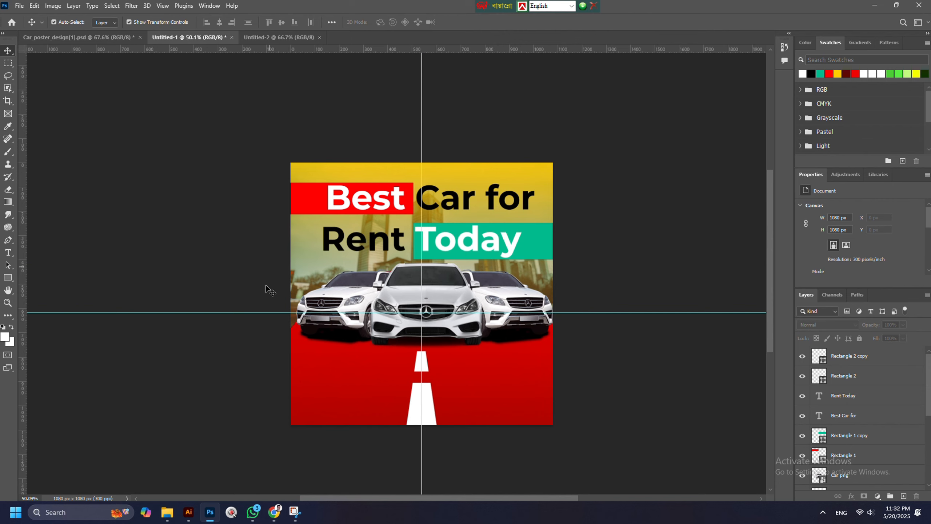
{"action": "scroll", "coordinate": [436, 403], "scroll_direction": "up", "scroll_amount": 2}
{"action": "scroll", "coordinate": [363, 375], "scroll_direction": "down", "scroll_amount": 2}
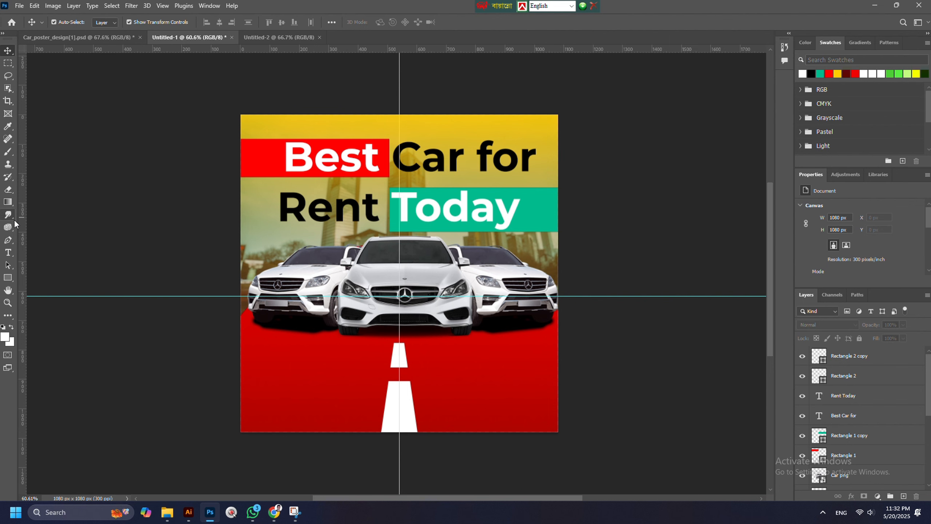
- Add a centred Lorem ipsum paragraph in black Montserrat Bold 5 pt across the poster's lower red area
{"action": "left_click", "coordinate": [8, 252]}
{"action": "left_click_drag", "start_coordinate": [279, 353], "coordinate": [540, 397]}
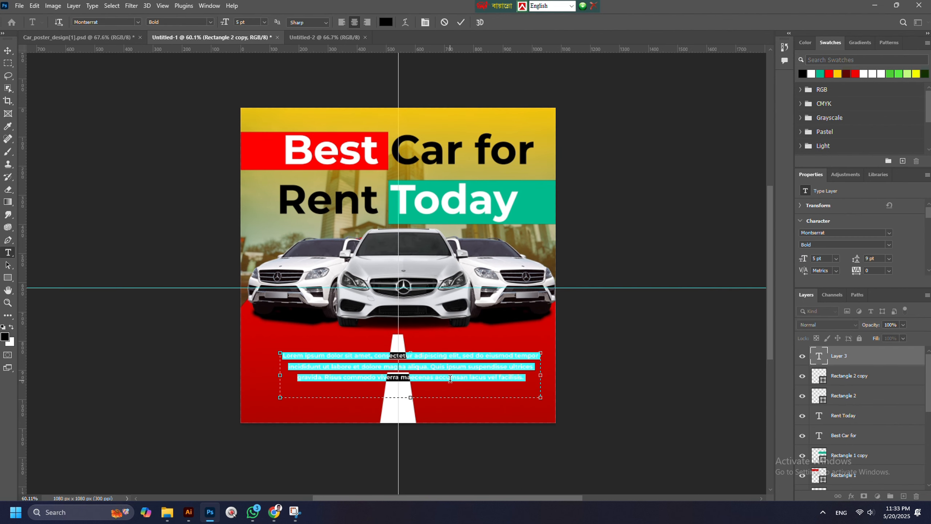
{"action": "left_click_drag", "start_coordinate": [410, 397], "coordinate": [425, 378]}
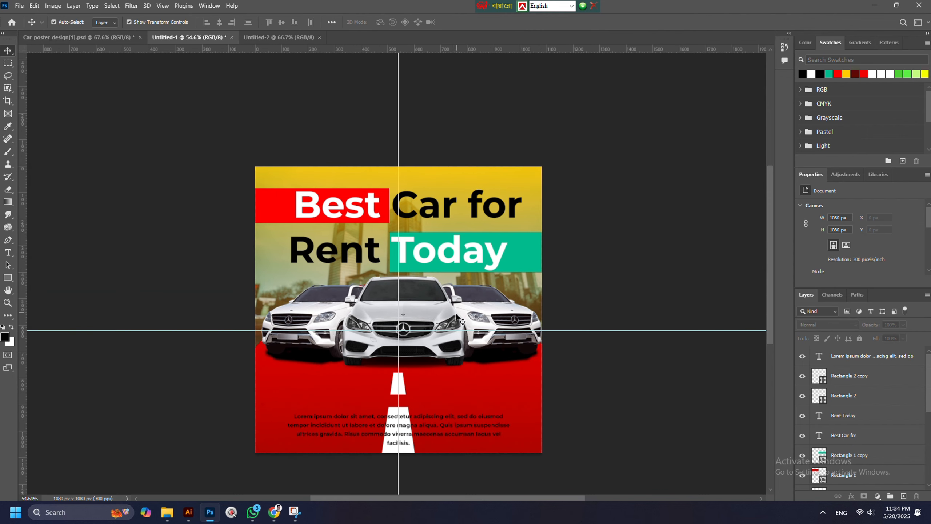
- Switch to Illustrator and copy the entire red hanging price tag artwork
{"action": "scroll", "coordinate": [334, 386], "scroll_direction": "down", "scroll_amount": 2}
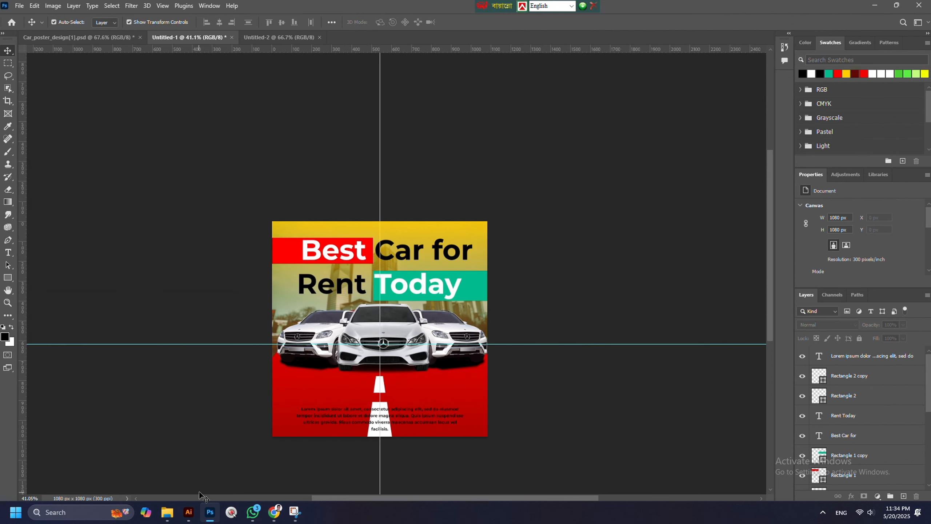
{"action": "left_click", "coordinate": [194, 517]}
{"action": "scroll", "coordinate": [363, 198], "scroll_direction": "up", "scroll_amount": 5}
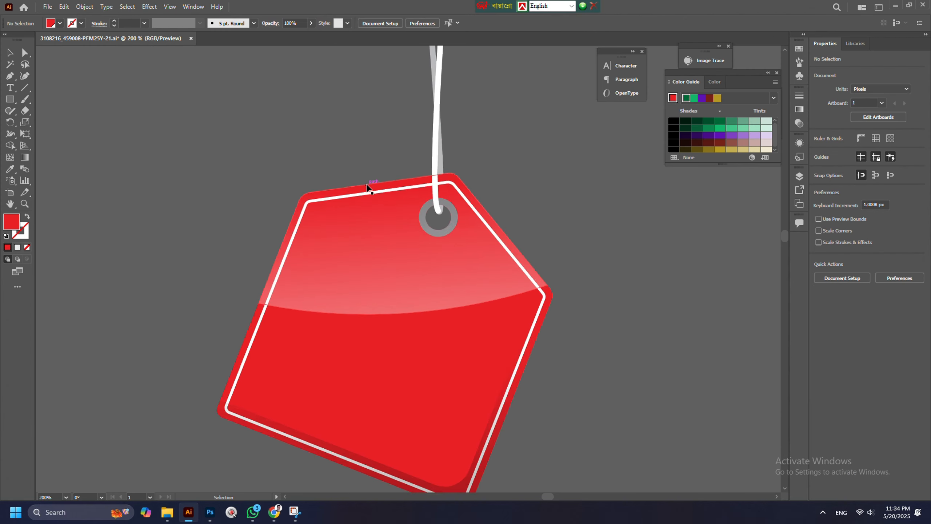
{"action": "scroll", "coordinate": [367, 187], "scroll_direction": "down", "scroll_amount": 4}
{"action": "key", "text": "ctrl+a"}
{"action": "key", "text": "a"}
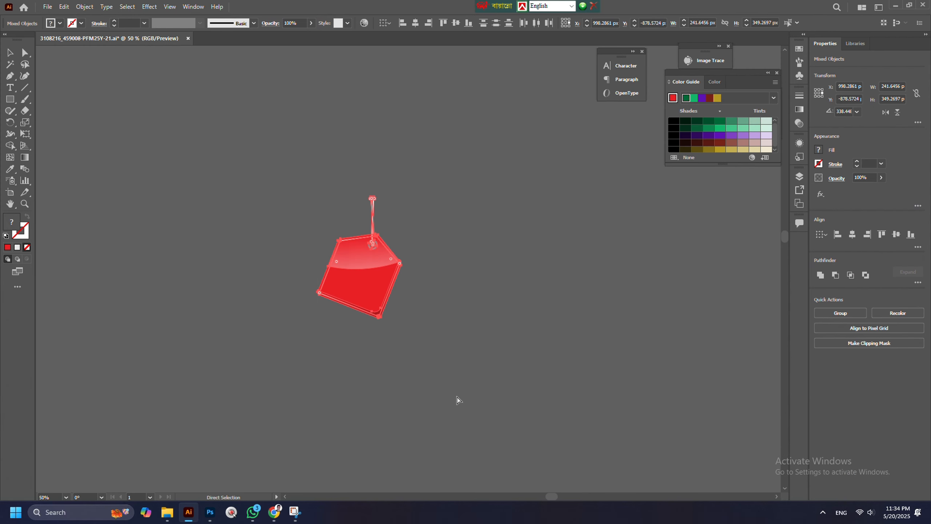
{"action": "left_click", "coordinate": [326, 440]}
- Switch back to Photoshop, paste the tag as pixels, scale it to about 17.6% and place it over the right-hand car beneath "Today"
{"action": "left_click", "coordinate": [210, 512]}
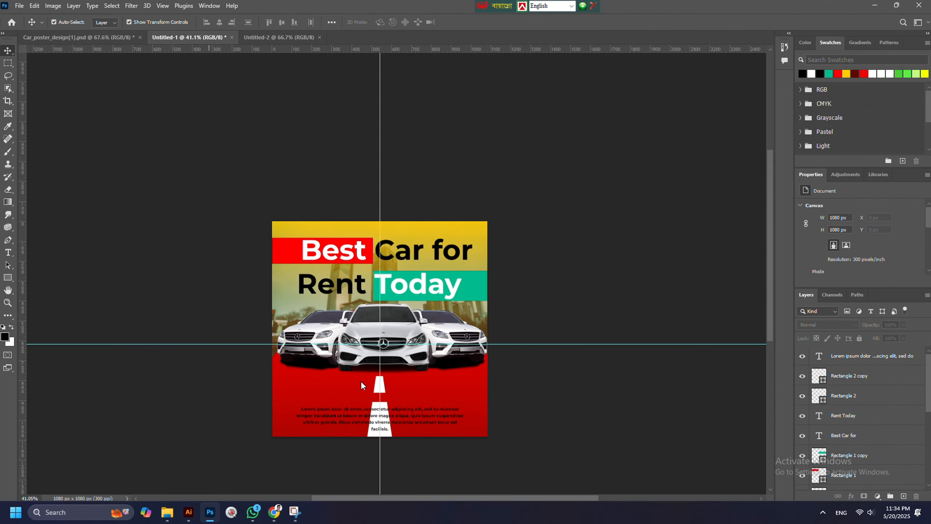
{"action": "key", "text": "ctrl+v"}
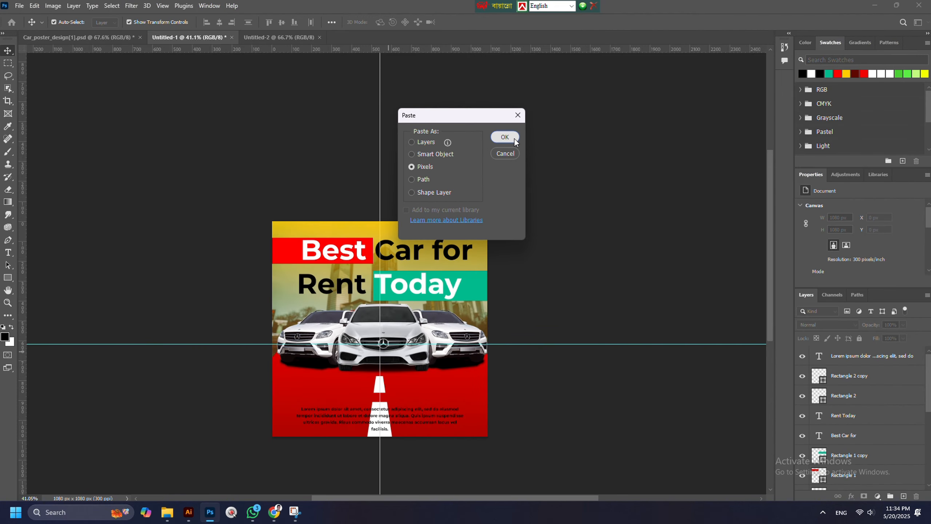
{"action": "left_click", "coordinate": [505, 137]}
{"action": "left_click_drag", "start_coordinate": [376, 448], "coordinate": [441, 291]}
{"action": "scroll", "coordinate": [481, 256], "scroll_direction": "up", "scroll_amount": 6}
{"action": "left_click_drag", "start_coordinate": [299, 258], "coordinate": [440, 394]}
{"action": "scroll", "coordinate": [477, 436], "scroll_direction": "down", "scroll_amount": 3}
{"action": "scroll", "coordinate": [448, 397], "scroll_direction": "up", "scroll_amount": 1}
{"action": "left_click_drag", "start_coordinate": [468, 343], "coordinate": [480, 346]}
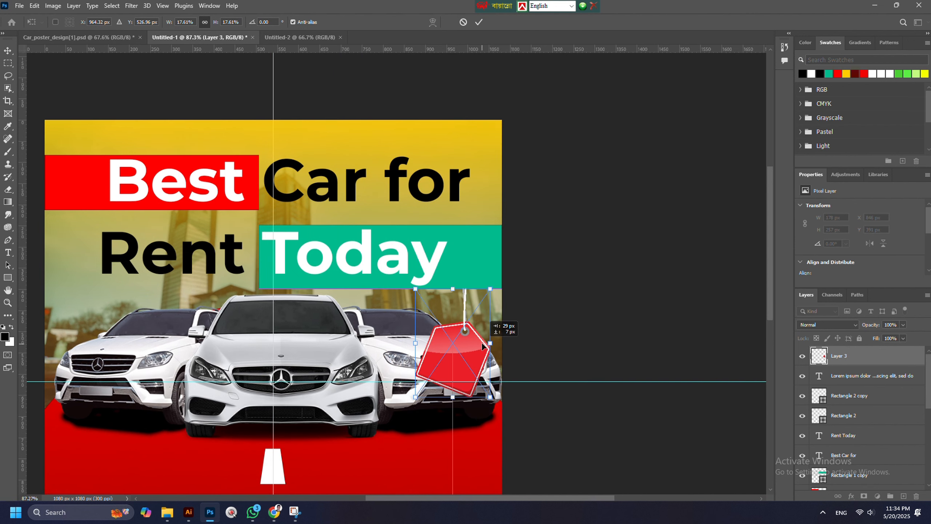
{"action": "scroll", "coordinate": [458, 327], "scroll_direction": "down", "scroll_amount": 5}
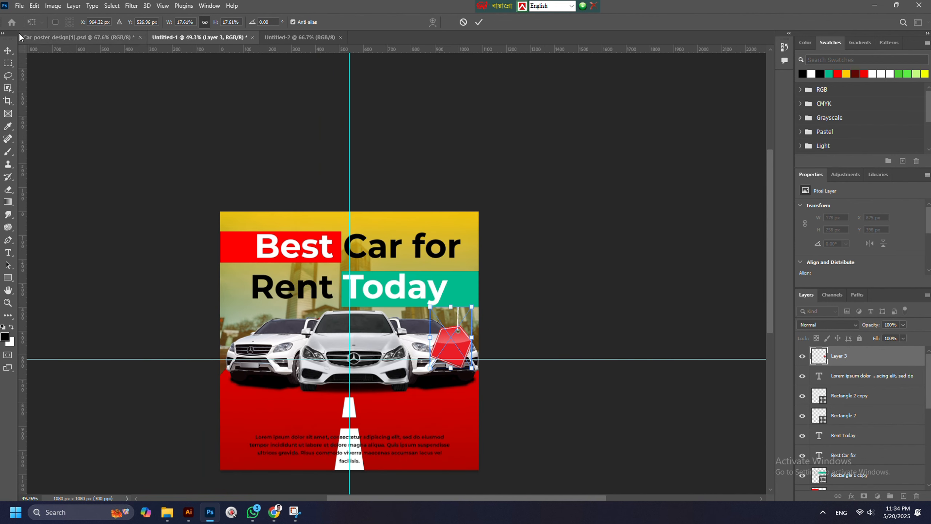
{"action": "left_click", "coordinate": [9, 52]}
{"action": "left_click", "coordinate": [149, 97]}
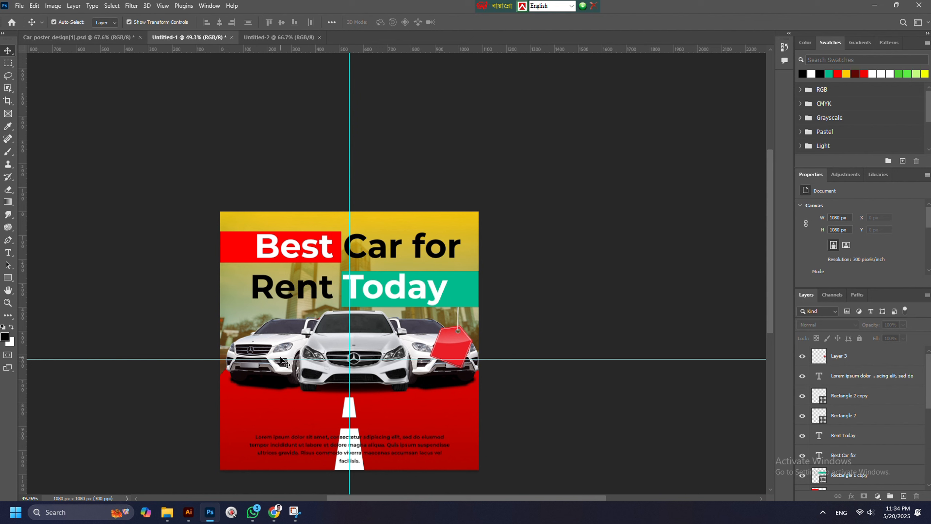
{"action": "left_click", "coordinate": [282, 369]}
{"action": "left_click", "coordinate": [366, 376], "text": "shift"}
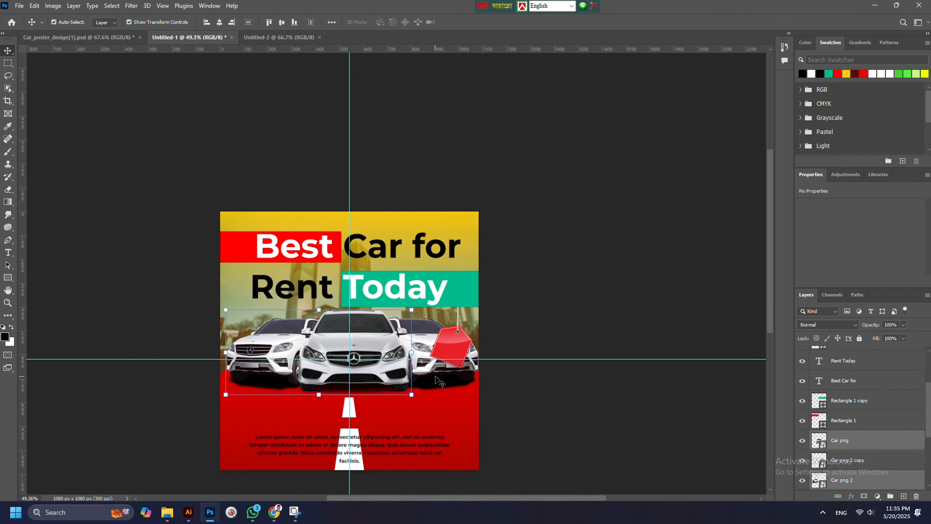
{"action": "left_click", "coordinate": [442, 379], "text": "shift"}
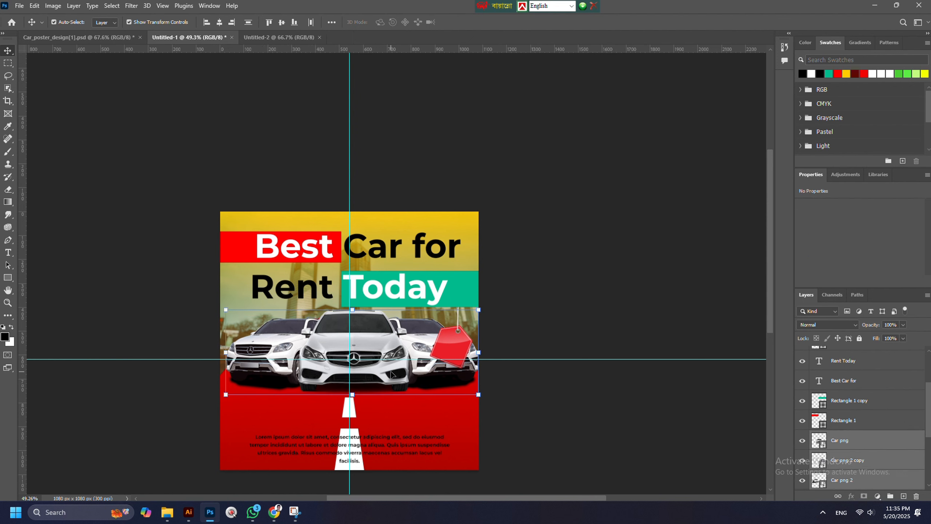
- Lower the large red ellipse behind the cars until its arc crosses the poster's sides at the level of the side cars' wheels
{"action": "left_click", "coordinate": [424, 413]}
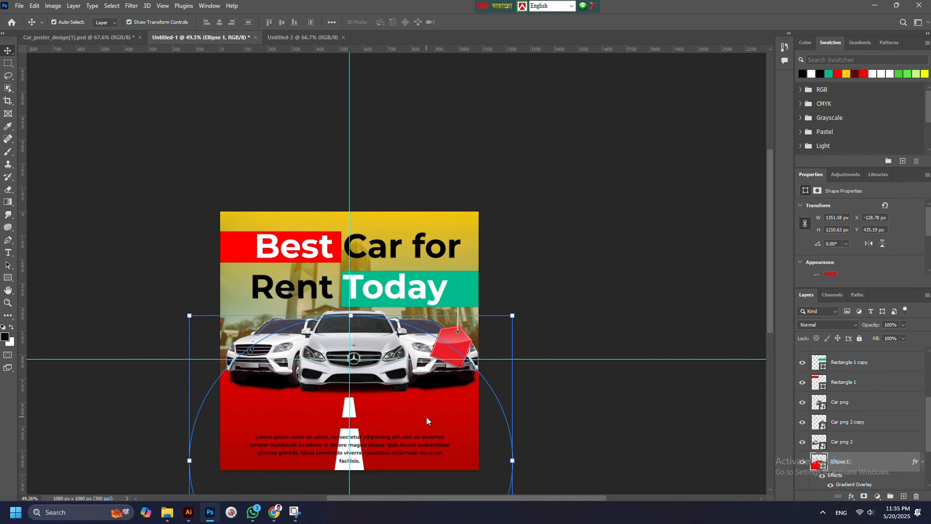
{"action": "key", "text": "Down"}
{"action": "key", "text": "Down"}
{"action": "key", "text": "Down"}
{"action": "key", "text": "Down"}
{"action": "key", "text": "Down"}
{"action": "key", "text": "Down"}
{"action": "key", "text": "Down"}
{"action": "key", "text": "Down"}
{"action": "key", "text": "Down"}
{"action": "key", "text": "Down"}
{"action": "key", "text": "Down"}
{"action": "key", "text": "Down"}
{"action": "key", "text": "Down"}
{"action": "key", "text": "Down"}
{"action": "key", "text": "Down"}
{"action": "key", "text": "Down"}
{"action": "key", "text": "Down"}
{"action": "key", "text": "Down"}
{"action": "key", "text": "Down"}
{"action": "key", "text": "Down"}
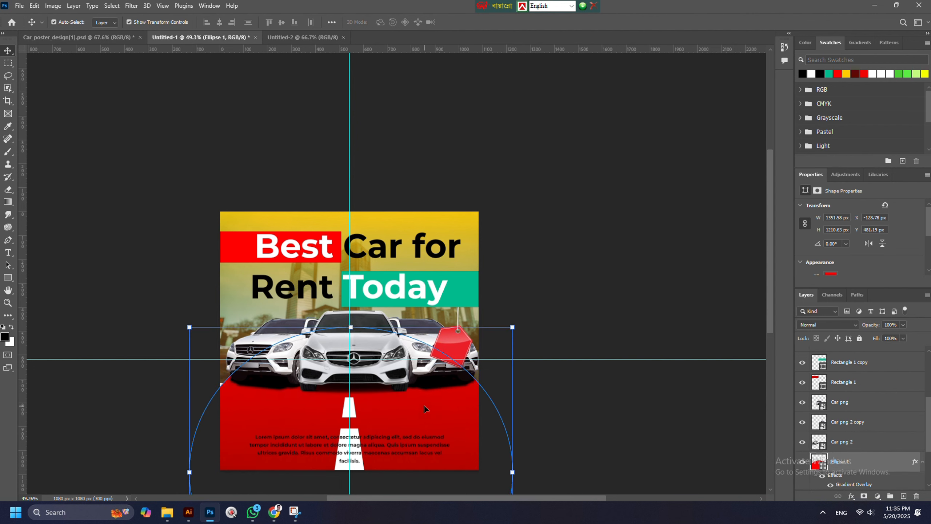
{"action": "key", "text": "Down"}
{"action": "key", "text": "Down"}
{"action": "key", "text": "Down"}
{"action": "key", "text": "Down"}
{"action": "key", "text": "Down"}
{"action": "key", "text": "Down"}
{"action": "key", "text": "Down"}
{"action": "key", "text": "Down"}
{"action": "key", "text": "Down"}
{"action": "key", "text": "Down"}
{"action": "key", "text": "Down"}
{"action": "key", "text": "Down"}
{"action": "key", "text": "Down"}
{"action": "key", "text": "Down"}
{"action": "key", "text": "Down"}
{"action": "key", "text": "Down"}
{"action": "key", "text": "Down"}
{"action": "key", "text": "Down"}
{"action": "key", "text": "Down"}
{"action": "key", "text": "Down"}
{"action": "left_click", "coordinate": [632, 375]}
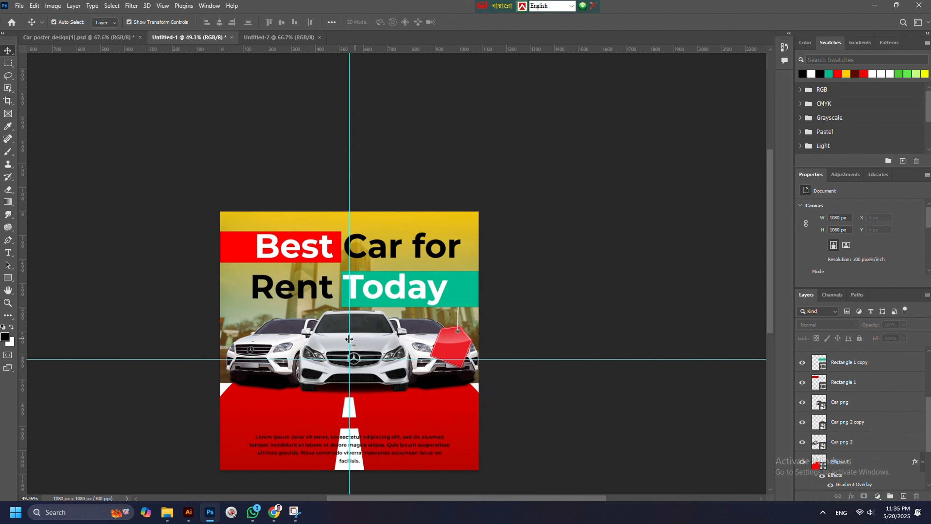
- Move all three cars down together onto the lowered red arc and centre the group on the vertical guide
{"action": "left_click", "coordinate": [267, 344]}
{"action": "left_click", "coordinate": [390, 355], "text": "shift"}
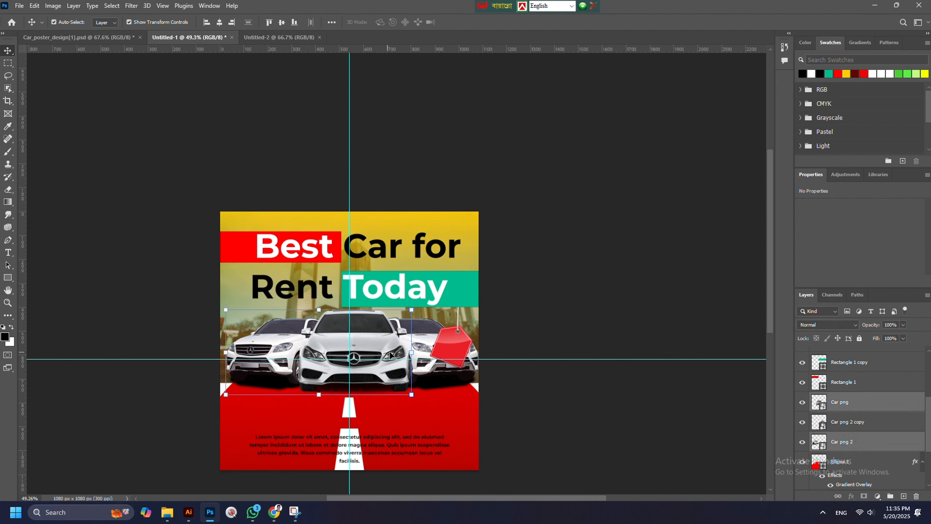
{"action": "left_click", "coordinate": [424, 338], "text": "shift"}
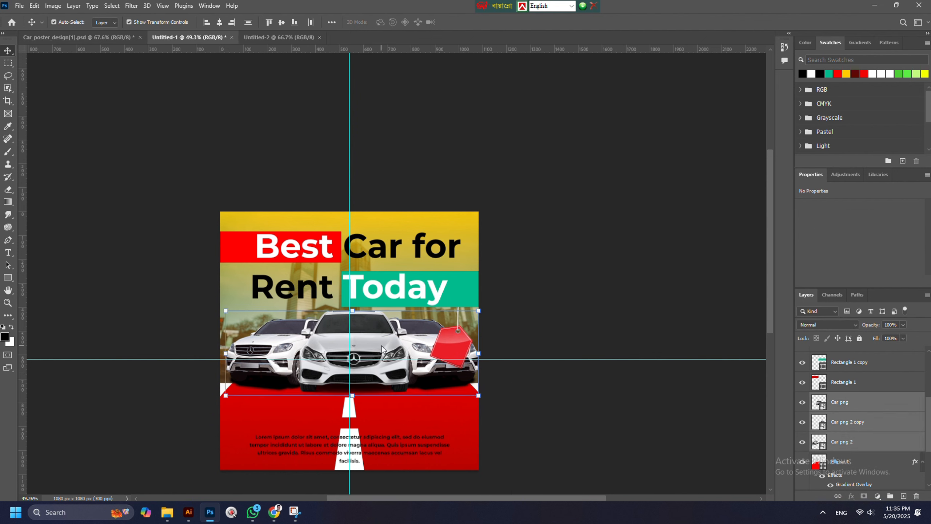
{"action": "key", "text": "Down"}
{"action": "key", "text": "Down"}
{"action": "key", "text": "Down"}
{"action": "key", "text": "Down"}
{"action": "key", "text": "Down"}
{"action": "key", "text": "Down"}
{"action": "key", "text": "Down"}
{"action": "key", "text": "Down"}
{"action": "key", "text": "Down"}
{"action": "key", "text": "Down"}
{"action": "key", "text": "Down"}
{"action": "key", "text": "Down"}
{"action": "key", "text": "Down"}
{"action": "key", "text": "Down"}
{"action": "key", "text": "Down"}
{"action": "key", "text": "Down"}
{"action": "key", "text": "Down"}
{"action": "key", "text": "Down"}
{"action": "key", "text": "Down"}
{"action": "key", "text": "Down"}
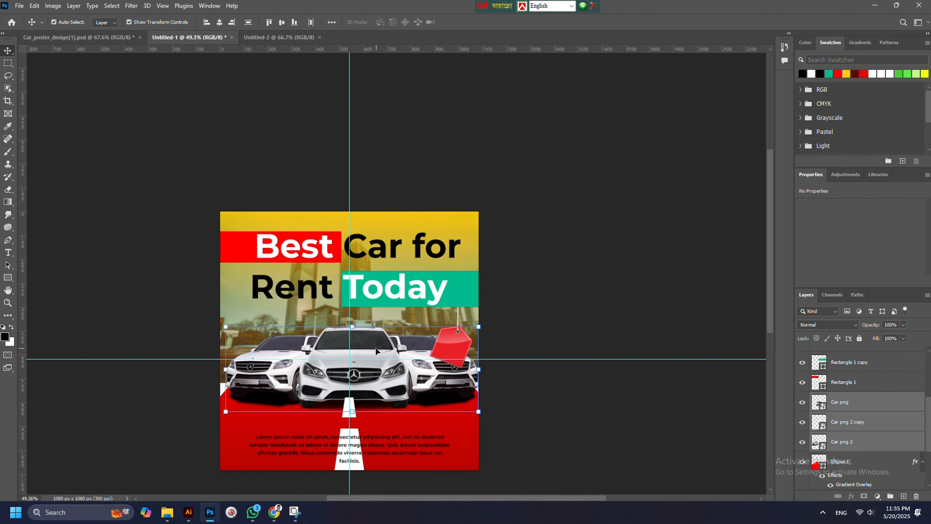
{"action": "left_click_drag", "start_coordinate": [375, 350], "coordinate": [372, 357]}
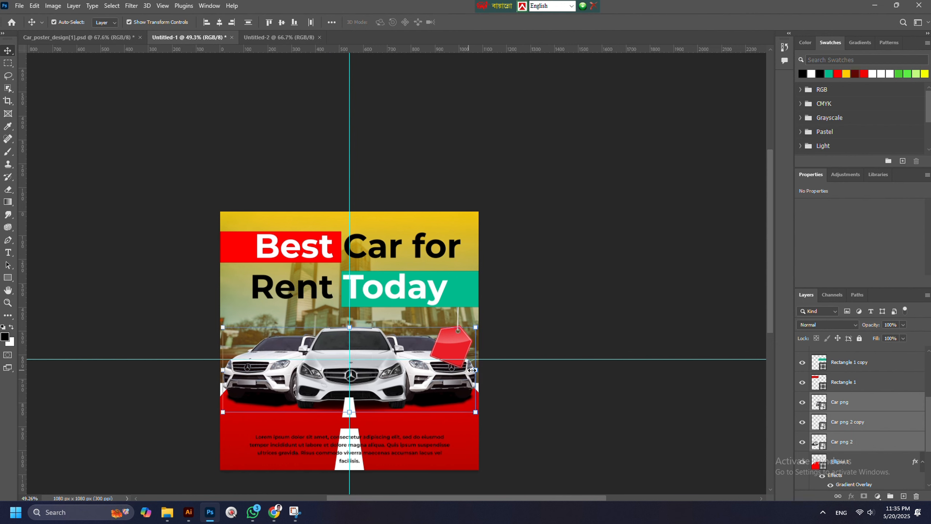
- Enlarge the three cars together to about 102.2% so they span the poster's full width, centred on the vertical guide
{"action": "left_click_drag", "start_coordinate": [475, 369], "coordinate": [480, 370]}
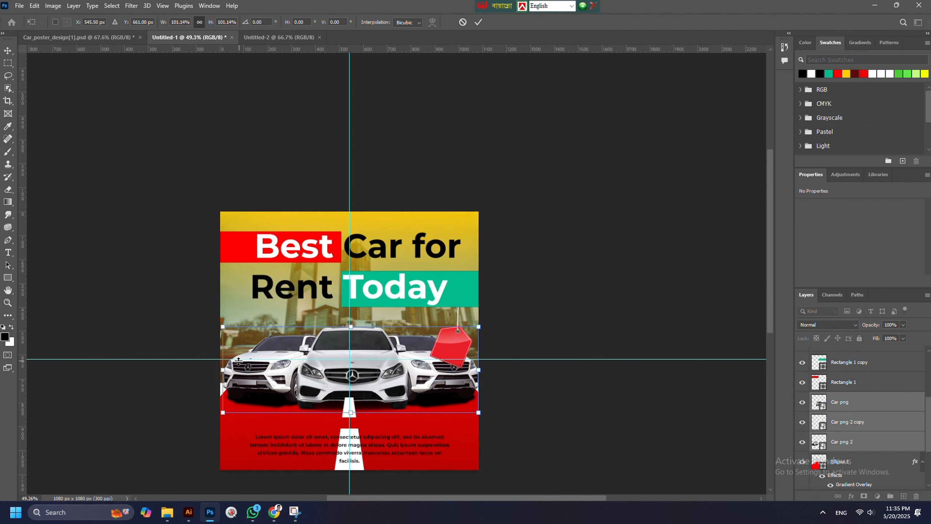
{"action": "left_click_drag", "start_coordinate": [224, 369], "coordinate": [221, 370]}
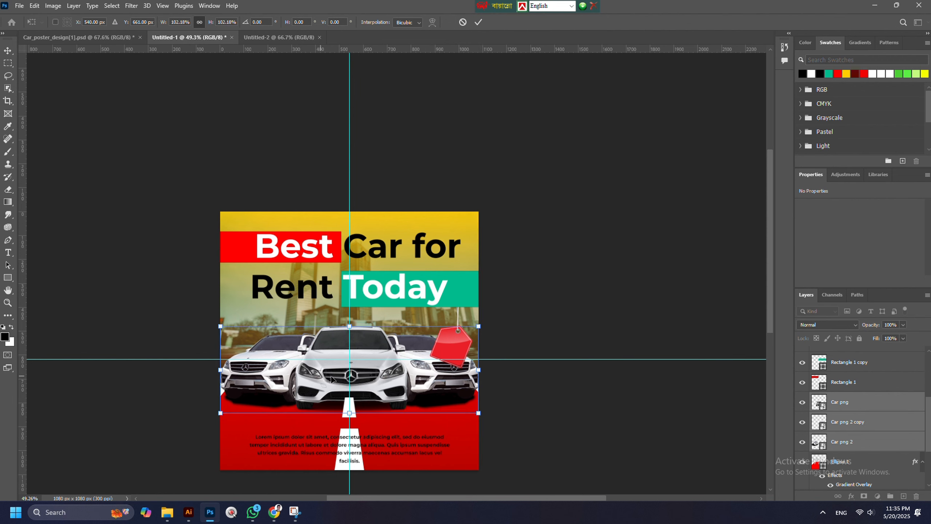
{"action": "left_click", "coordinate": [7, 51]}
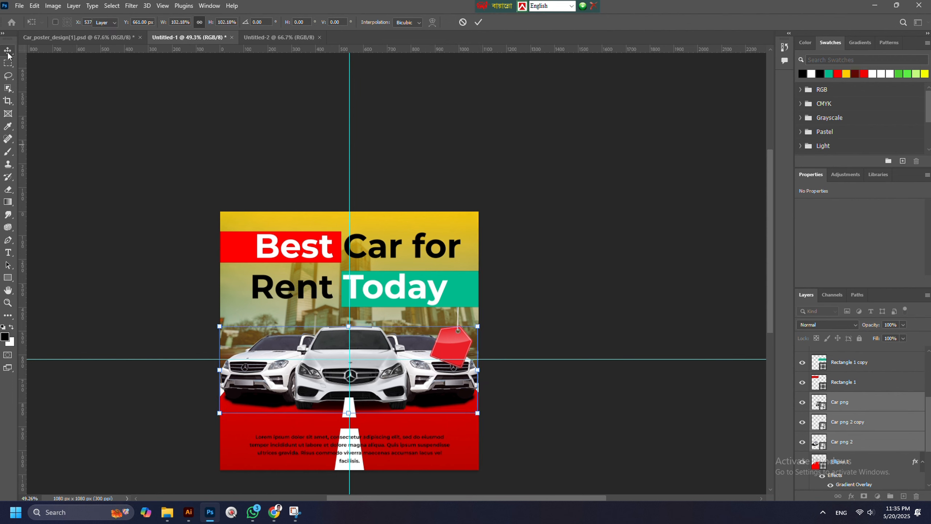
{"action": "left_click", "coordinate": [147, 184]}
{"action": "scroll", "coordinate": [341, 341], "scroll_direction": "down", "scroll_amount": 5}
{"action": "scroll", "coordinate": [302, 370], "scroll_direction": "up", "scroll_amount": 5}
- Widen the large red ellipse behind the cars on both sides to about 108% of its width, keeping its height
{"action": "left_click", "coordinate": [300, 395]}
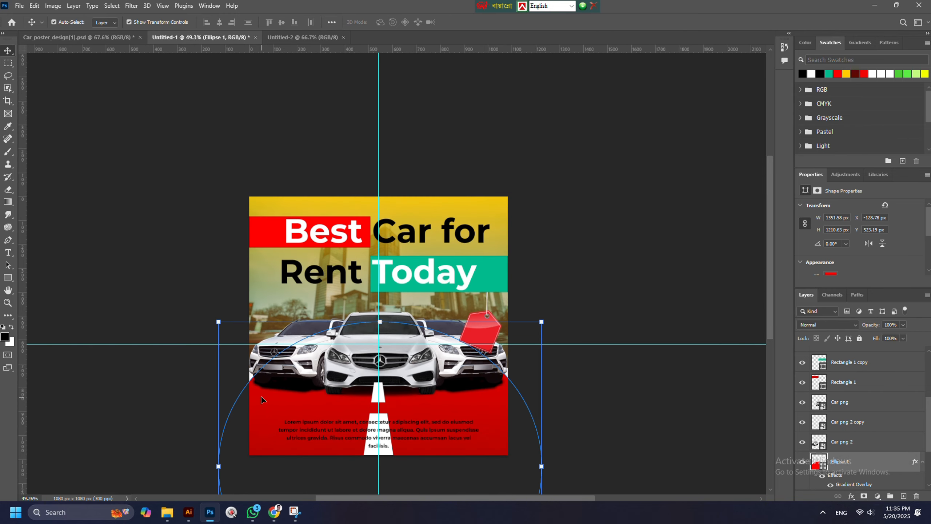
{"action": "left_click_drag", "start_coordinate": [219, 467], "coordinate": [203, 466]}
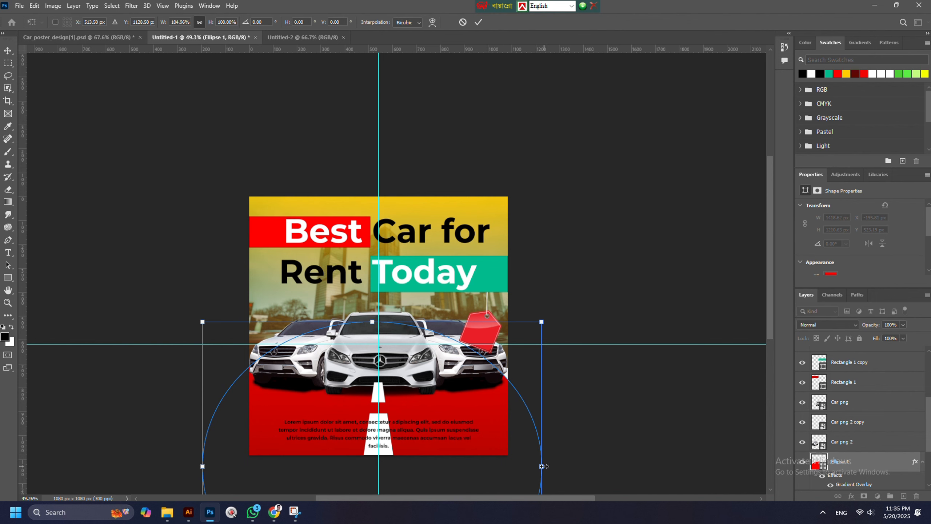
{"action": "left_click_drag", "start_coordinate": [543, 466], "coordinate": [553, 464]}
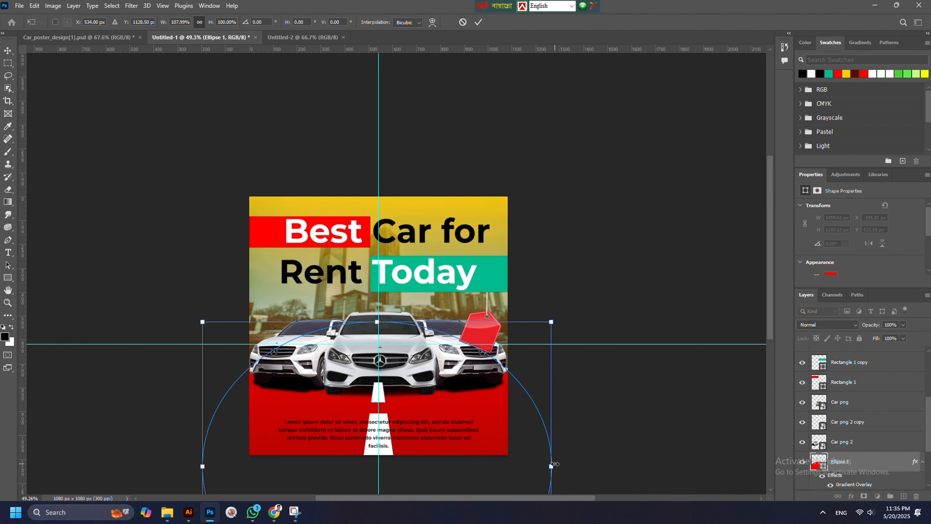
{"action": "left_click", "coordinate": [4, 54]}
{"action": "left_click", "coordinate": [133, 116]}
- Shrink the red price tag slightly so it hangs just below the green "Today" bar
{"action": "scroll", "coordinate": [444, 317], "scroll_direction": "up", "scroll_amount": 5}
{"action": "left_click", "coordinate": [512, 335]}
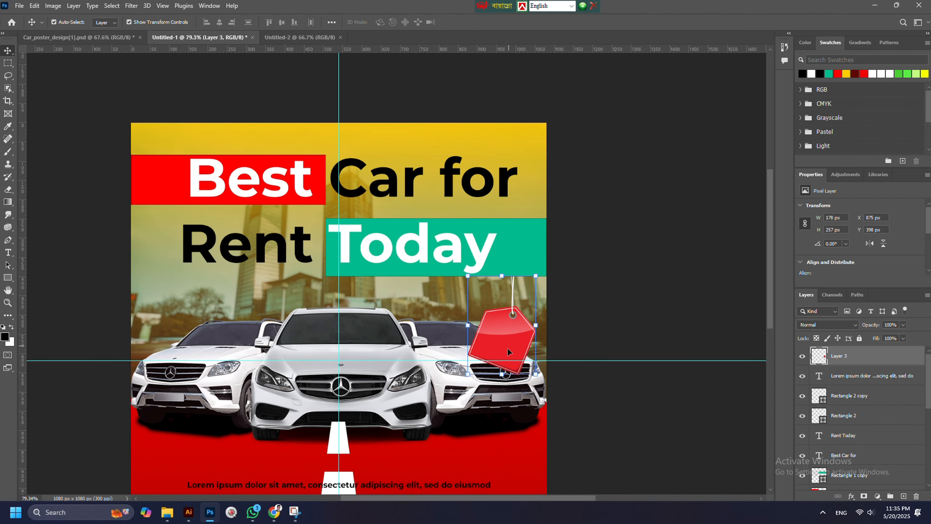
{"action": "left_click_drag", "start_coordinate": [502, 374], "coordinate": [503, 360]}
{"action": "left_click", "coordinate": [7, 49]}
{"action": "left_click", "coordinate": [106, 106]}
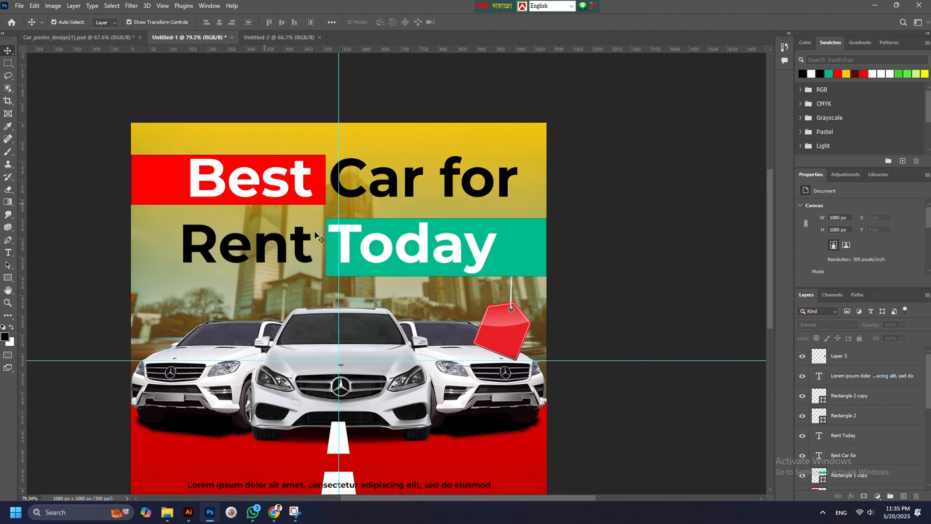
- Duplicate the headline text near the price tag, bring the copy to the front and shrink it to about 14.84 pt
{"action": "scroll", "coordinate": [492, 306], "scroll_direction": "up", "scroll_amount": 2}
{"action": "scroll", "coordinate": [474, 310], "scroll_direction": "down", "scroll_amount": 2}
{"action": "left_click", "coordinate": [480, 318]}
{"action": "left_click", "coordinate": [540, 331]}
{"action": "scroll", "coordinate": [539, 331], "scroll_direction": "down", "scroll_amount": 1}
{"action": "scroll", "coordinate": [572, 367], "scroll_direction": "up", "scroll_amount": 2}
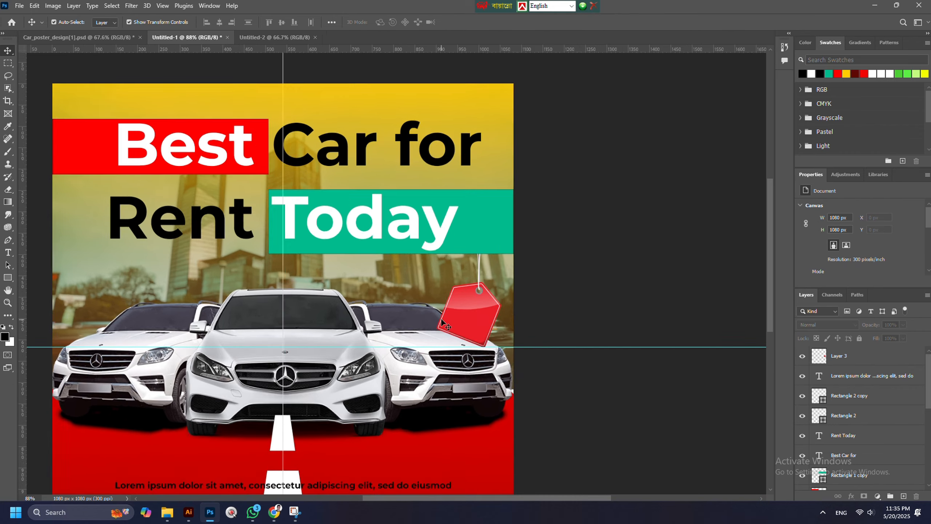
{"action": "scroll", "coordinate": [457, 183], "scroll_direction": "down", "scroll_amount": 1}
{"action": "left_click", "coordinate": [372, 160]}
{"action": "left_click_drag", "start_coordinate": [373, 160], "coordinate": [479, 291]}
{"action": "key", "text": "ctrl+shift+]"}
{"action": "scroll", "coordinate": [480, 288], "scroll_direction": "up", "scroll_amount": 3}
{"action": "left_click_drag", "start_coordinate": [657, 285], "coordinate": [360, 286]}
{"action": "key", "text": "Return"}
- Place the small headline copy beside the price tag and change its text to "50%"
{"action": "left_click_drag", "start_coordinate": [256, 284], "coordinate": [381, 245]}
{"action": "double_click", "coordinate": [382, 286]}
{"action": "key", "text": "ctrl+a"}
{"action": "type", "text": "50%"}
{"action": "left_click", "coordinate": [11, 53]}
- Duplicate the "50%" text vertically and change one of the two lines to "Discount"
{"action": "left_click_drag", "start_coordinate": [381, 245], "coordinate": [381, 283]}
{"action": "double_click", "coordinate": [380, 244]}
{"action": "key", "text": "ctrl+a"}
{"action": "type", "text": "De"}
{"action": "key", "text": "BackSpace"}
{"action": "type", "text": "iscount"}
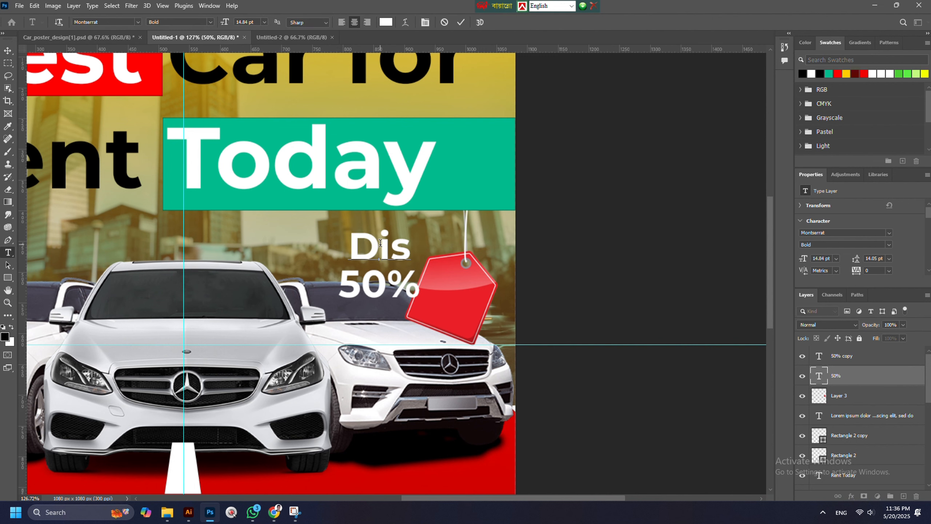
{"action": "left_click", "coordinate": [7, 50]}
- Duplicate the small "50%" text once more and change one of the copies to "Get"
{"action": "scroll", "coordinate": [560, 293], "scroll_direction": "left", "scroll_amount": 5}
{"action": "left_click_drag", "start_coordinate": [559, 290], "coordinate": [558, 320]}
{"action": "double_click", "coordinate": [559, 222]}
{"action": "key", "text": "ctrl+a"}
{"action": "type", "text": "Get"}
{"action": "left_click", "coordinate": [7, 51]}
- Stack the small text lines beside the tag in the order "Get", "50%", "Discount"
{"action": "left_click", "coordinate": [559, 287]}
{"action": "left_click_drag", "start_coordinate": [540, 249], "coordinate": [317, 210]}
{"action": "scroll", "coordinate": [317, 210], "scroll_direction": "up", "scroll_amount": 5}
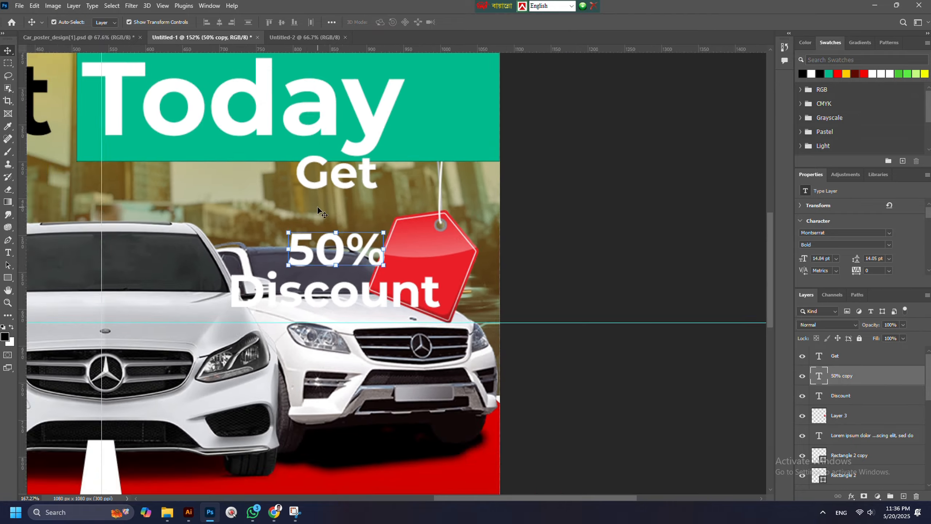
{"action": "left_click_drag", "start_coordinate": [341, 264], "coordinate": [341, 218]}
{"action": "left_click_drag", "start_coordinate": [340, 318], "coordinate": [341, 269]}
- Scale down the "Get", "50%" and "Discount" lines together, move them onto the red tag and rotate them to its tilt
{"action": "left_click", "coordinate": [340, 218], "text": "shift"}
{"action": "left_click", "coordinate": [341, 161], "text": "shift"}
{"action": "left_click_drag", "start_coordinate": [479, 214], "coordinate": [390, 259]}
{"action": "left_click_drag", "start_coordinate": [307, 225], "coordinate": [471, 269]}
{"action": "left_click_drag", "start_coordinate": [558, 245], "coordinate": [493, 253]}
{"action": "left_click_drag", "start_coordinate": [422, 295], "coordinate": [466, 277]}
{"action": "left_click", "coordinate": [7, 50]}
{"action": "left_click", "coordinate": [590, 280]}
- Resize and reposition the individual lines inside the tag, with "50%" largest in the middle, "Get" above and a small "Discount" below
{"action": "scroll", "coordinate": [530, 285], "scroll_direction": "up", "scroll_amount": 6}
{"action": "left_click_drag", "start_coordinate": [436, 326], "coordinate": [447, 345]}
{"action": "left_click_drag", "start_coordinate": [297, 263], "coordinate": [311, 270]}
{"action": "left_click_drag", "start_coordinate": [515, 394], "coordinate": [475, 366]}
{"action": "left_click_drag", "start_coordinate": [452, 351], "coordinate": [443, 381]}
{"action": "left_click_drag", "start_coordinate": [469, 407], "coordinate": [474, 401]}
{"action": "left_click_drag", "start_coordinate": [429, 365], "coordinate": [432, 369]}
{"action": "left_click", "coordinate": [410, 282]}
{"action": "left_click_drag", "start_coordinate": [410, 285], "coordinate": [404, 309]}
{"action": "left_click_drag", "start_coordinate": [410, 255], "coordinate": [418, 221]}
{"action": "left_click_drag", "start_coordinate": [409, 341], "coordinate": [409, 382]}
{"action": "left_click_drag", "start_coordinate": [492, 299], "coordinate": [498, 295]}
{"action": "left_click_drag", "start_coordinate": [454, 248], "coordinate": [454, 246]}
{"action": "left_click_drag", "start_coordinate": [496, 243], "coordinate": [497, 248]}
{"action": "left_click_drag", "start_coordinate": [485, 242], "coordinate": [498, 244]}
{"action": "key", "text": "Return"}
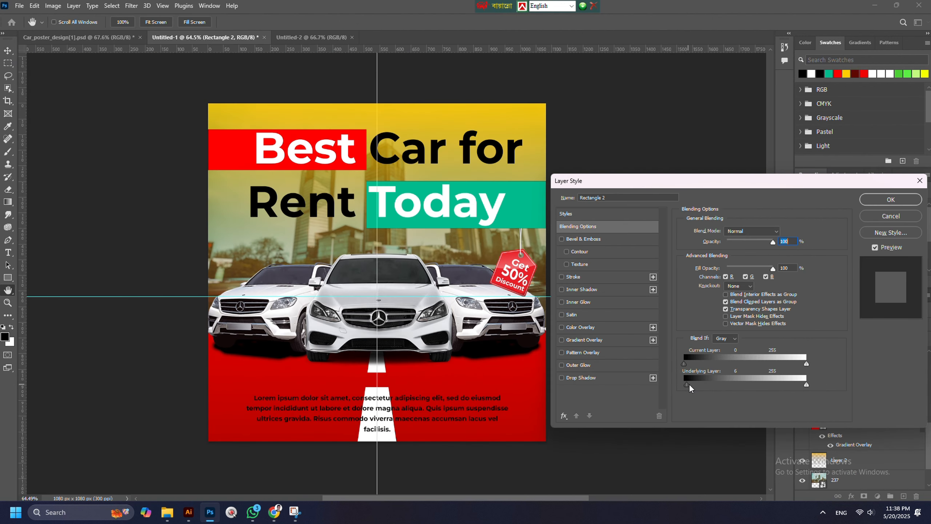
- Split the Blend If underlying-layer black point to 0 / 81 on the lower road stripe and 0 / 83 on the upper one
{"action": "left_click_drag", "start_coordinate": [684, 384], "coordinate": [722, 384]}
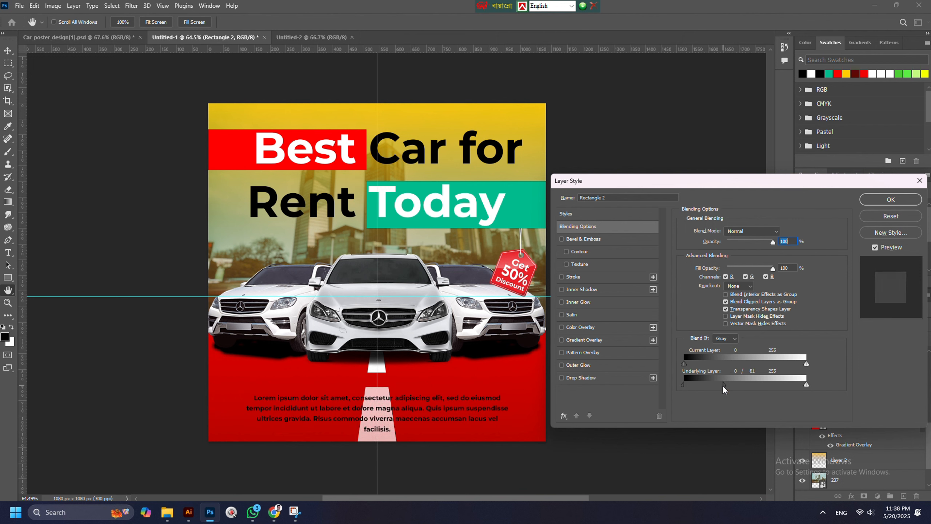
{"action": "left_click", "coordinate": [891, 199]}
{"action": "left_click", "coordinate": [846, 383]}
{"action": "right_click", "coordinate": [846, 385]}
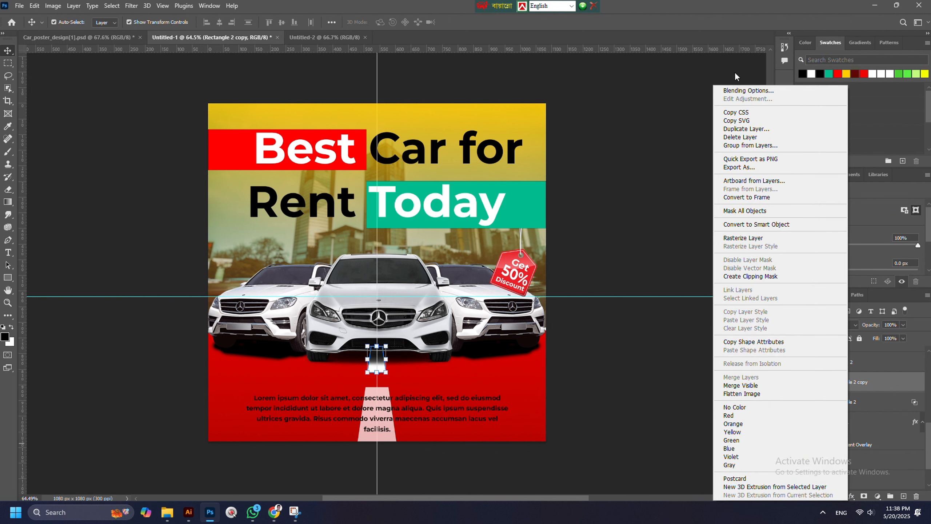
{"action": "left_click", "coordinate": [744, 90]}
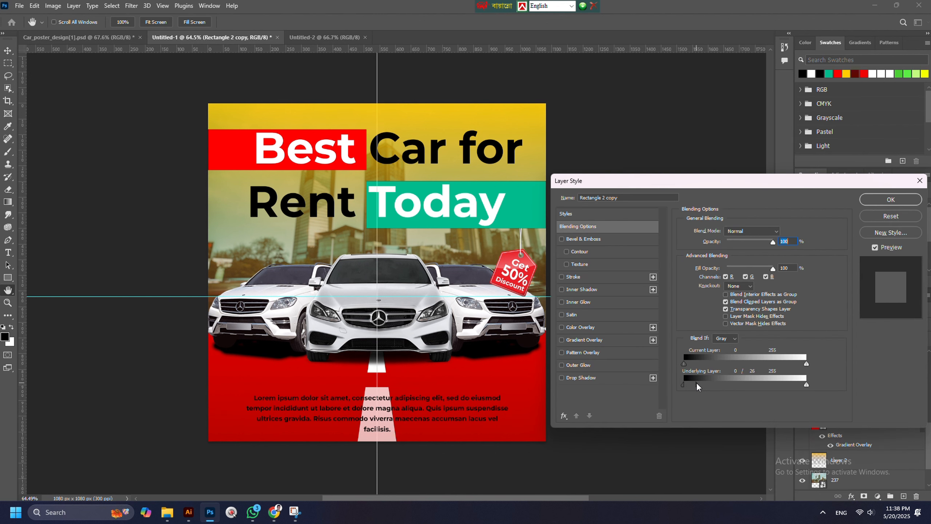
{"action": "left_click_drag", "start_coordinate": [697, 387], "coordinate": [721, 388]}
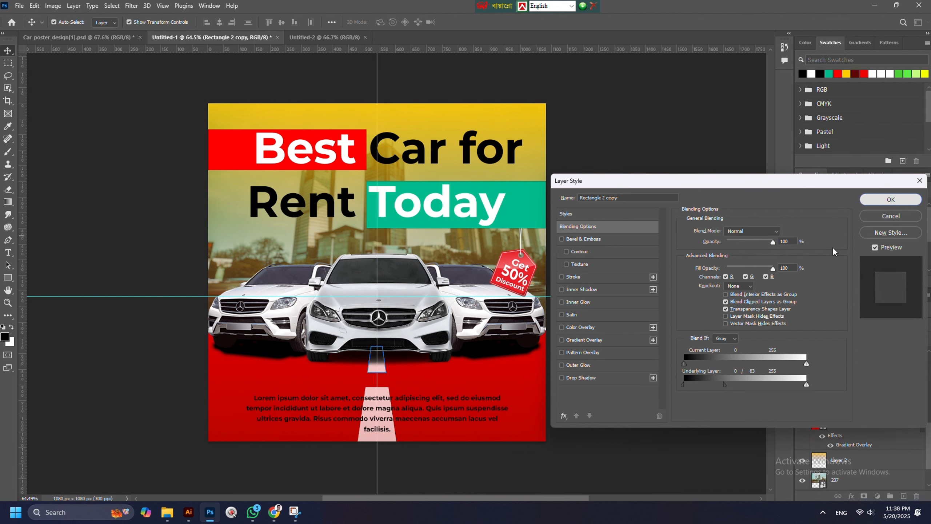
{"action": "left_click", "coordinate": [891, 200]}
{"action": "key", "text": "v"}
- Add Bevel & Emboss with a grey rough Texture pattern to the large red ellipse and adjust the texture's scale
{"action": "scroll", "coordinate": [436, 433], "scroll_direction": "down", "scroll_amount": 3}
{"action": "left_click", "coordinate": [520, 398]}
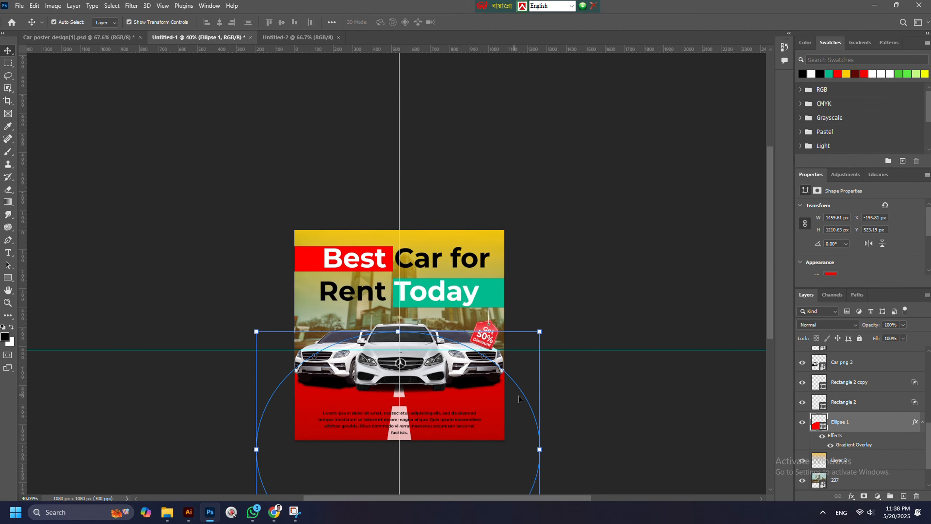
{"action": "right_click", "coordinate": [861, 420]}
{"action": "left_click", "coordinate": [823, 23]}
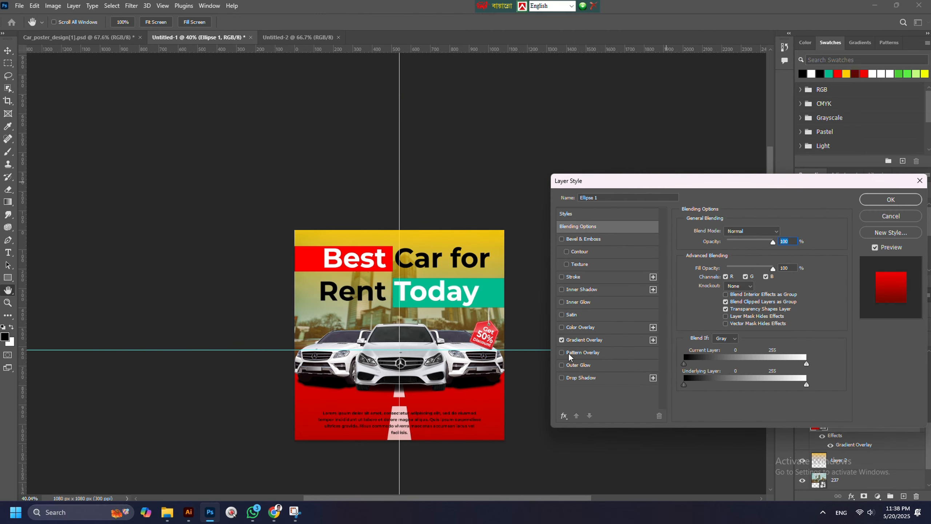
{"action": "left_click", "coordinate": [566, 264]}
{"action": "left_click", "coordinate": [601, 265]}
{"action": "left_click", "coordinate": [732, 243]}
{"action": "left_click", "coordinate": [696, 327]}
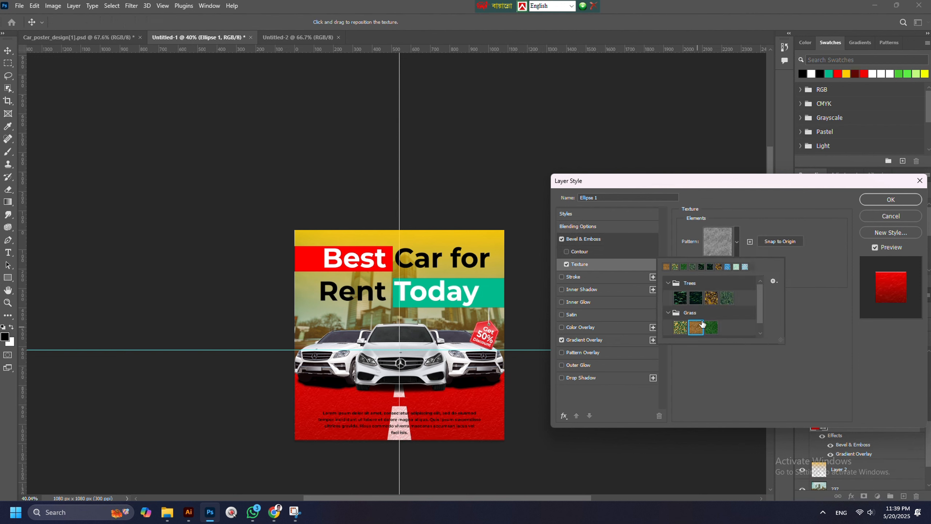
{"action": "left_click", "coordinate": [738, 246]}
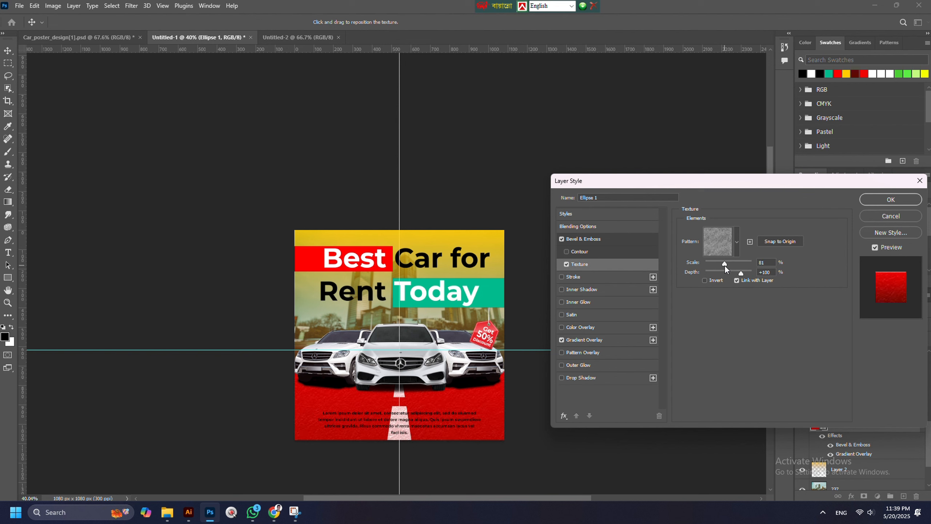
{"action": "left_click_drag", "start_coordinate": [724, 264], "coordinate": [742, 275]}
{"action": "left_click", "coordinate": [892, 204]}
{"action": "scroll", "coordinate": [399, 414], "scroll_direction": "up", "scroll_amount": 7}
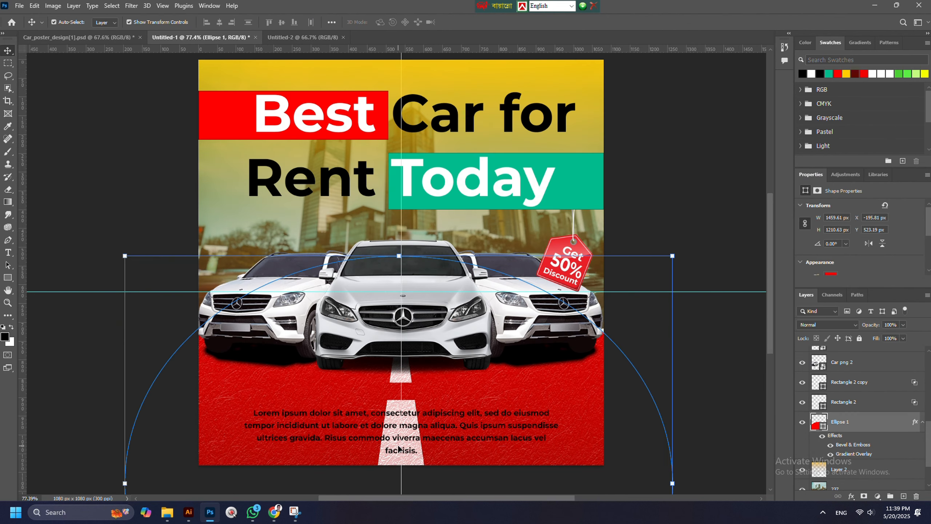
{"action": "left_click", "coordinate": [682, 339]}
{"action": "scroll", "coordinate": [500, 430], "scroll_direction": "down", "scroll_amount": 6}
{"action": "scroll", "coordinate": [499, 429], "scroll_direction": "up", "scroll_amount": 5}
{"action": "scroll", "coordinate": [379, 312], "scroll_direction": "down", "scroll_amount": 6}
{"action": "scroll", "coordinate": [381, 316], "scroll_direction": "up", "scroll_amount": 4}
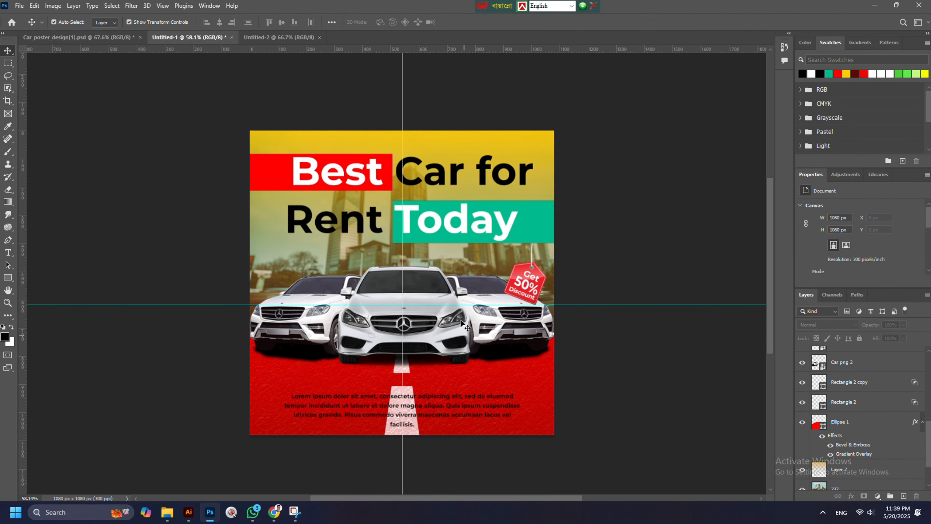
- Group all layers from "Get" down to the colour fill and name the group "final"
{"action": "scroll", "coordinate": [867, 412], "scroll_direction": "up", "scroll_amount": 7}
{"action": "left_click", "coordinate": [855, 356]}
{"action": "scroll", "coordinate": [857, 411], "scroll_direction": "down", "scroll_amount": 5}
{"action": "left_click", "coordinate": [873, 461], "text": "shift"}
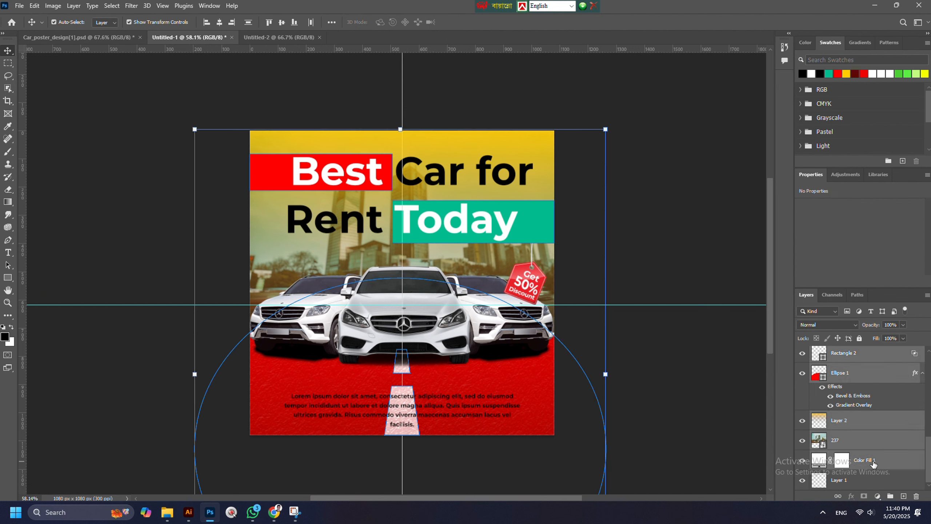
{"action": "key", "text": "ctrl+g"}
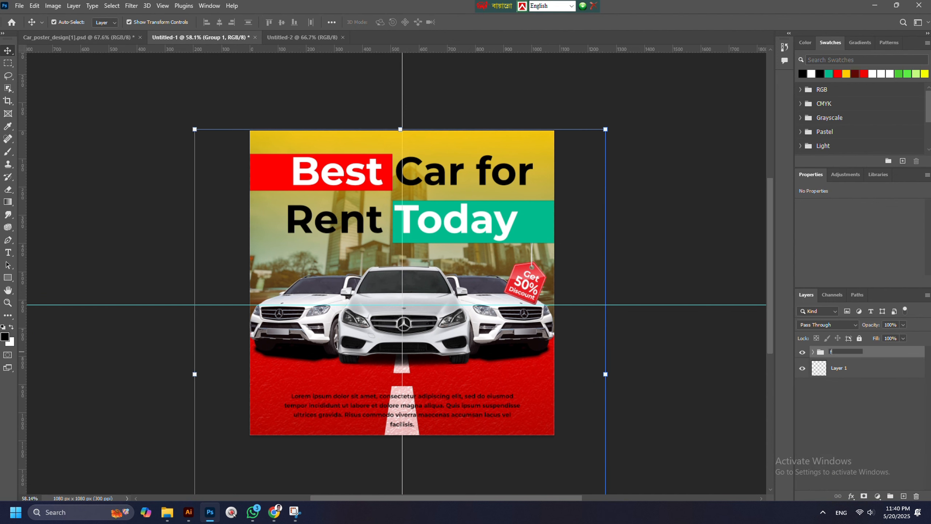
{"action": "key", "text": "Return"}
{"action": "scroll", "coordinate": [681, 377], "scroll_direction": "down", "scroll_amount": 5}
{"action": "left_click", "coordinate": [517, 268]}
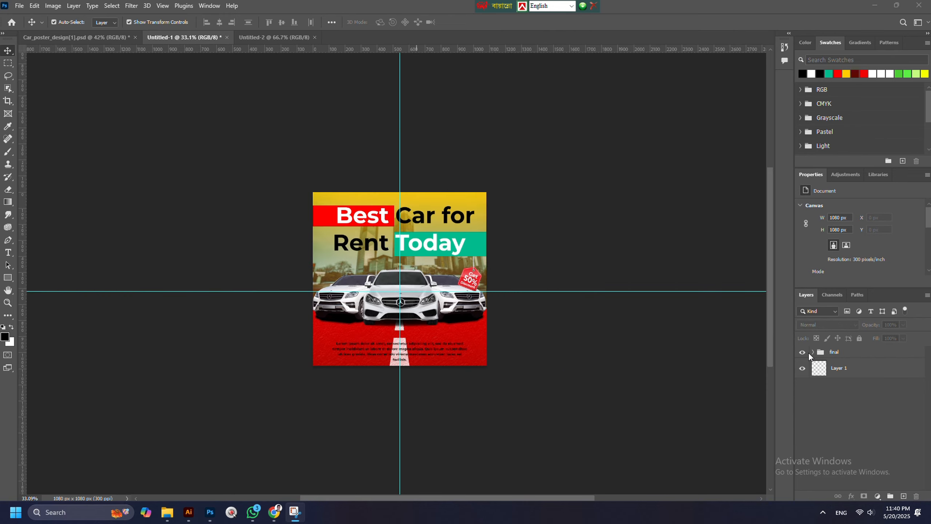
- Group the three car layers inside the "final" group and name the new group "cars"
{"action": "left_click", "coordinate": [813, 352]}
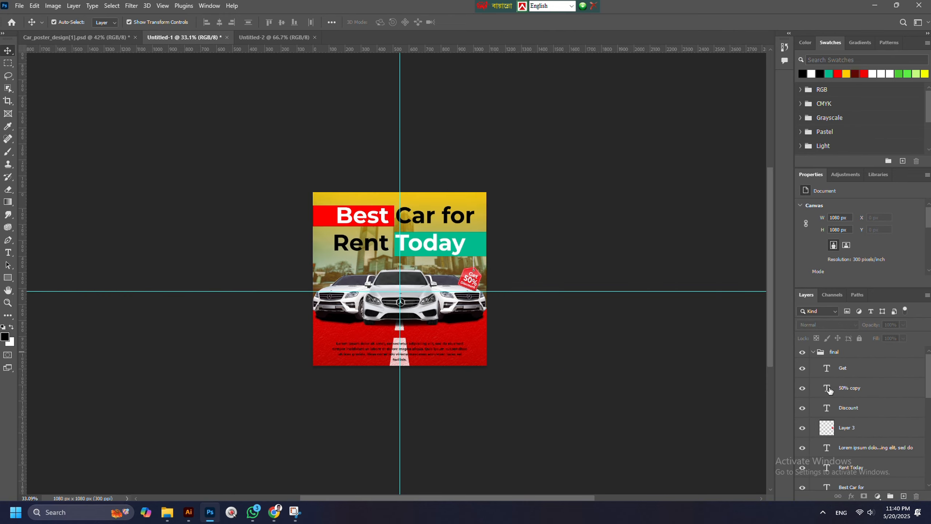
{"action": "scroll", "coordinate": [861, 404], "scroll_direction": "down", "scroll_amount": 3}
{"action": "scroll", "coordinate": [392, 315], "scroll_direction": "up", "scroll_amount": 4}
{"action": "scroll", "coordinate": [392, 313], "scroll_direction": "up", "scroll_amount": 2}
{"action": "scroll", "coordinate": [436, 348], "scroll_direction": "down", "scroll_amount": 4}
{"action": "left_click", "coordinate": [322, 307]}
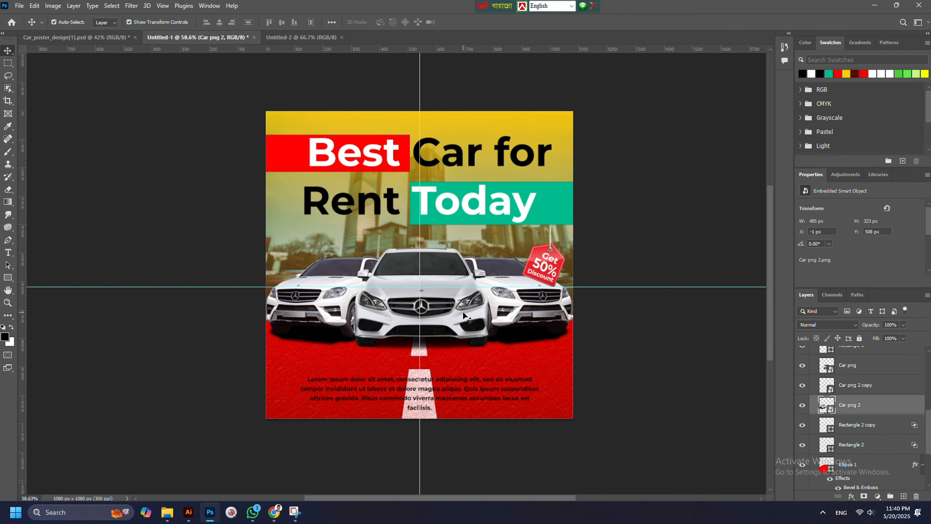
{"action": "left_click", "coordinate": [416, 312], "text": "shift"}
{"action": "left_click", "coordinate": [538, 315], "text": "shift"}
{"action": "key", "text": "ctrl+g"}
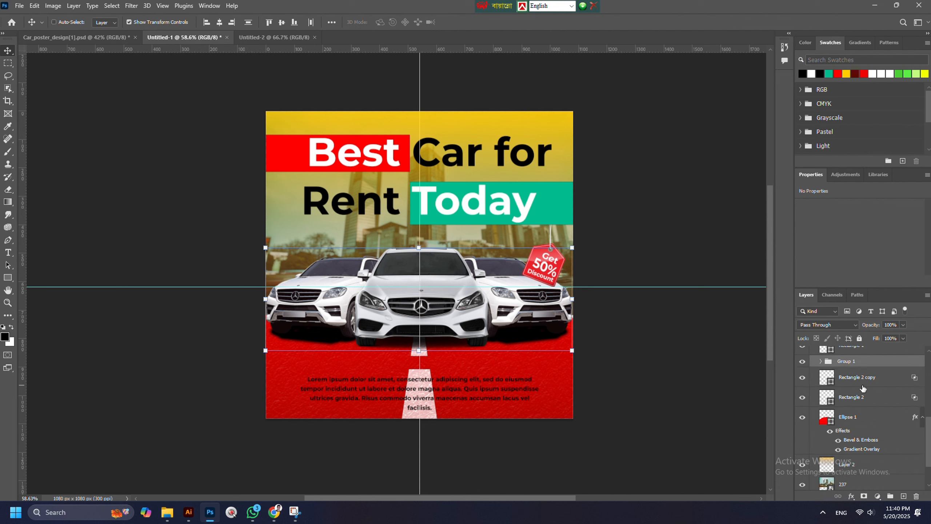
{"action": "key", "text": "Return"}
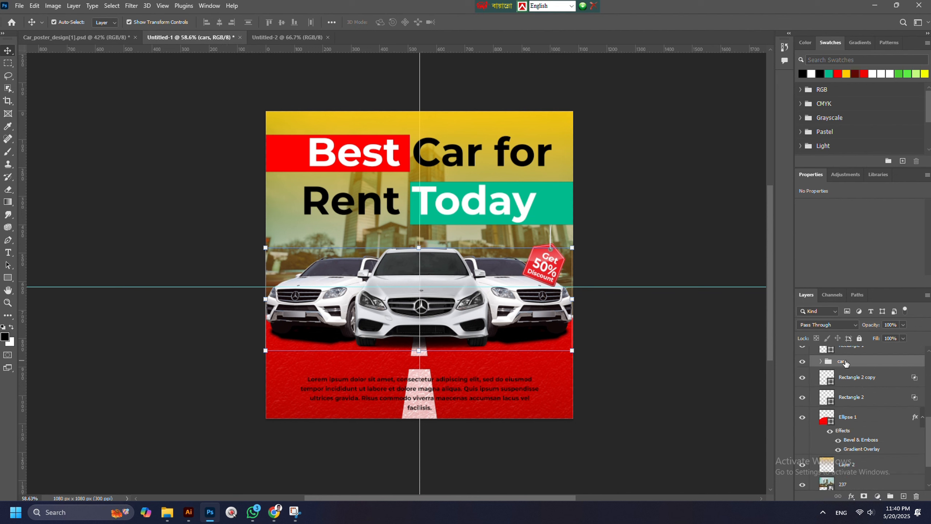
- Duplicate the "cars" group, flip the copy to -100% width and height, and place it beneath the cars as a reflection
{"action": "key", "text": "ctrl+j"}
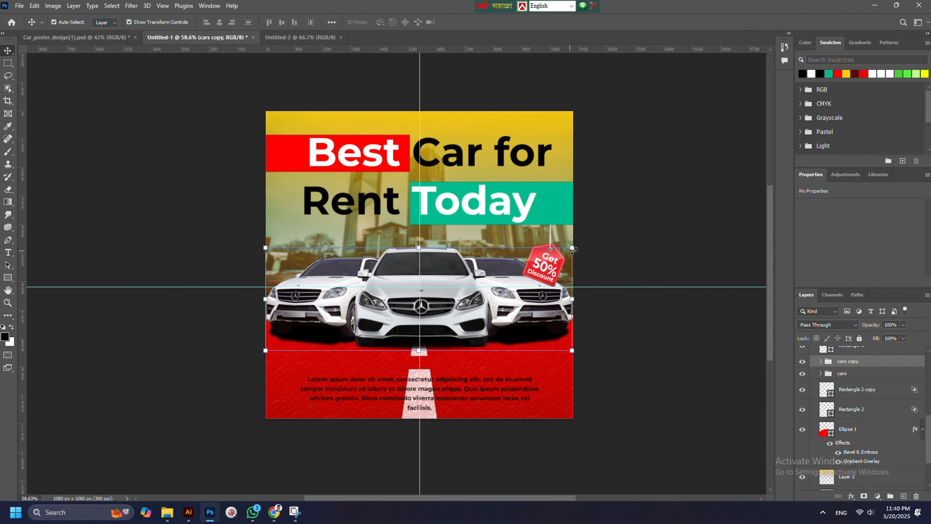
{"action": "left_click_drag", "start_coordinate": [581, 247], "coordinate": [301, 334]}
{"action": "left_click_drag", "start_coordinate": [433, 305], "coordinate": [433, 398]}
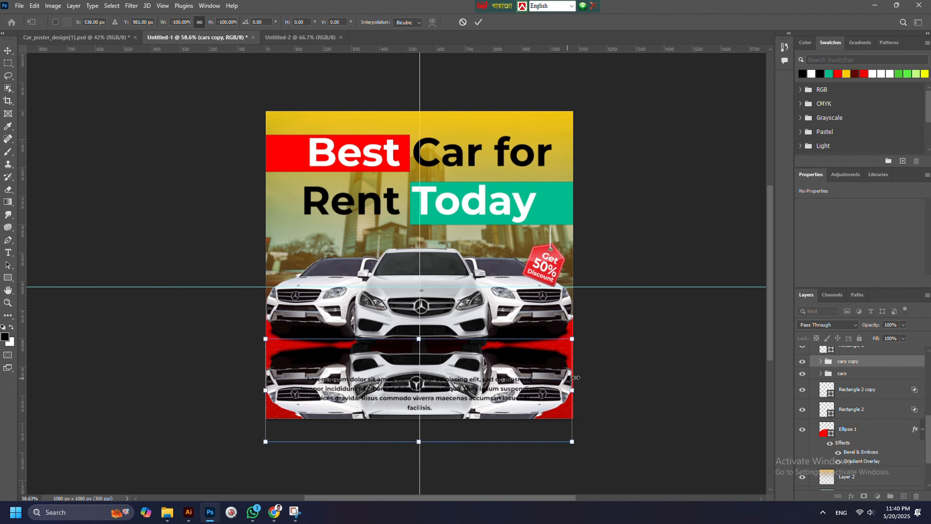
{"action": "left_click", "coordinate": [7, 51]}
{"action": "left_click", "coordinate": [191, 176]}
- Move the right-hand car's reflection up towards its wheels and rotate it to about 175.55°
{"action": "left_click_drag", "start_coordinate": [555, 384], "coordinate": [558, 375]}
{"action": "left_click_drag", "start_coordinate": [583, 336], "coordinate": [568, 365]}
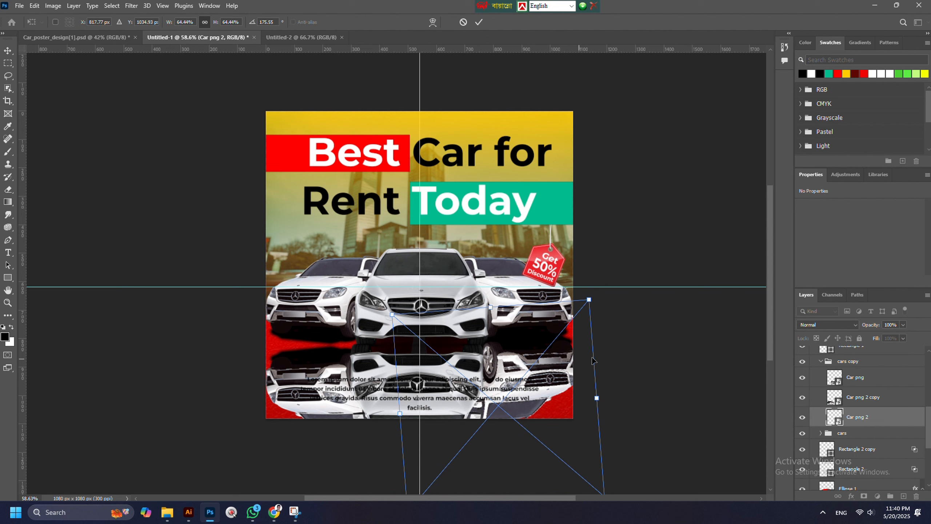
{"action": "left_click", "coordinate": [55, 87]}
- Rotate the left-hand car's reflection to about 9.11° and shift it up to meet the car's wheels
{"action": "left_click", "coordinate": [296, 386]}
{"action": "left_click", "coordinate": [257, 341]}
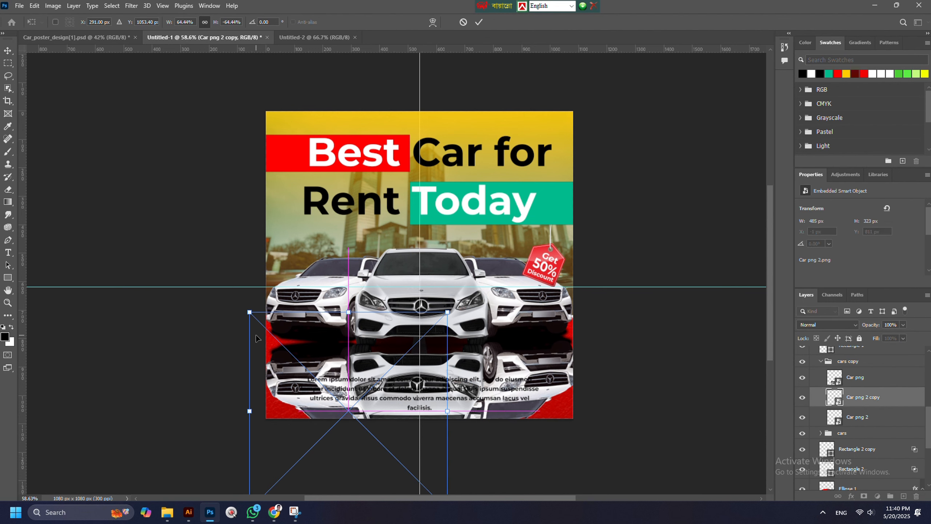
{"action": "left_click_drag", "start_coordinate": [241, 312], "coordinate": [257, 297]}
{"action": "mouse_move", "coordinate": [309, 367]}
{"action": "left_mouse_down"}
{"action": "mouse_move", "coordinate": [298, 360]}
{"action": "mouse_move", "coordinate": [315, 362]}
{"action": "left_mouse_up"}
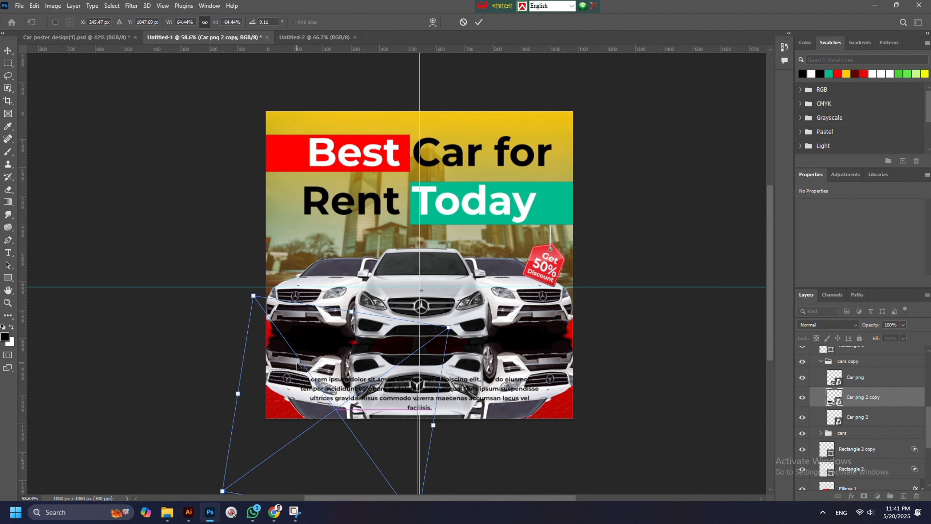
{"action": "key", "text": "Return"}
{"action": "left_click", "coordinate": [873, 379], "text": "ctrl"}
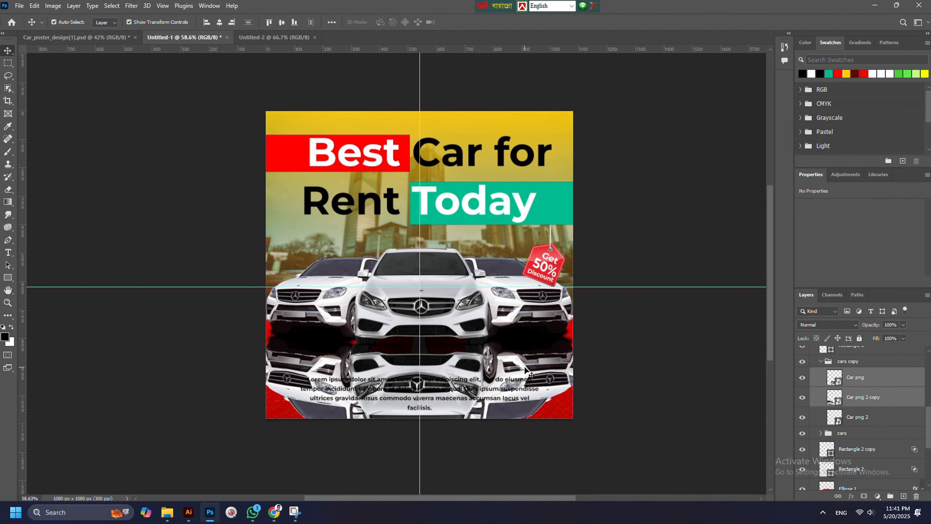
- Collapse the "cars copy" reflection group and add a layer mask to it
{"action": "left_click", "coordinate": [880, 415], "text": "ctrl"}
{"action": "left_click", "coordinate": [821, 362]}
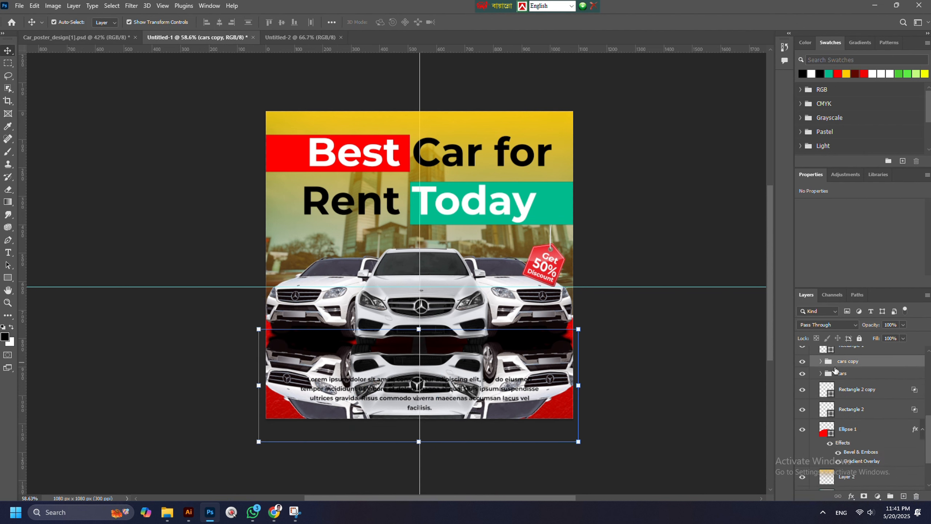
{"action": "left_click", "coordinate": [864, 494]}
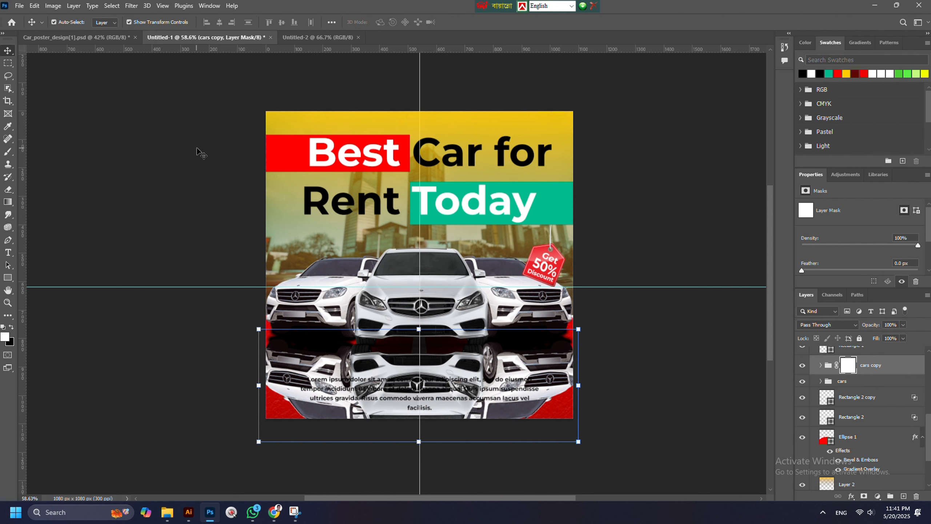
- Try to fade the reflection by drawing the current yellow-to-transparent gradient downward on its mask
{"action": "left_click", "coordinate": [7, 202]}
{"action": "left_click_drag", "start_coordinate": [427, 339], "coordinate": [438, 430]}
{"action": "key", "text": "ctrl+z"}
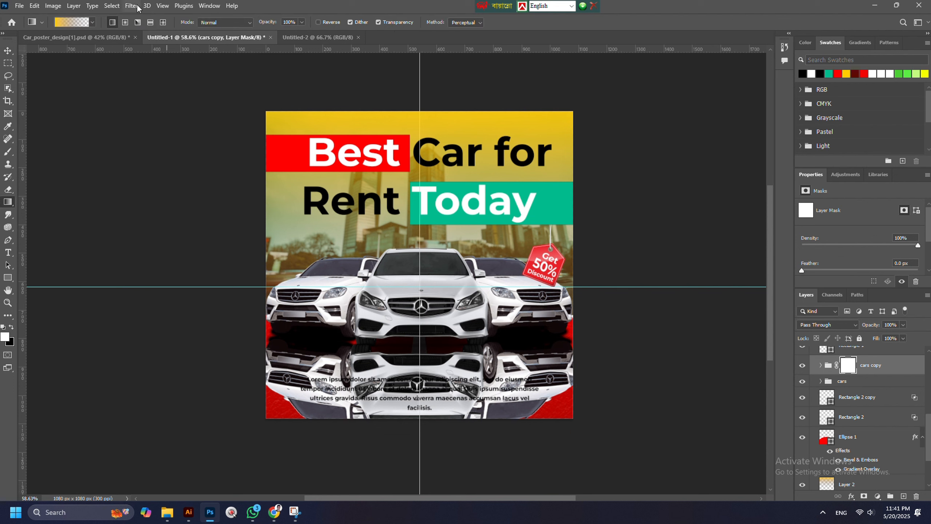
- Edit the gradient so its end opacity stop is 100%, giving an opaque yellow-to-black blend
{"action": "left_click", "coordinate": [72, 22]}
{"action": "left_click", "coordinate": [795, 417]}
{"action": "left_click", "coordinate": [795, 394]}
{"action": "left_click", "coordinate": [661, 442]}
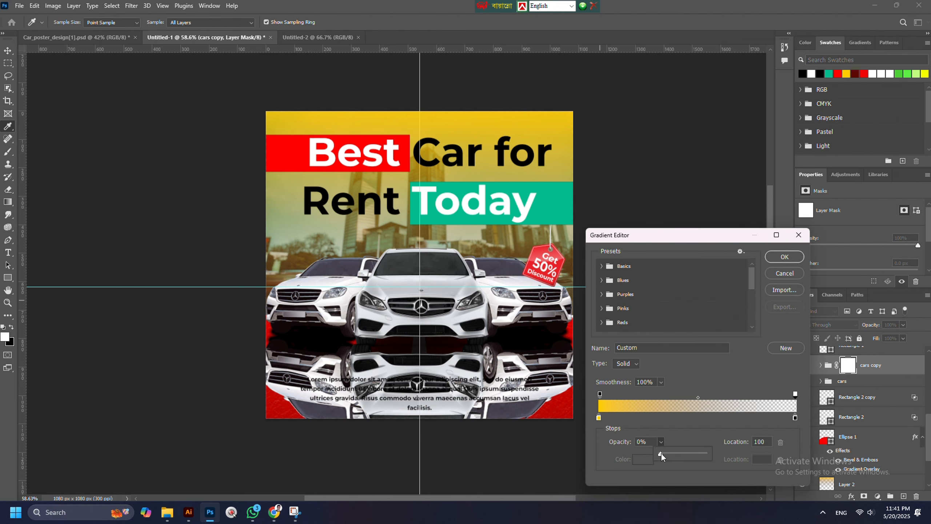
{"action": "left_click_drag", "start_coordinate": [660, 454], "coordinate": [708, 455]}
{"action": "left_click", "coordinate": [776, 258]}
- Try the opaque yellow-to-black gradient down the reflection's mask, compare it with the unmasked version, and undo it
{"action": "left_click_drag", "start_coordinate": [418, 342], "coordinate": [426, 452]}
{"action": "left_click_drag", "start_coordinate": [408, 366], "coordinate": [428, 386]}
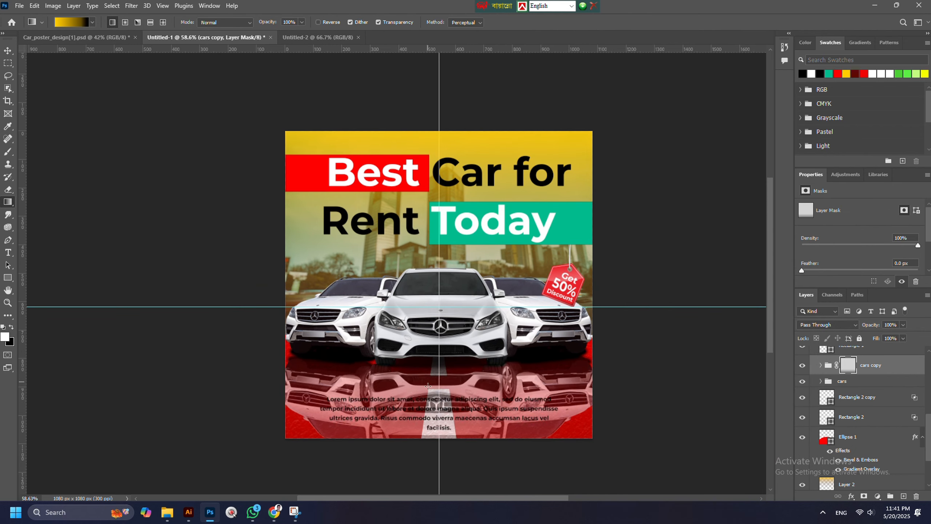
{"action": "key", "text": "ctrl+z"}
{"action": "key", "text": "ctrl+shift+z"}
{"action": "scroll", "coordinate": [427, 385], "scroll_direction": "down", "scroll_amount": 2}
{"action": "key", "text": "ctrl+z"}
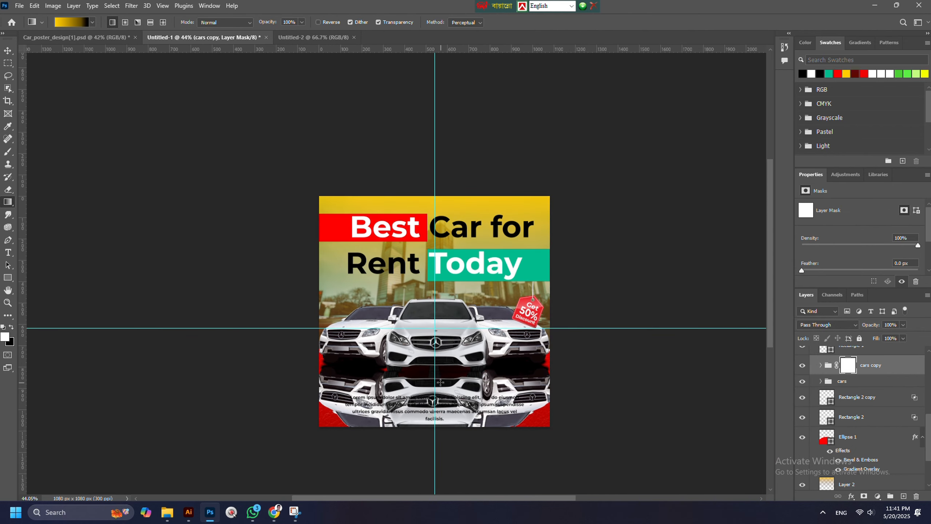
- Fade the reflection toward the poster's lower edge with a gradient on its mask and lower the "cars copy" group's opacity to 43%
{"action": "left_click_drag", "start_coordinate": [434, 401], "coordinate": [433, 400]}
{"action": "scroll", "coordinate": [433, 401], "scroll_direction": "up", "scroll_amount": 2}
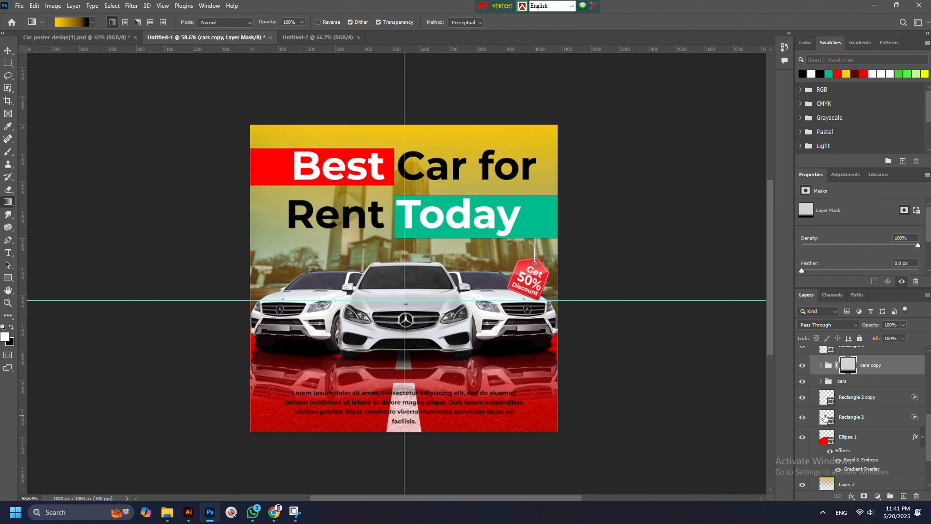
{"action": "left_click_drag", "start_coordinate": [898, 334], "coordinate": [878, 335]}
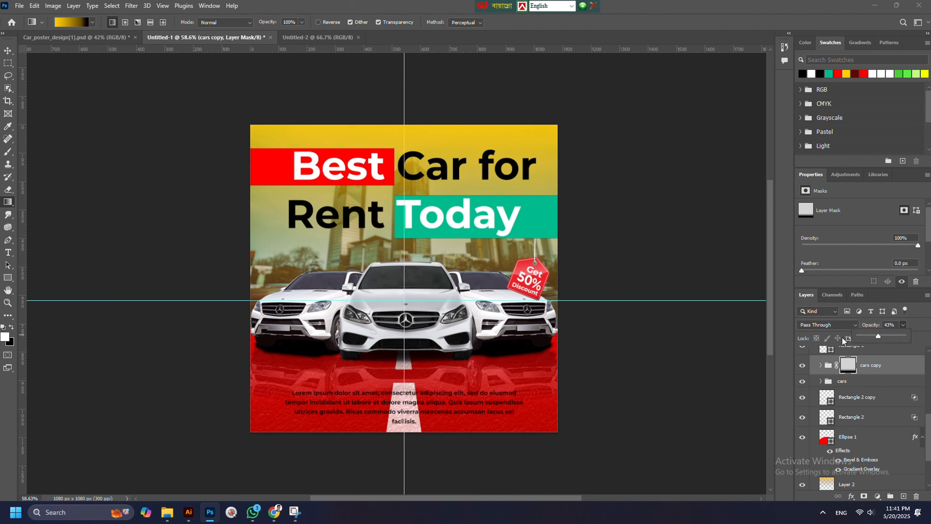
{"action": "left_click", "coordinate": [7, 53]}
{"action": "left_click", "coordinate": [147, 162]}
{"action": "scroll", "coordinate": [422, 337], "scroll_direction": "down", "scroll_amount": 2}
{"action": "scroll", "coordinate": [421, 338], "scroll_direction": "up", "scroll_amount": 2}
{"action": "scroll", "coordinate": [513, 422], "scroll_direction": "down", "scroll_amount": 3}
{"action": "scroll", "coordinate": [513, 440], "scroll_direction": "up", "scroll_amount": 2}
{"action": "scroll", "coordinate": [278, 405], "scroll_direction": "down", "scroll_amount": 2}
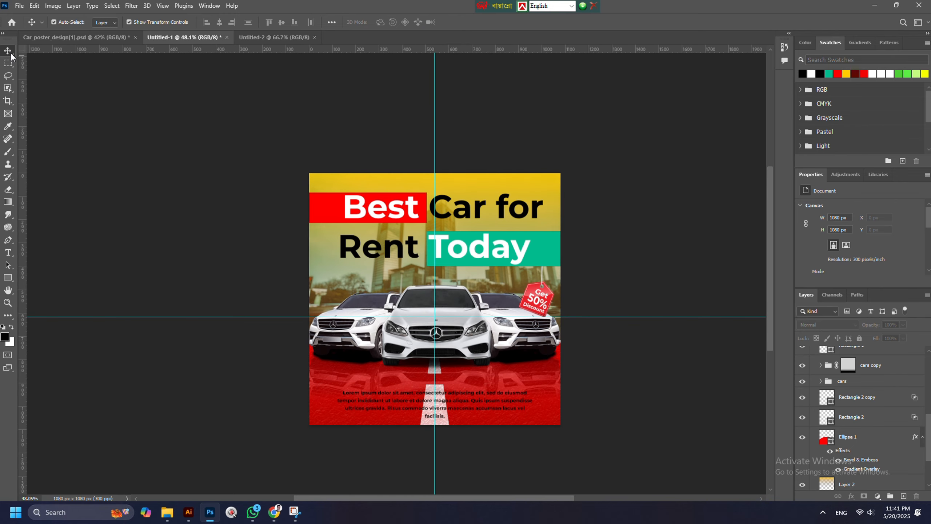
- Merge a duplicate of the "final" group into a single layer, with the original group hidden
{"action": "scroll", "coordinate": [843, 422], "scroll_direction": "up", "scroll_amount": 2}
{"action": "left_click", "coordinate": [812, 352]}
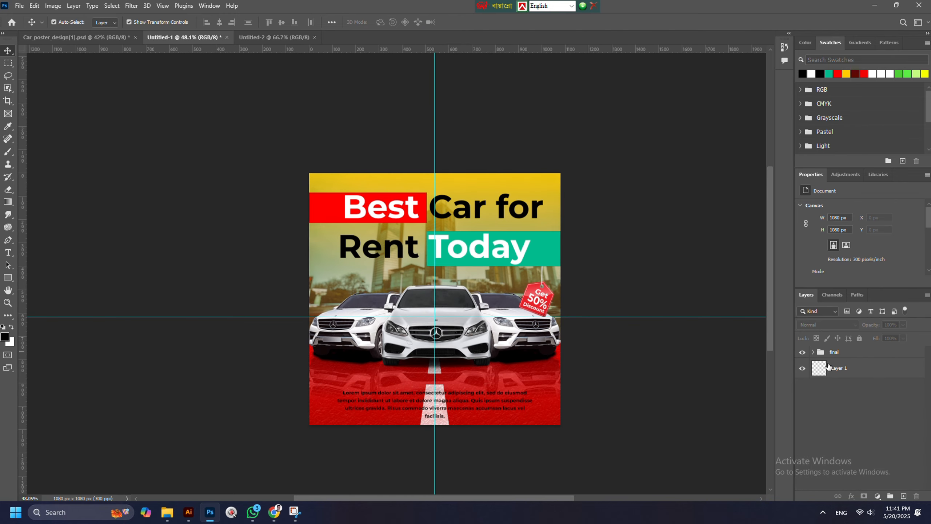
{"action": "left_click", "coordinate": [839, 353]}
{"action": "left_click_drag", "start_coordinate": [839, 356], "coordinate": [903, 495]}
{"action": "left_click", "coordinate": [801, 364]}
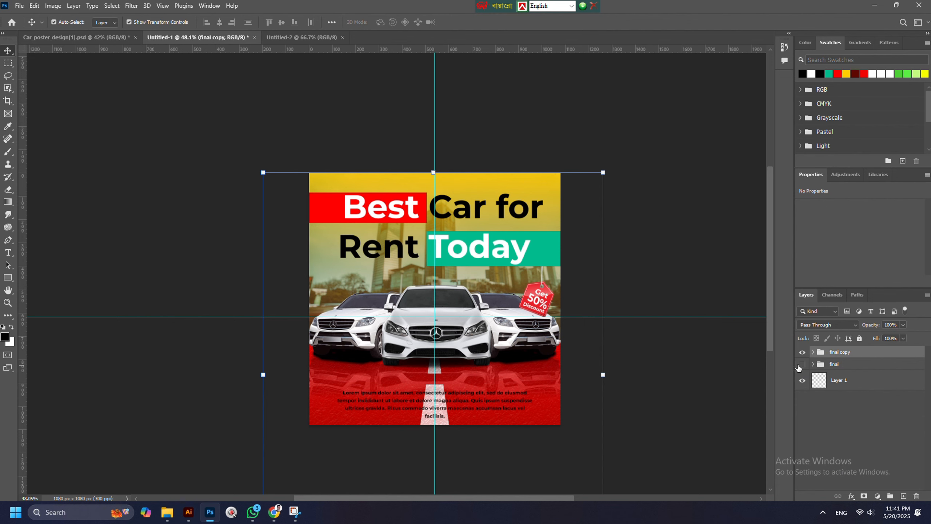
{"action": "key", "text": "ctrl+e"}
- Select the full canvas with the Rectangular Marquee, crop the image to that selection, and deselect
{"action": "right_click", "coordinate": [6, 65]}
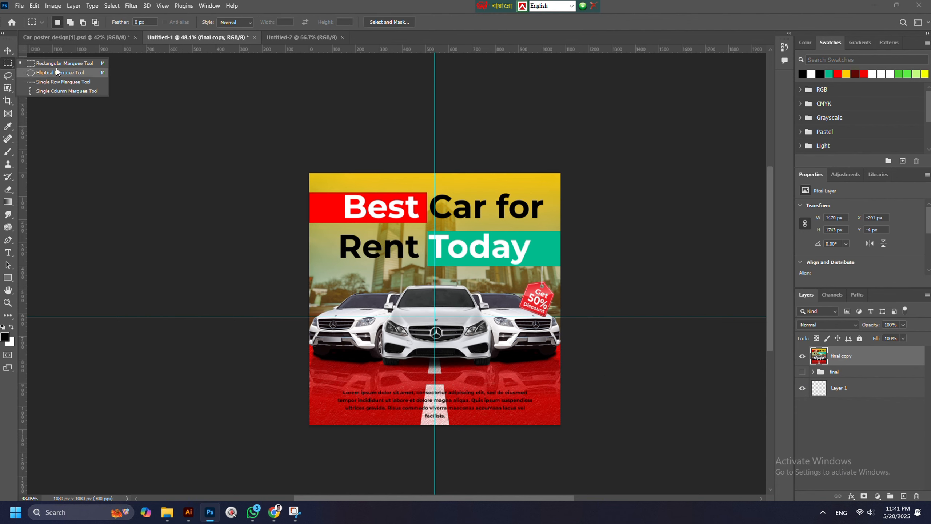
{"action": "left_click", "coordinate": [57, 63]}
{"action": "left_click_drag", "start_coordinate": [262, 142], "coordinate": [706, 492]}
{"action": "scroll", "coordinate": [396, 256], "scroll_direction": "down", "scroll_amount": 3}
{"action": "scroll", "coordinate": [440, 160], "scroll_direction": "up", "scroll_amount": 3}
{"action": "scroll", "coordinate": [440, 161], "scroll_direction": "up", "scroll_amount": 3}
{"action": "scroll", "coordinate": [418, 217], "scroll_direction": "down", "scroll_amount": 3}
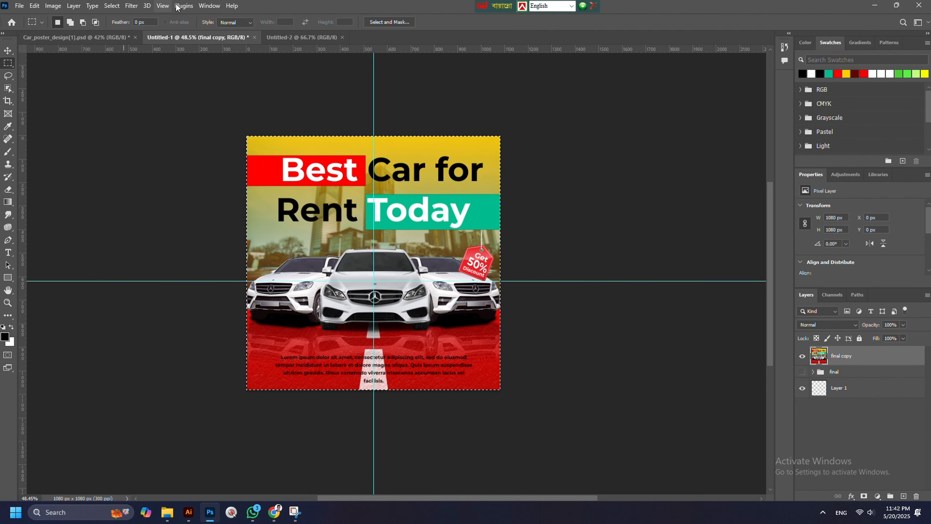
{"action": "left_click", "coordinate": [51, 6]}
{"action": "left_click", "coordinate": [87, 107]}
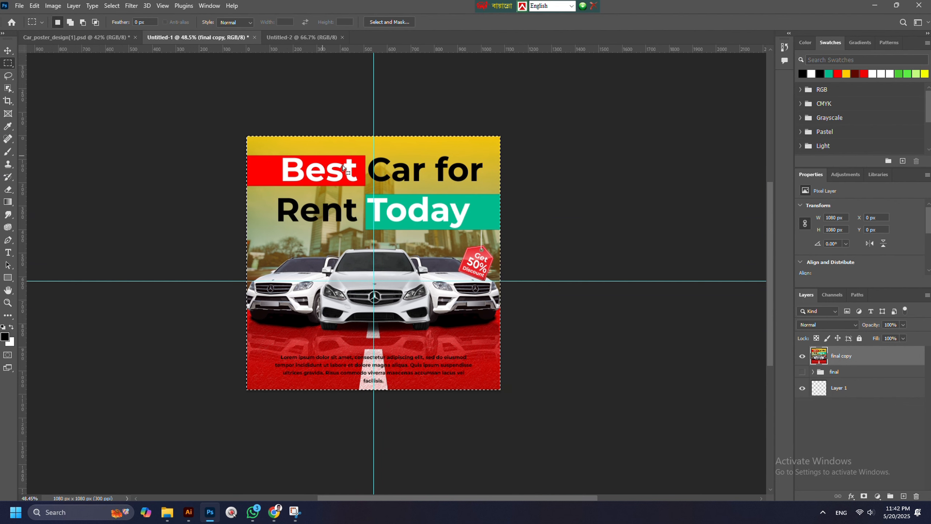
{"action": "scroll", "coordinate": [327, 218], "scroll_direction": "up", "scroll_amount": 2}
{"action": "key", "text": "ctrl+d"}
{"action": "left_click", "coordinate": [5, 53]}
{"action": "left_click", "coordinate": [132, 121]}
{"action": "scroll", "coordinate": [509, 246], "scroll_direction": "down", "scroll_amount": 5}
{"action": "scroll", "coordinate": [477, 227], "scroll_direction": "up", "scroll_amount": 1}
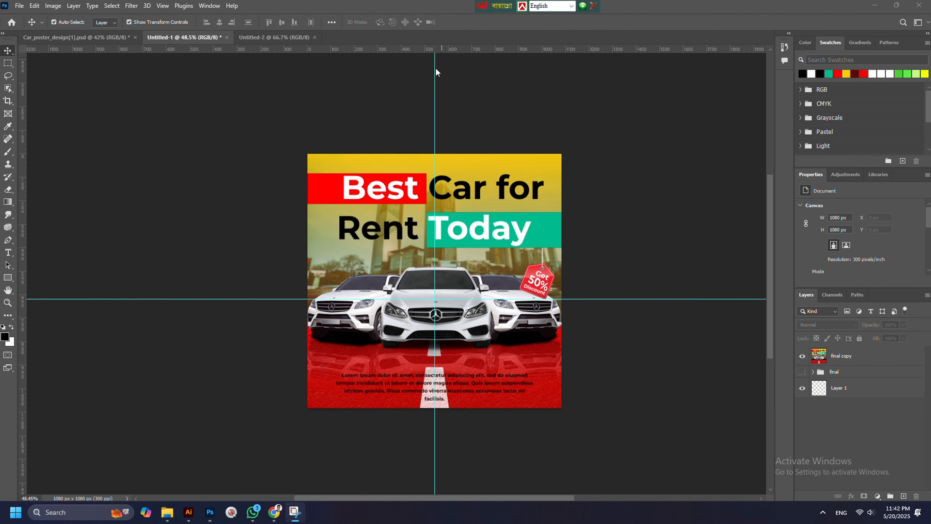
{"action": "scroll", "coordinate": [424, 331], "scroll_direction": "up", "scroll_amount": 5}
{"action": "scroll", "coordinate": [424, 334], "scroll_direction": "down", "scroll_amount": 3}
- Apply Camera Raw Basic adjustments to the merged "final copy" layer: Temperature +12, Exposure -0.40, Contrast +25, Highlights +23, Shadows +12
{"action": "left_click", "coordinate": [415, 241]}
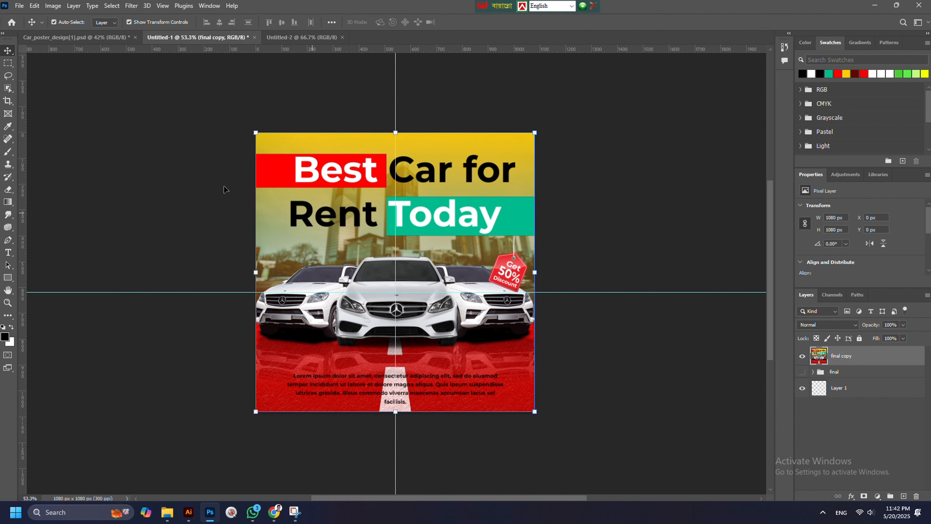
{"action": "left_click", "coordinate": [125, 6]}
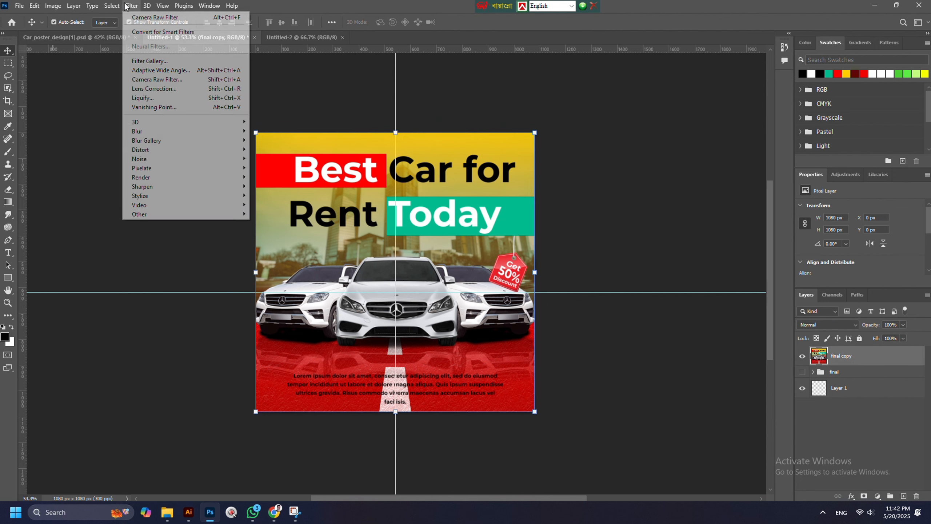
{"action": "left_click", "coordinate": [159, 80]}
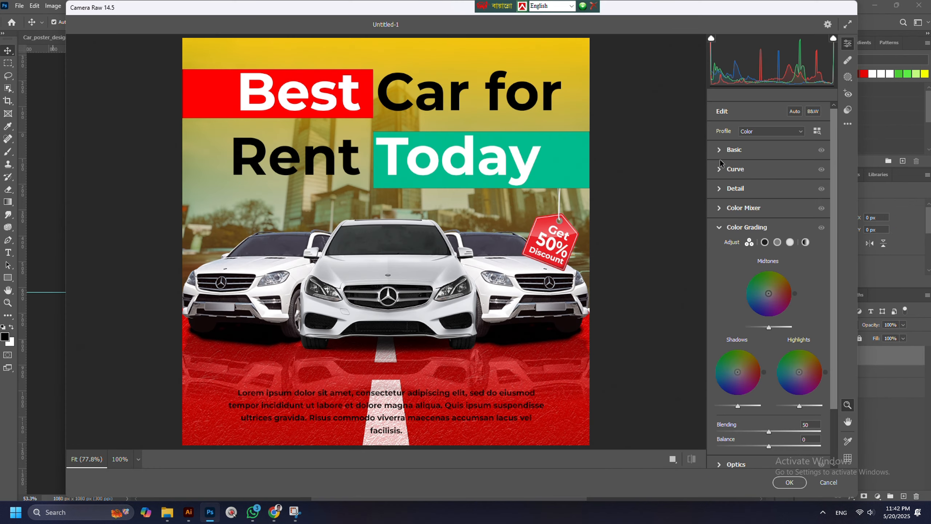
{"action": "left_click", "coordinate": [720, 150]}
{"action": "left_click_drag", "start_coordinate": [769, 188], "coordinate": [776, 193]}
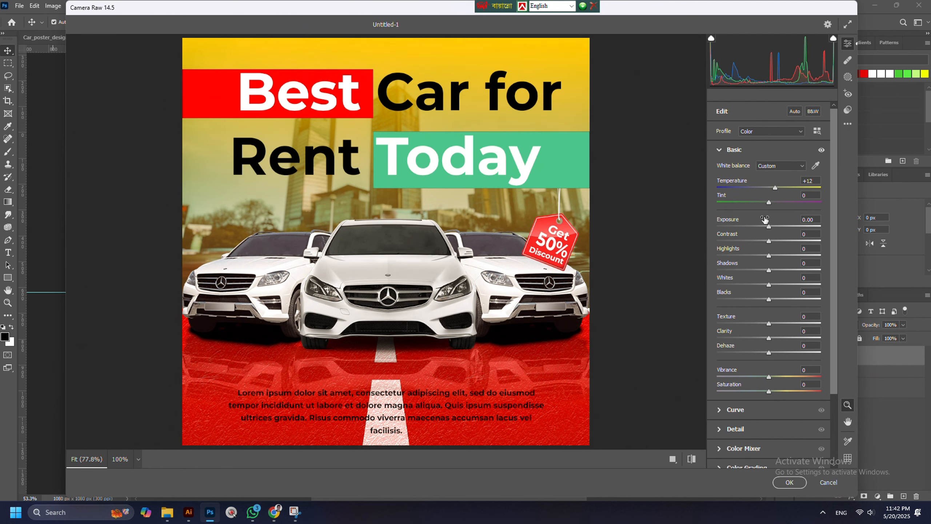
{"action": "left_click_drag", "start_coordinate": [769, 226], "coordinate": [775, 272]}
- Set the Camera Raw Whites to +23, Blacks to -22, Texture to +7, Clarity to +9 and Saturation to +1
{"action": "scroll", "coordinate": [778, 290], "scroll_direction": "down", "scroll_amount": 3}
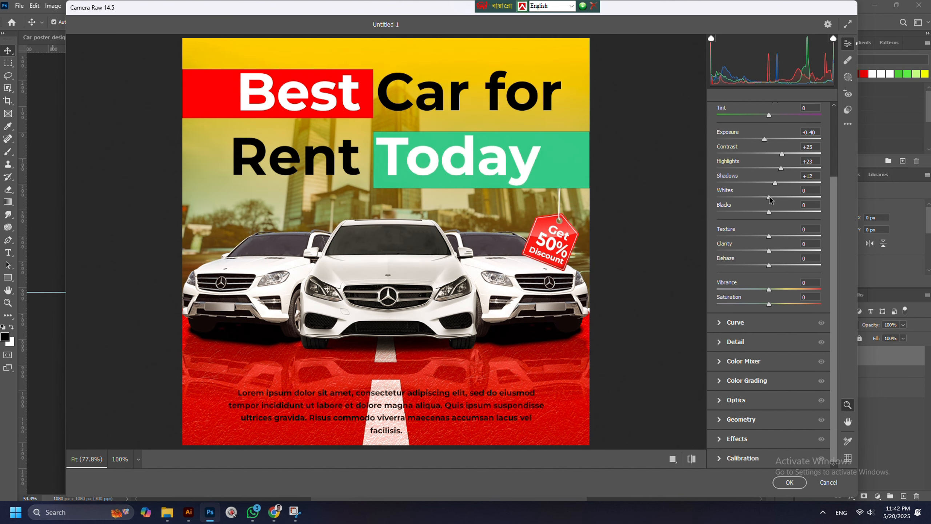
{"action": "left_click_drag", "start_coordinate": [769, 197], "coordinate": [757, 213]}
{"action": "left_click_drag", "start_coordinate": [768, 236], "coordinate": [773, 251]}
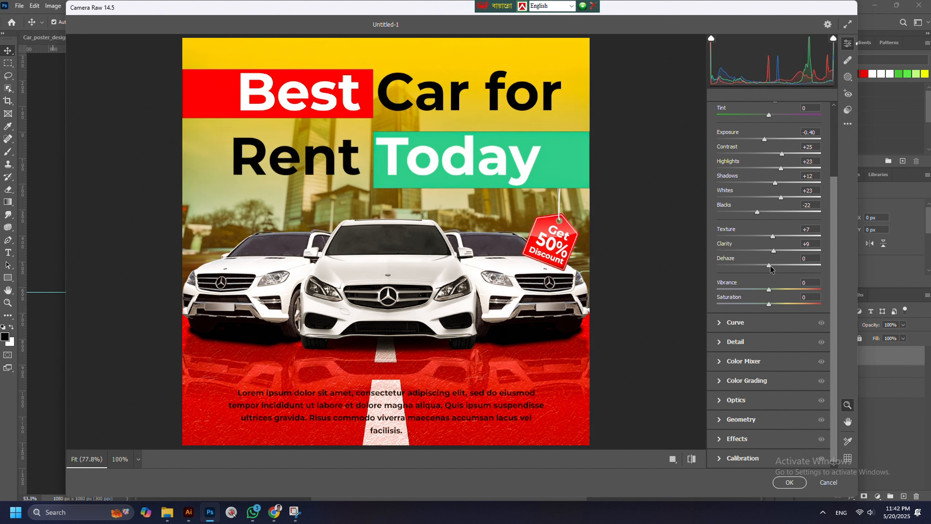
{"action": "left_click_drag", "start_coordinate": [770, 303], "coordinate": [771, 307]}
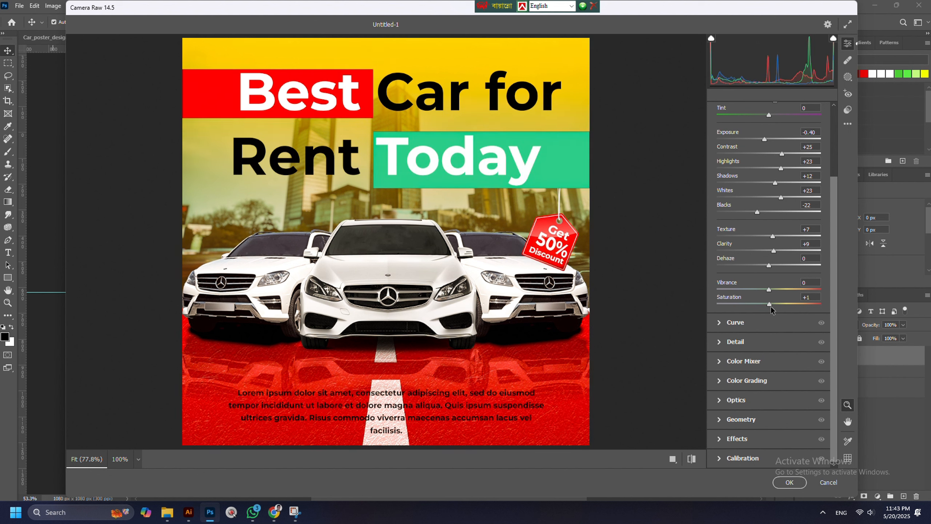
- Set the Color Mixer hues to Oranges +10, Yellows +8, Greens +8 and Aquas +6, reduce the Greens saturation, and apply the filter
{"action": "left_click", "coordinate": [723, 322]}
{"action": "left_click", "coordinate": [731, 341]}
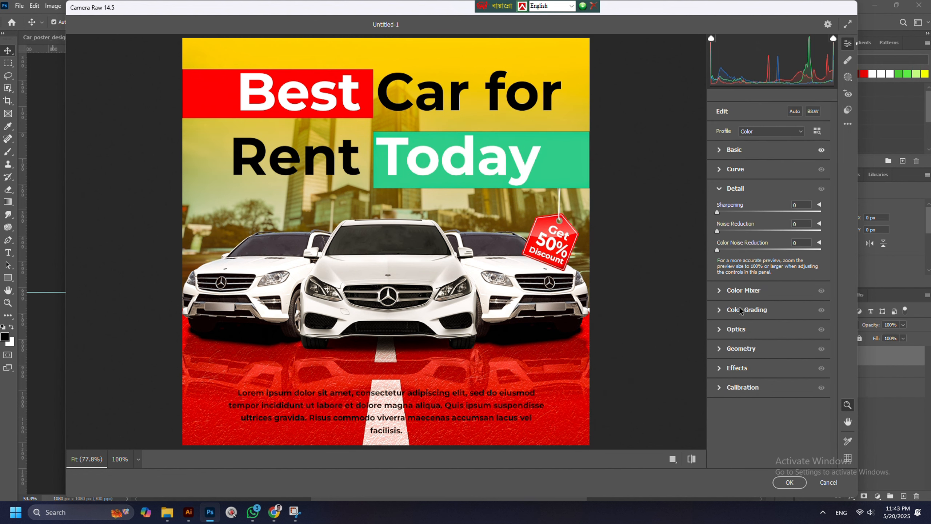
{"action": "left_click", "coordinate": [718, 291]}
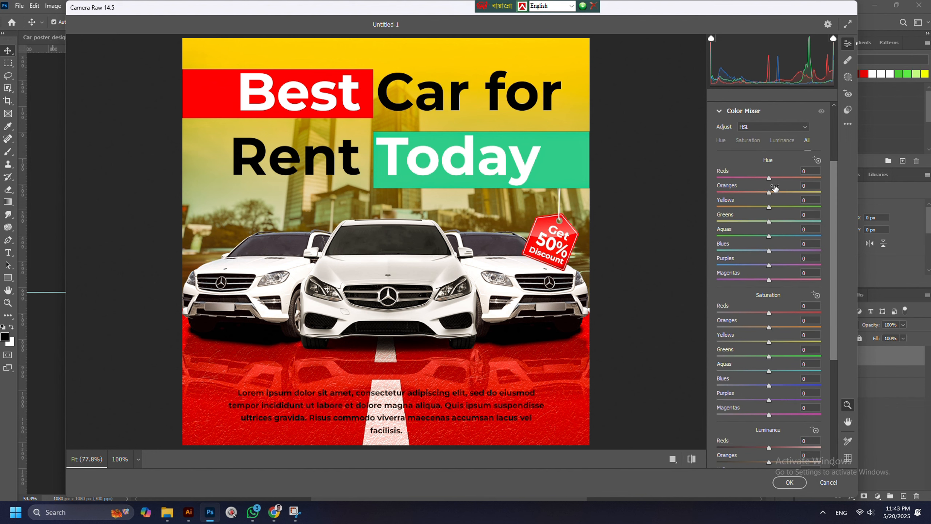
{"action": "left_click_drag", "start_coordinate": [769, 192], "coordinate": [773, 207]}
{"action": "left_click_drag", "start_coordinate": [769, 222], "coordinate": [771, 236]}
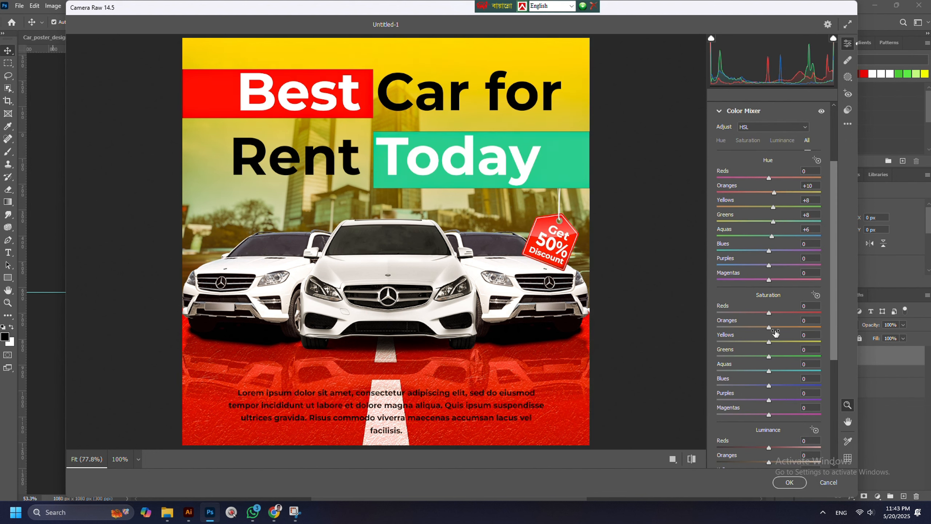
{"action": "left_click_drag", "start_coordinate": [769, 327], "coordinate": [761, 357]}
{"action": "left_click", "coordinate": [779, 482]}
- Examine the color-graded poster up close and as a whole with no layer selected
{"action": "scroll", "coordinate": [365, 333], "scroll_direction": "up", "scroll_amount": 5}
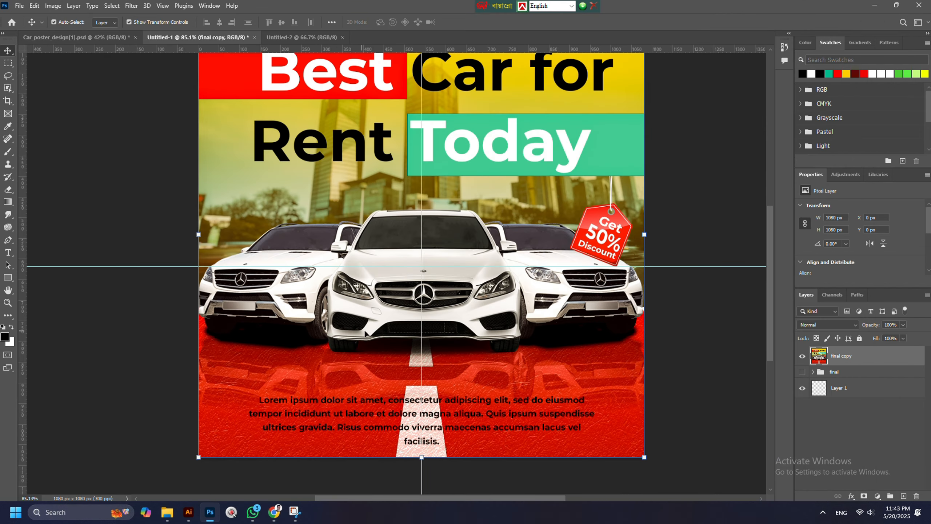
{"action": "scroll", "coordinate": [365, 334], "scroll_direction": "down", "scroll_amount": 6}
{"action": "left_click", "coordinate": [576, 250]}
{"action": "scroll", "coordinate": [379, 210], "scroll_direction": "up", "scroll_amount": 3}
{"action": "scroll", "coordinate": [379, 210], "scroll_direction": "down", "scroll_amount": 2}
{"action": "scroll", "coordinate": [513, 325], "scroll_direction": "up", "scroll_amount": 4}
{"action": "scroll", "coordinate": [476, 322], "scroll_direction": "down", "scroll_amount": 2}
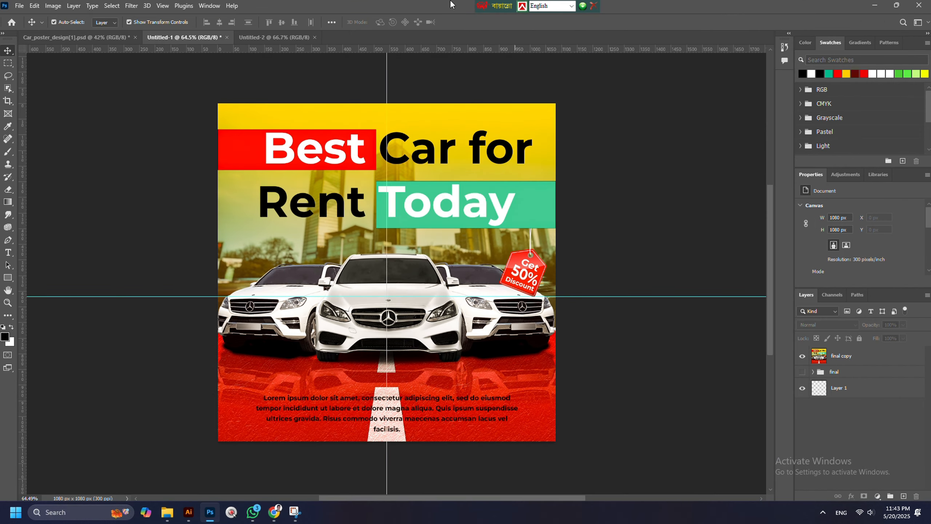